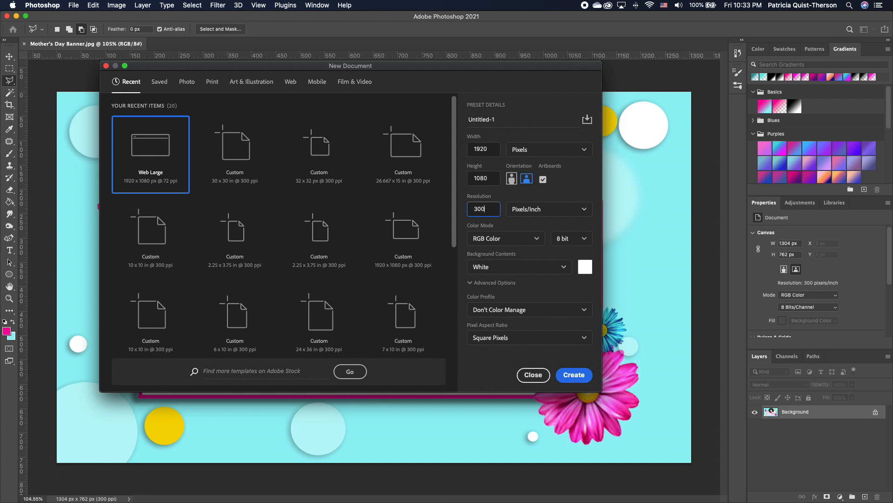
Create the 1920 x 1080 px, 300 pixels/inch document and place the istockphoto JPEG of the woman in the hat on its artboard
{"action": "left_click", "coordinate": [574, 375]}
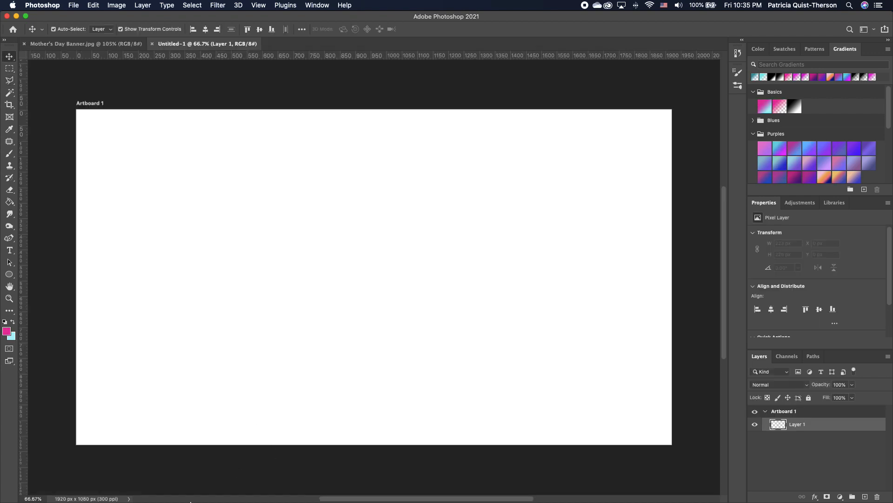
{"action": "left_click", "coordinate": [153, 487]}
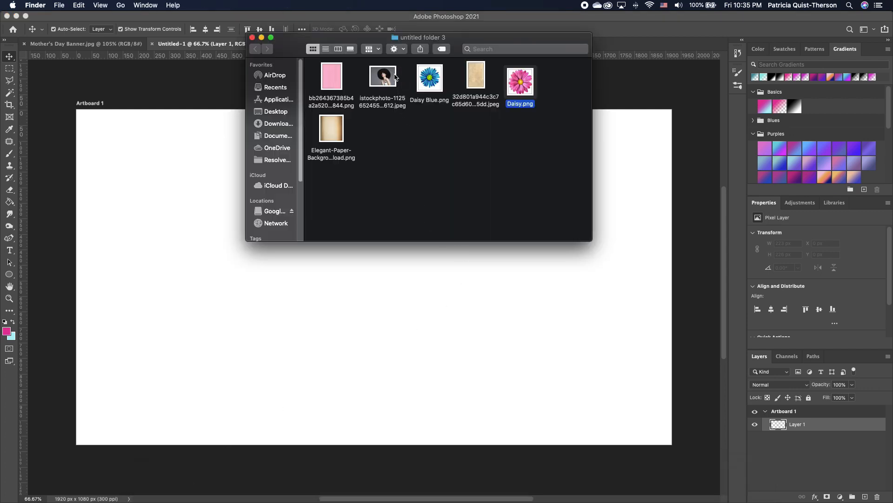
{"action": "left_click_drag", "start_coordinate": [391, 83], "coordinate": [541, 331]}
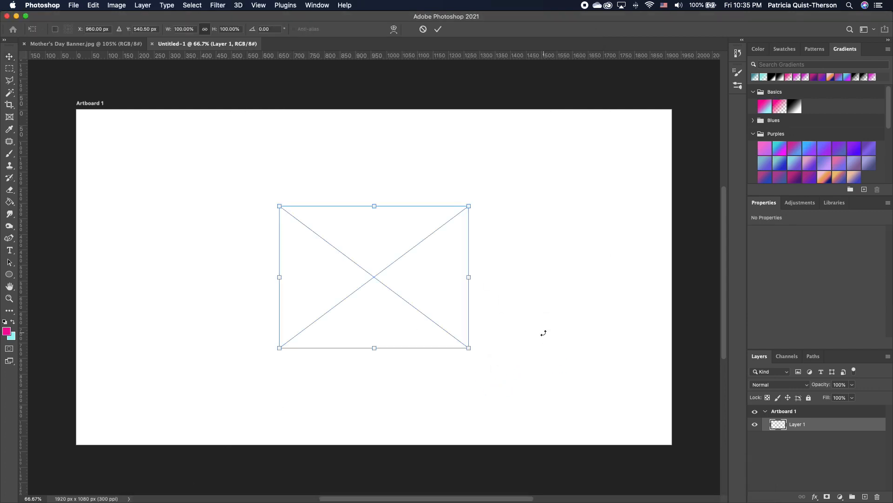
{"action": "key", "text": "Return"}
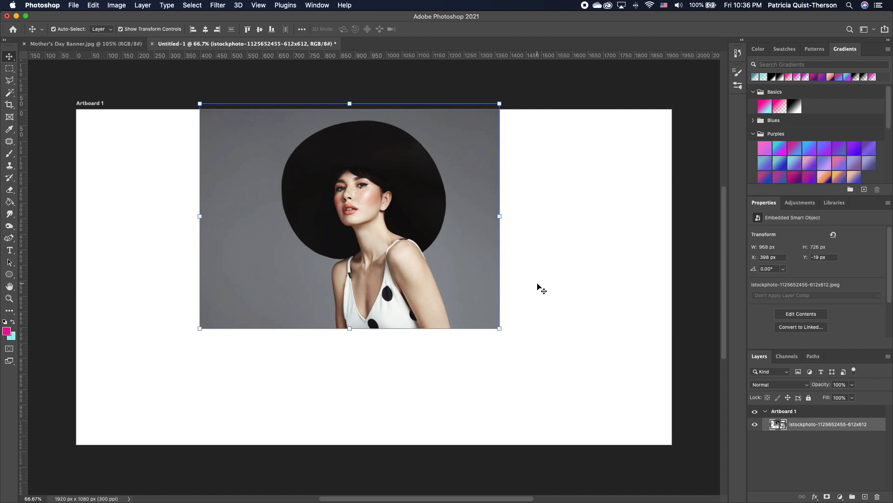
Scale the woman's photo to about 963 x 722 px and position it at about X 407 px, Y -21 px
{"action": "left_click", "coordinate": [519, 261]}
{"action": "left_click", "coordinate": [486, 253]}
{"action": "mouse_move", "coordinate": [500, 103]}
{"action": "left_mouse_down"}
{"action": "mouse_move", "coordinate": [483, 115]}
{"action": "mouse_move", "coordinate": [498, 104]}
{"action": "left_mouse_up"}
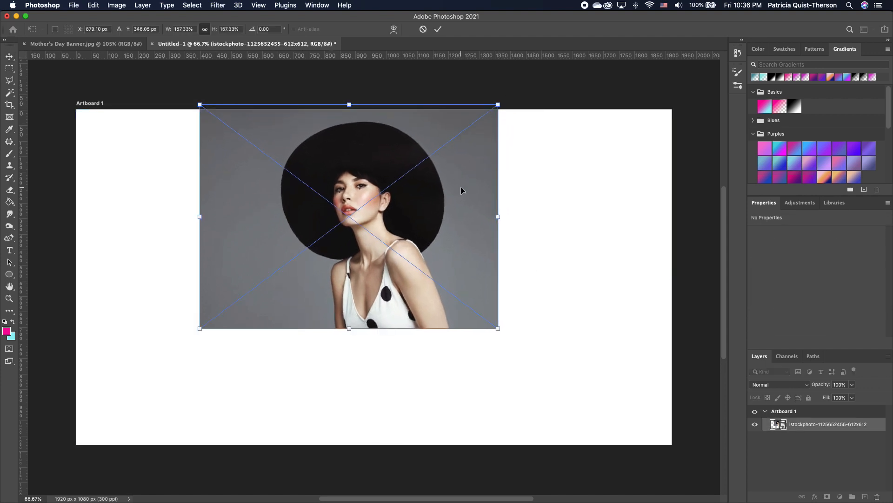
{"action": "left_click_drag", "start_coordinate": [461, 188], "coordinate": [463, 186]}
{"action": "key", "text": "Return"}
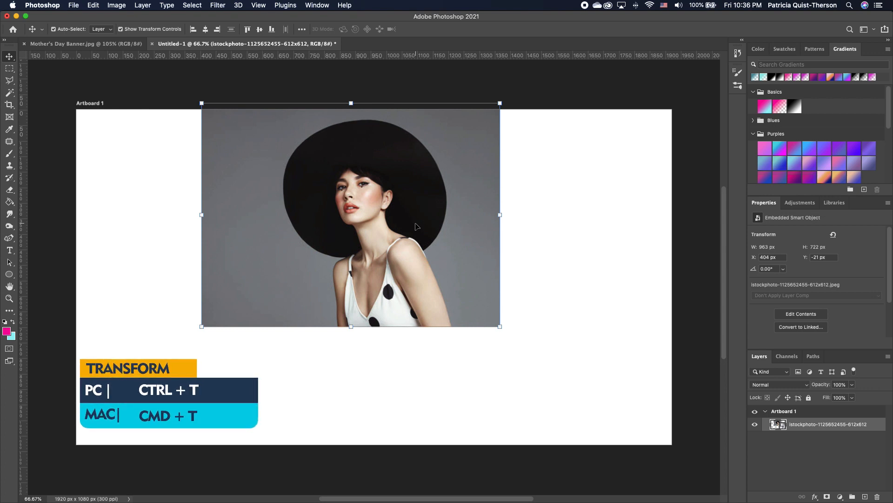
{"action": "mouse_move", "coordinate": [415, 223]}
{"action": "left_mouse_down"}
{"action": "mouse_move", "coordinate": [425, 223]}
{"action": "mouse_move", "coordinate": [429, 242]}
{"action": "mouse_move", "coordinate": [428, 227]}
{"action": "left_mouse_up"}
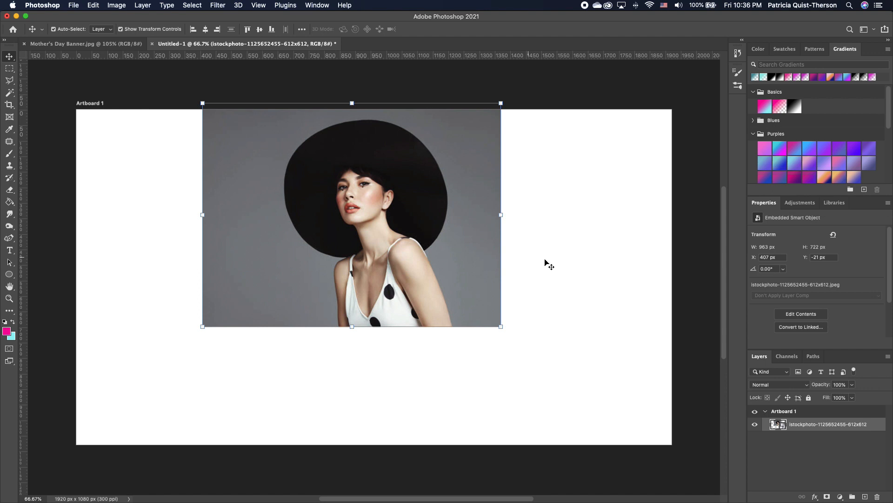
Select the woman with the Quick Selection tool's Select Subject and mask out the photo's gray background
{"action": "left_click", "coordinate": [12, 95]}
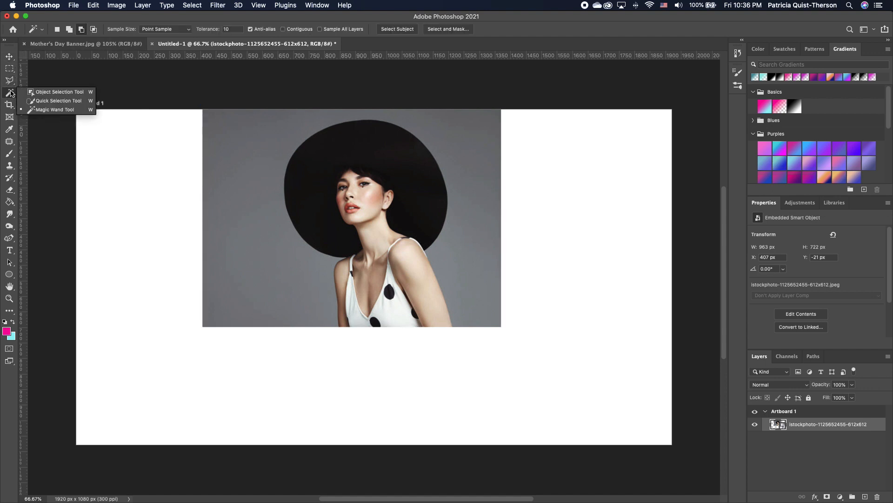
{"action": "left_click", "coordinate": [59, 101]}
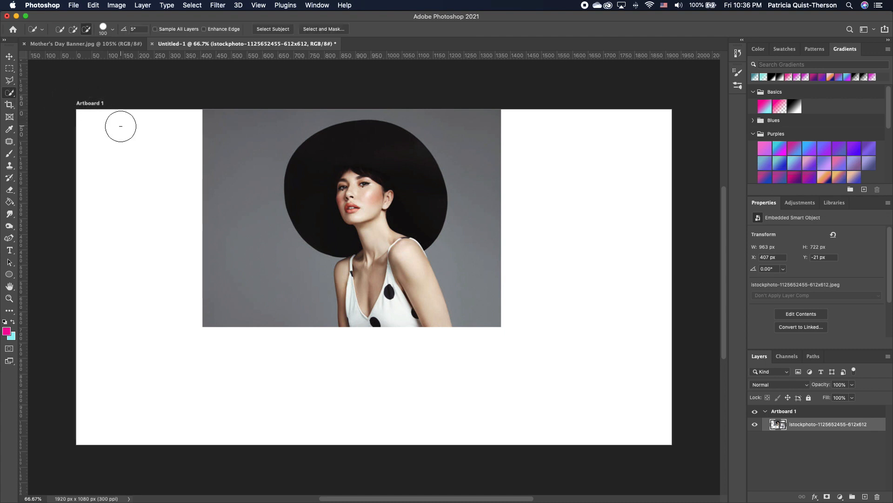
{"action": "left_click", "coordinate": [274, 29]}
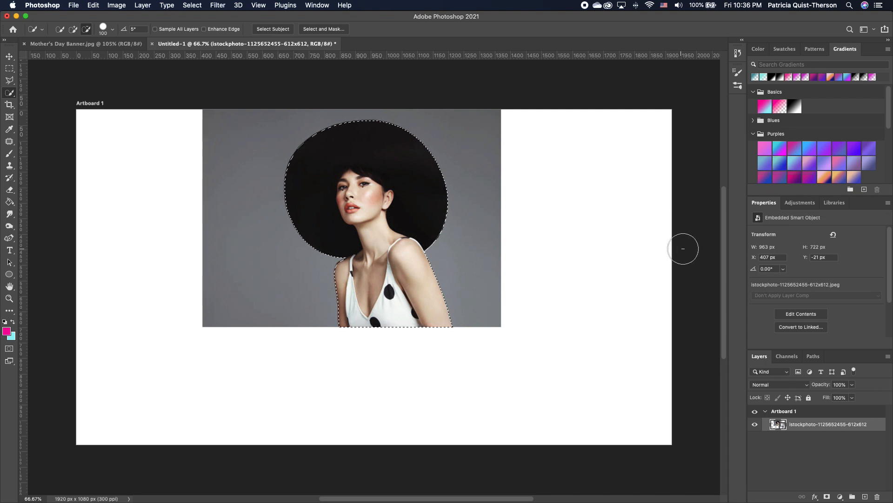
{"action": "left_click", "coordinate": [828, 497]}
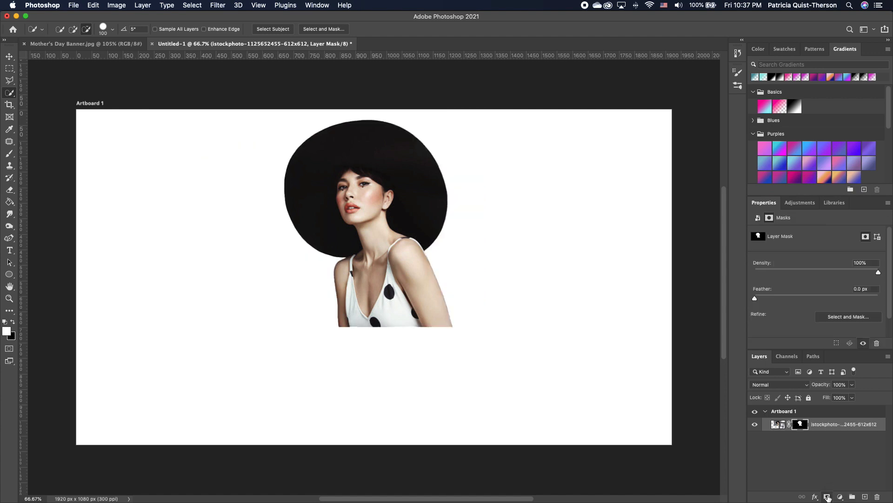
Load the mask as a selection, copy the woman onto a new layer, and delete the original masked photo layer
{"action": "left_click", "coordinate": [801, 427], "text": "super"}
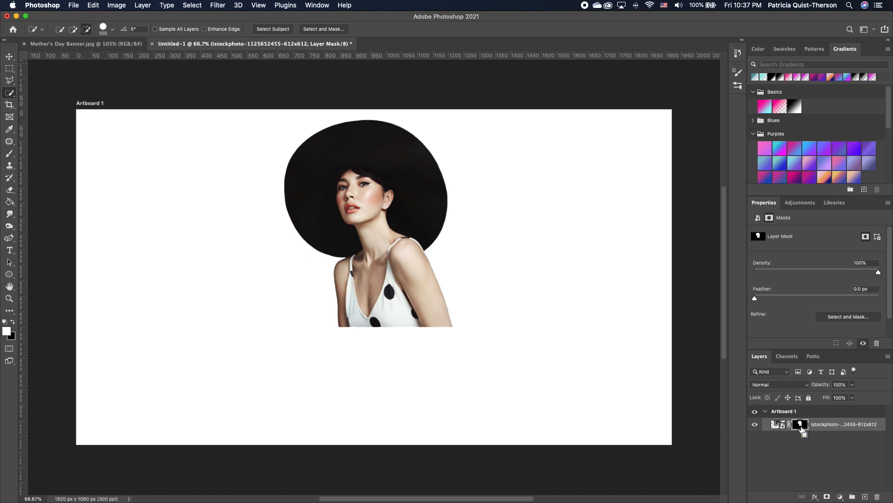
{"action": "left_click", "coordinate": [777, 422]}
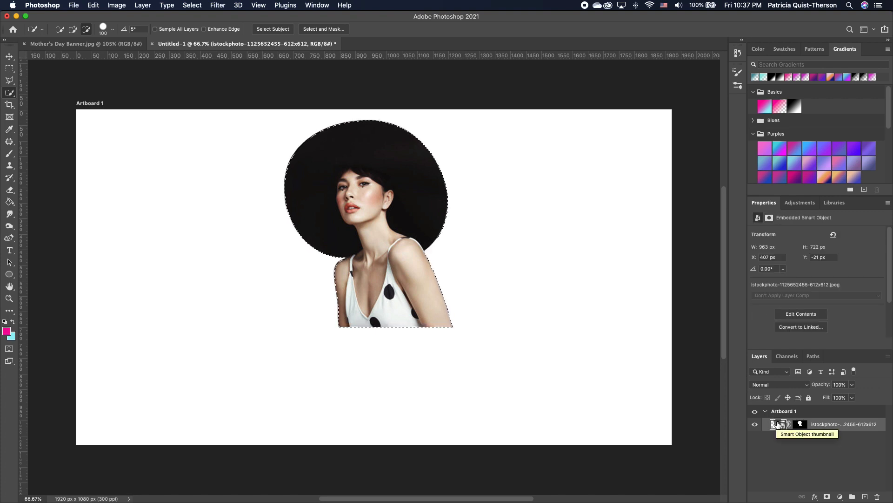
{"action": "left_click_drag", "start_coordinate": [777, 424], "coordinate": [866, 496]}
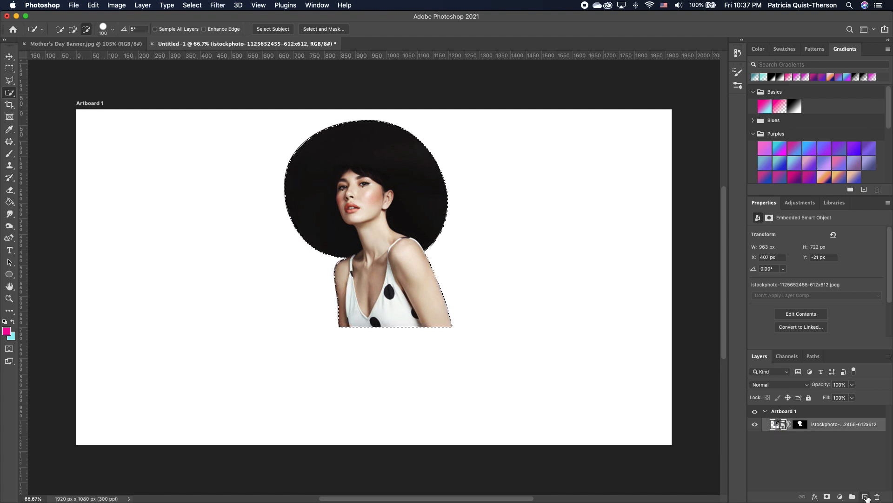
{"action": "left_click", "coordinate": [866, 497]}
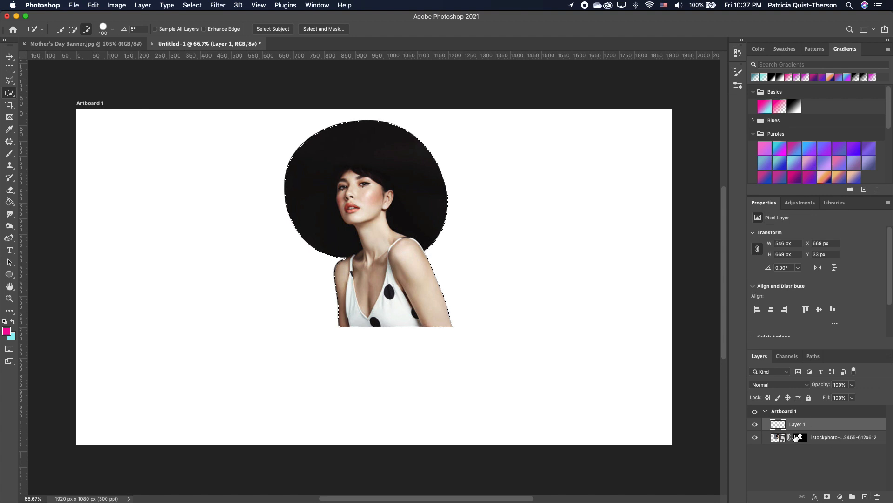
{"action": "key", "text": "shift+F5"}
{"action": "key", "text": "super+v"}
{"action": "left_click", "coordinate": [756, 438]}
{"action": "left_click_drag", "start_coordinate": [858, 438], "coordinate": [878, 497]}
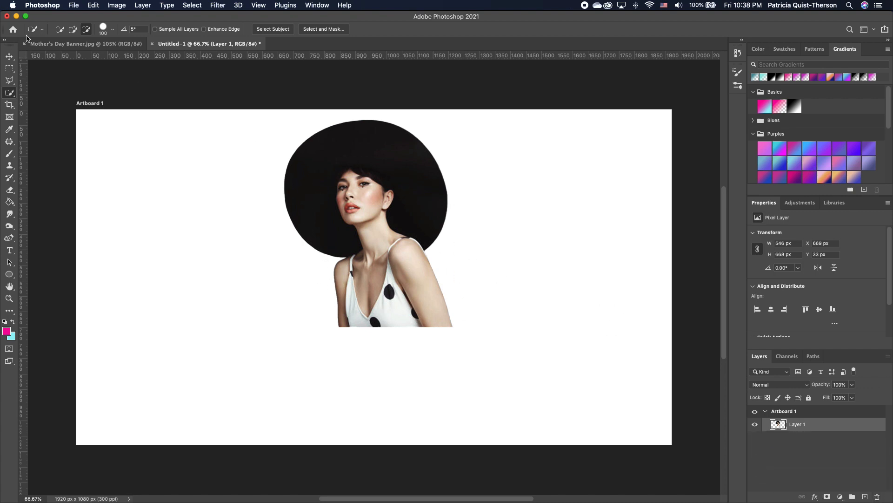
Apply a Threshold adjustment at level 128 to the cutout of the woman
{"action": "left_click", "coordinate": [10, 55]}
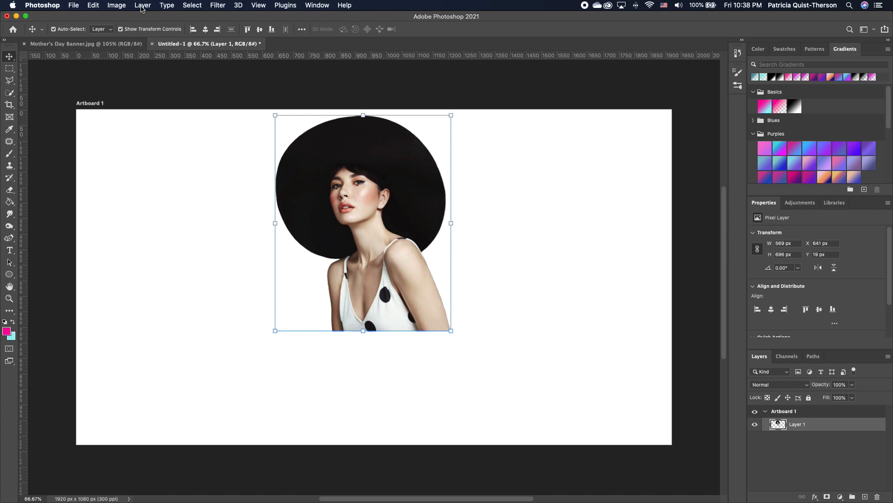
{"action": "left_click", "coordinate": [117, 5]}
{"action": "mouse_move", "coordinate": [130, 31]}
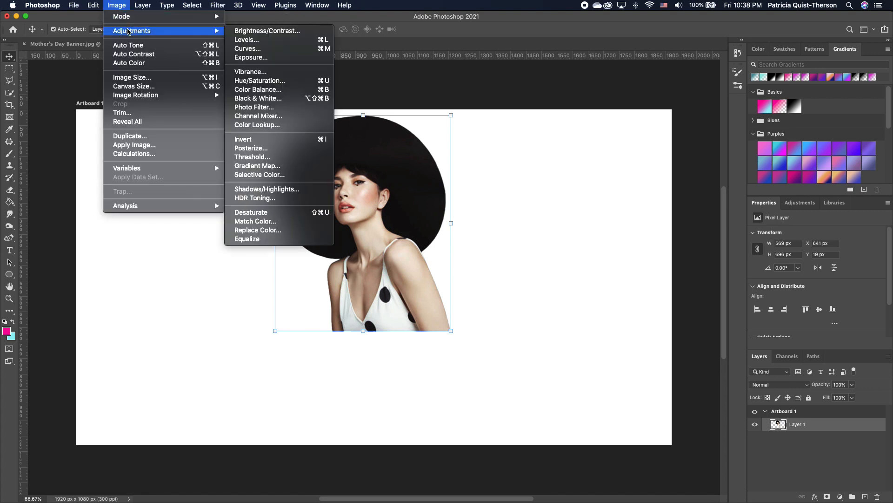
{"action": "left_click", "coordinate": [269, 160]}
{"action": "left_click_drag", "start_coordinate": [260, 133], "coordinate": [182, 179]}
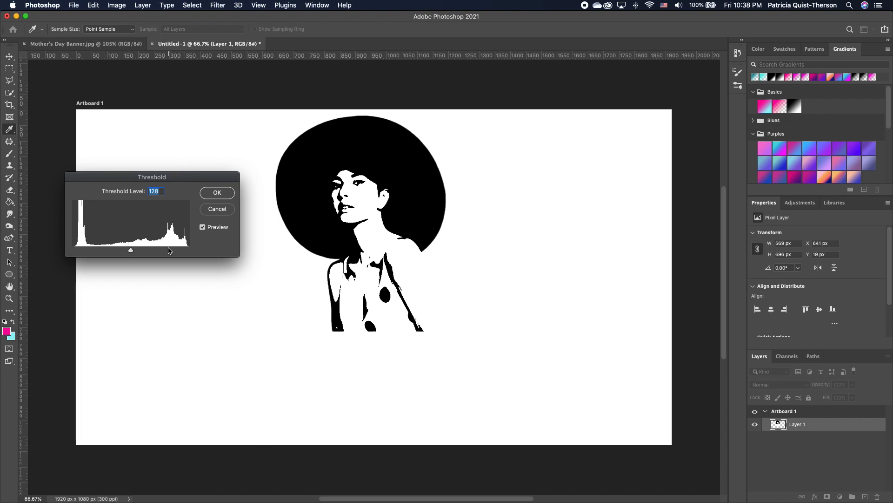
{"action": "left_click", "coordinate": [217, 193]}
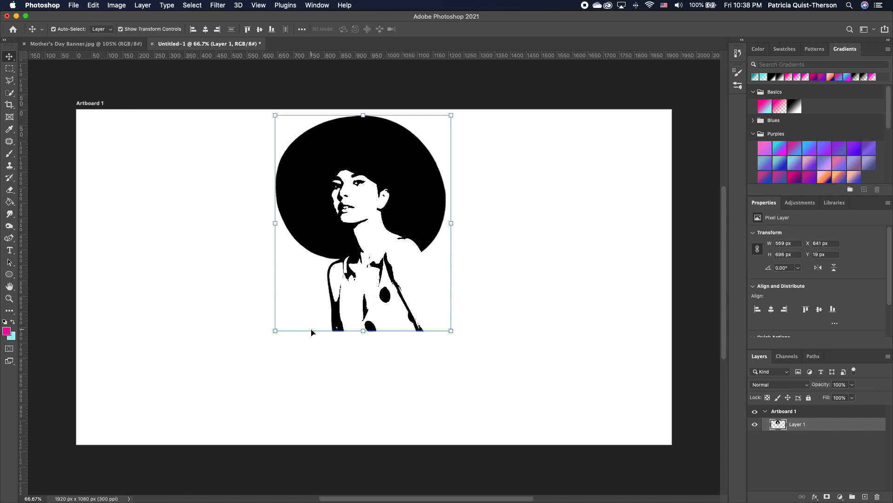
Add a layer mask to the black-and-white woman on Layer 1
{"action": "left_click", "coordinate": [372, 366]}
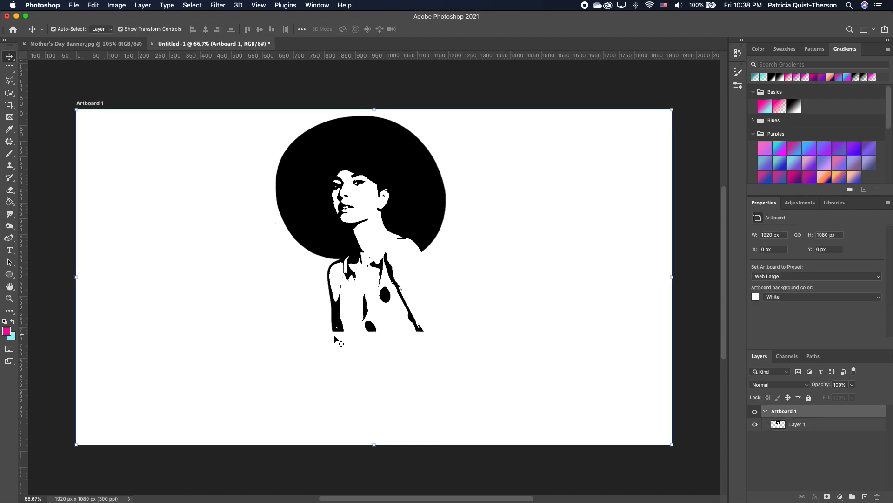
{"action": "left_click", "coordinate": [807, 425]}
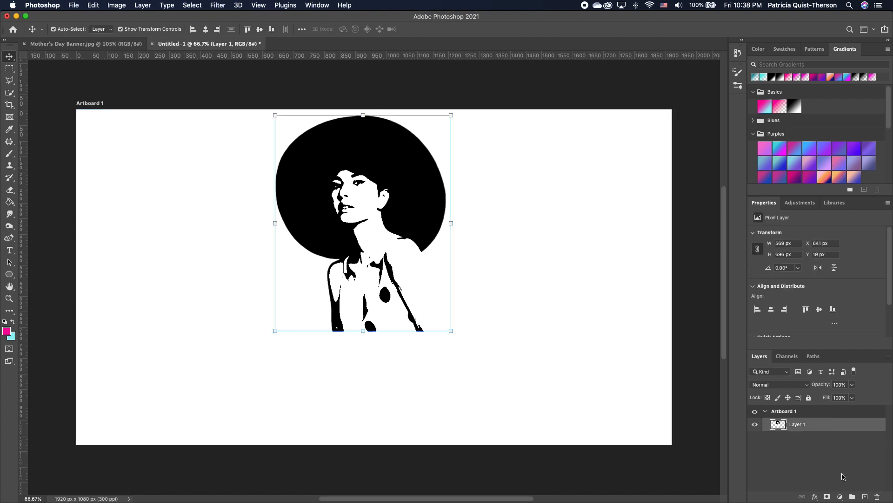
{"action": "left_click", "coordinate": [827, 497]}
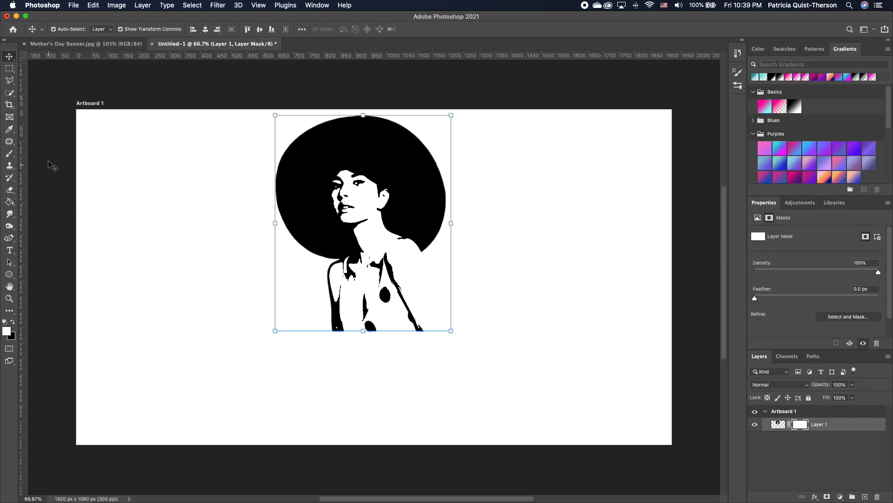
Set up the Gradient tool with black as foreground color and the Foreground to Transparent preset from Basics
{"action": "left_click", "coordinate": [11, 204]}
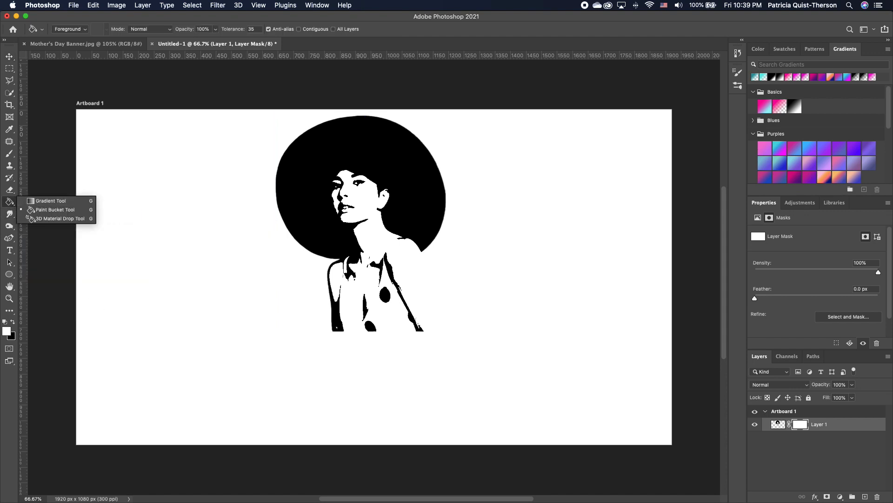
{"action": "left_click", "coordinate": [47, 201]}
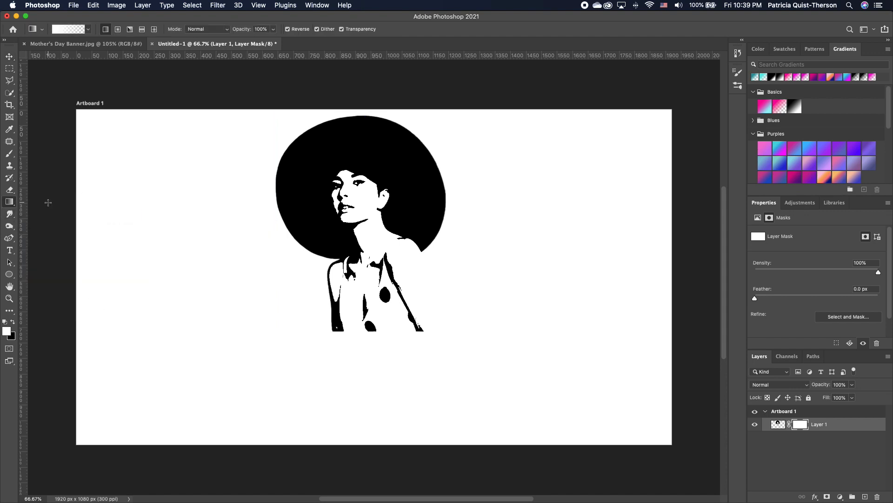
{"action": "left_click", "coordinate": [13, 322]}
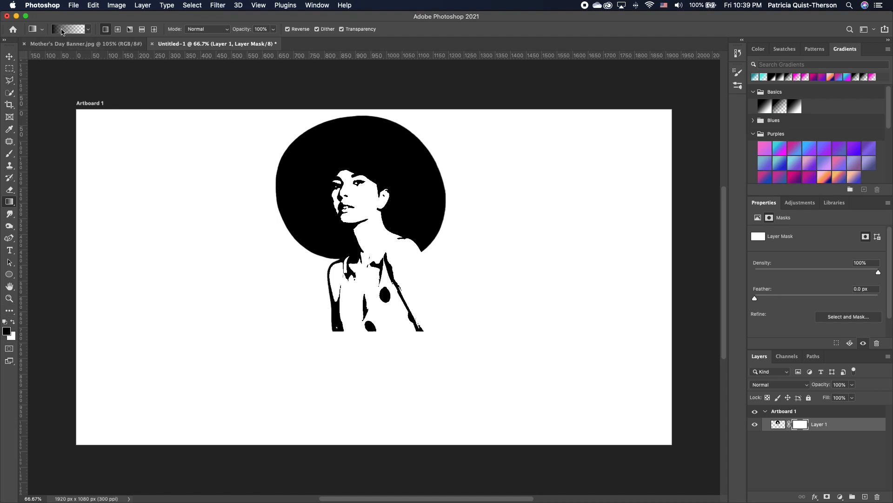
{"action": "left_click", "coordinate": [65, 31]}
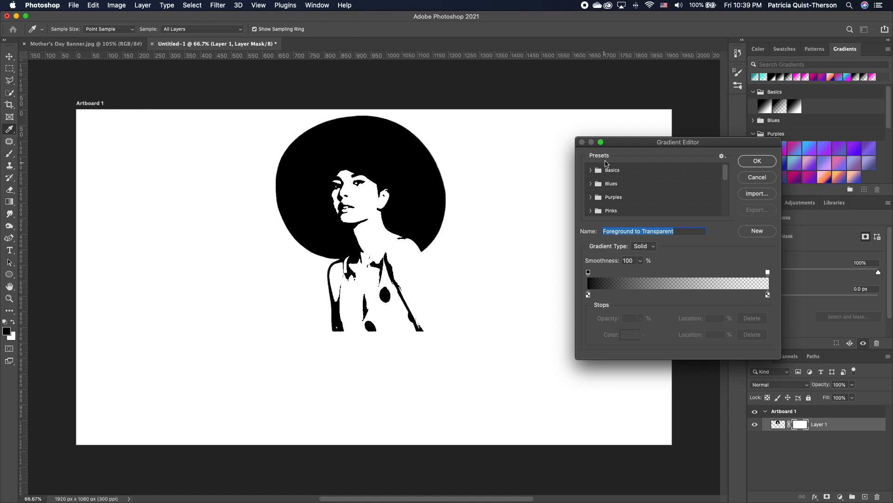
{"action": "left_click_drag", "start_coordinate": [628, 143], "coordinate": [560, 120]}
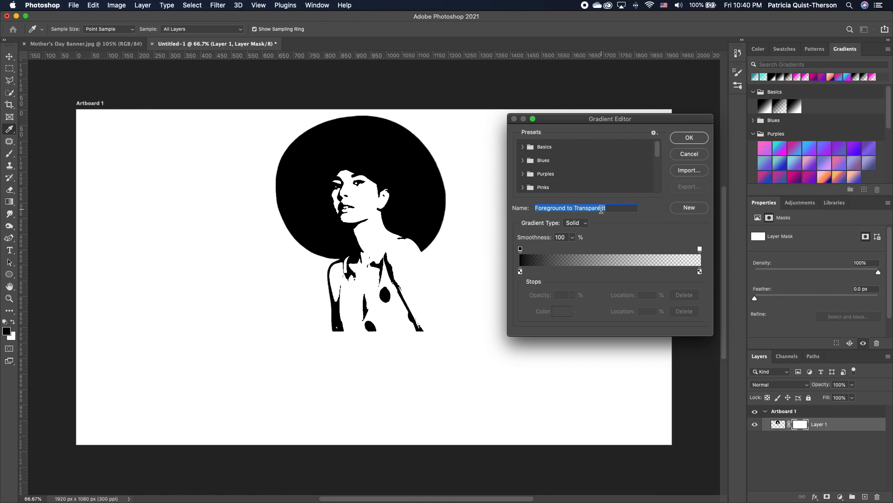
{"action": "left_click", "coordinate": [523, 147]}
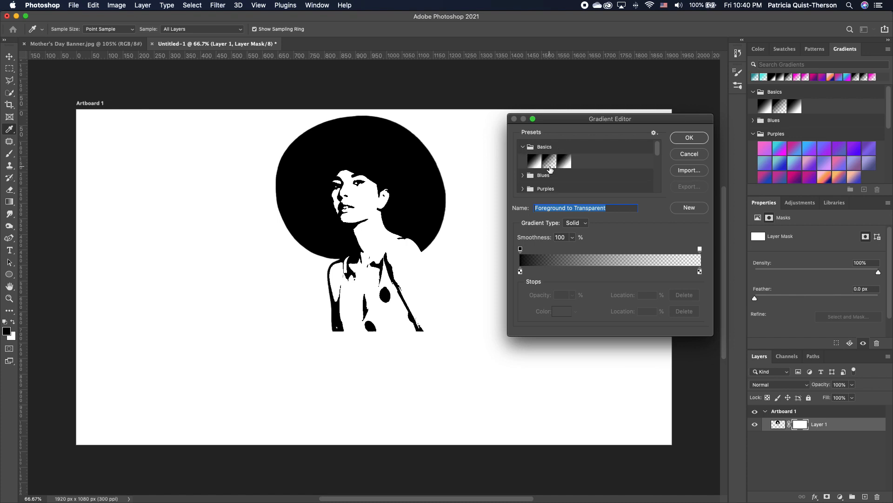
{"action": "left_click", "coordinate": [549, 167]}
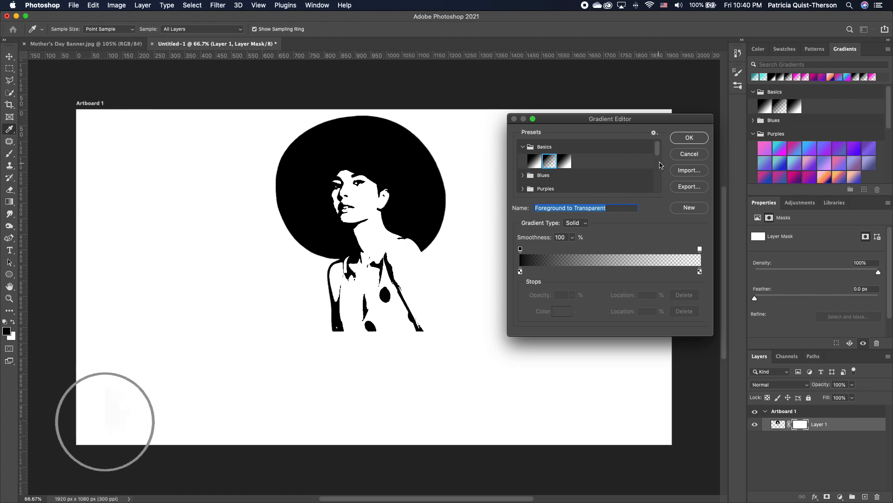
{"action": "left_click", "coordinate": [691, 142]}
Fade the woman's lower body on the layer mask with repeated vertical gradients running from her face and torso to below the figure
{"action": "left_click_drag", "start_coordinate": [376, 313], "coordinate": [376, 348]}
{"action": "left_click_drag", "start_coordinate": [369, 299], "coordinate": [369, 391]}
{"action": "left_click_drag", "start_coordinate": [367, 259], "coordinate": [365, 392]}
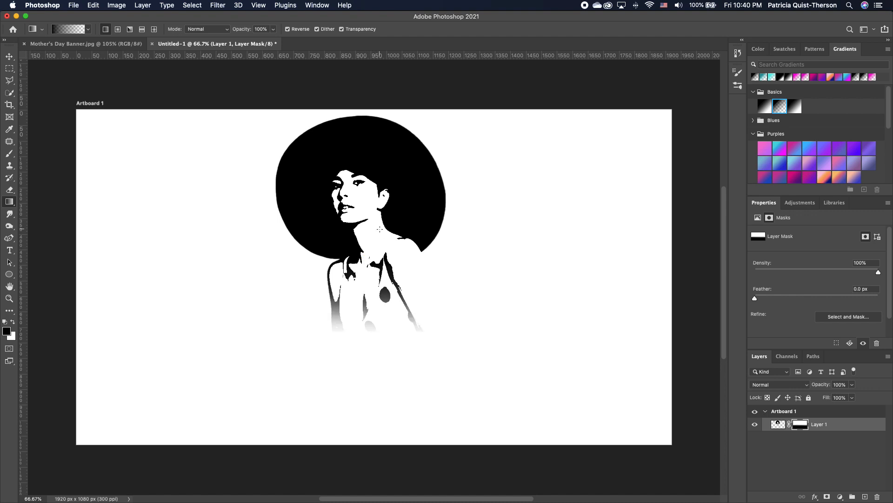
{"action": "left_click_drag", "start_coordinate": [370, 222], "coordinate": [370, 398]}
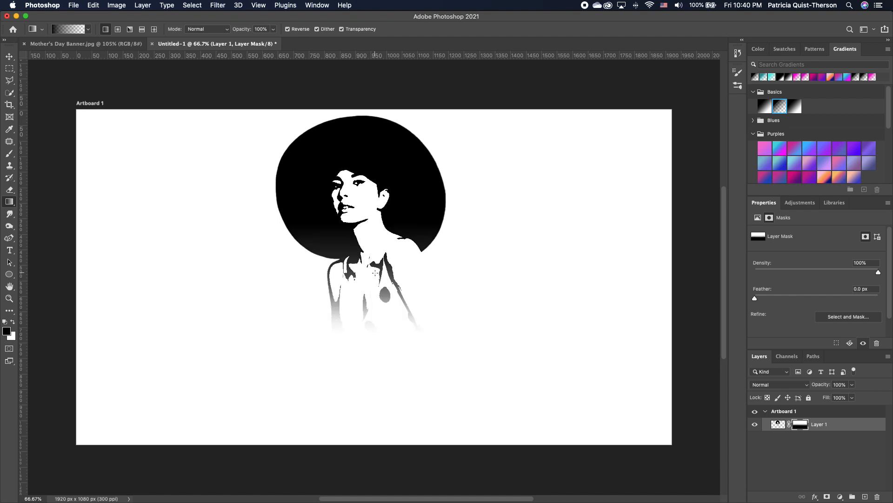
{"action": "left_click_drag", "start_coordinate": [368, 208], "coordinate": [370, 377]}
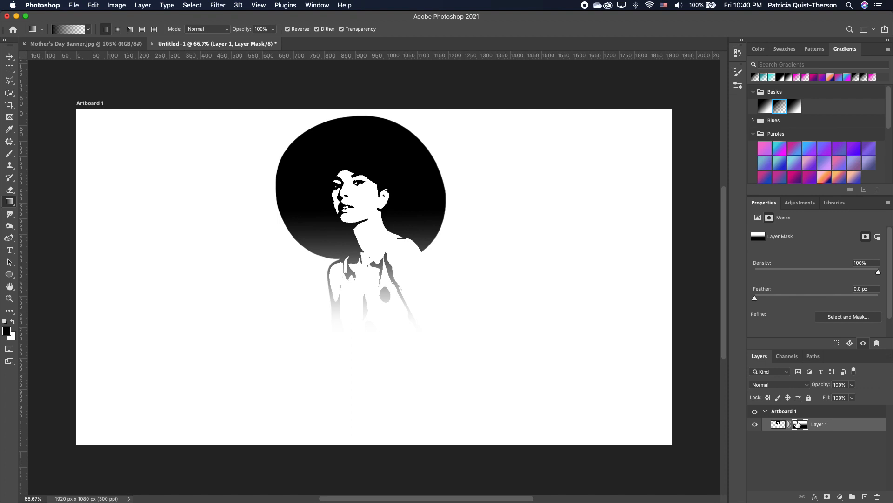
Disable the layer mask on Layer 1
{"action": "right_click", "coordinate": [797, 425]}
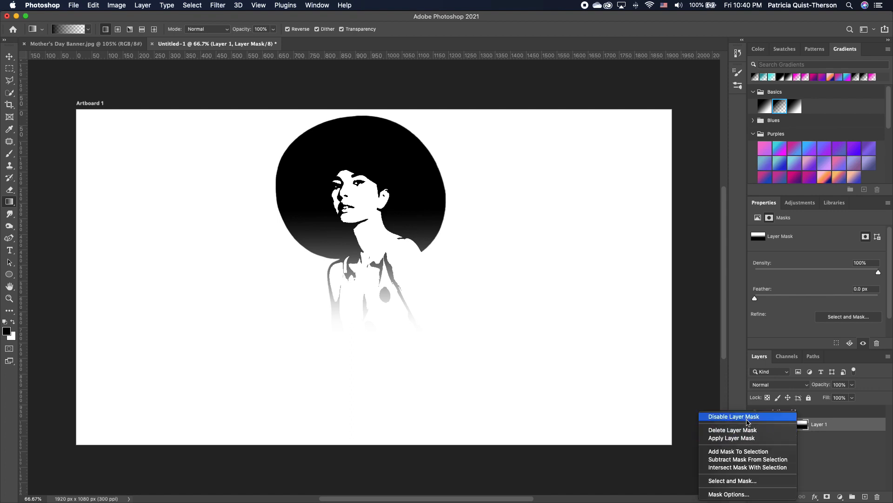
{"action": "left_click", "coordinate": [762, 421]}
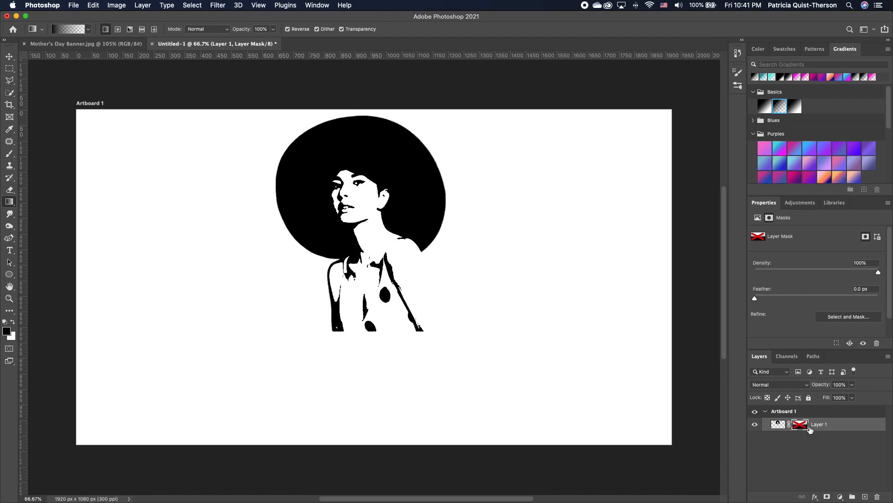
Re-enable the layer mask on Layer 1 and add a new empty layer above it
{"action": "right_click", "coordinate": [801, 427]}
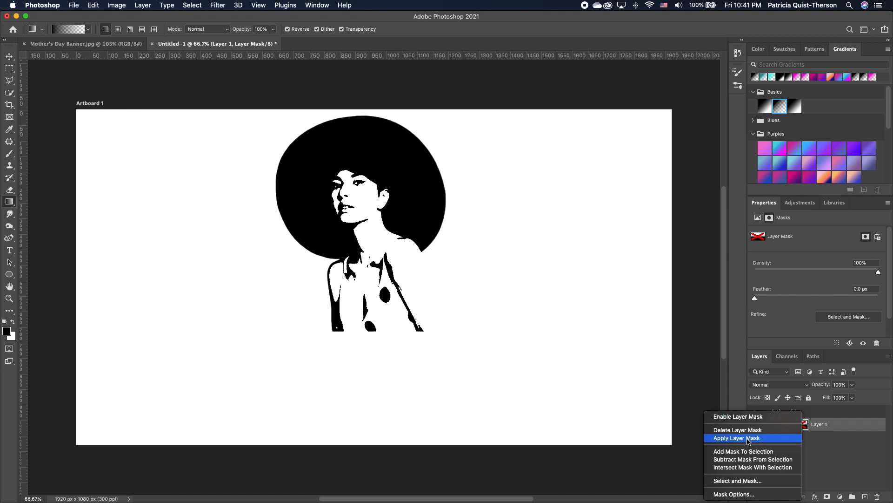
{"action": "left_click", "coordinate": [756, 416]}
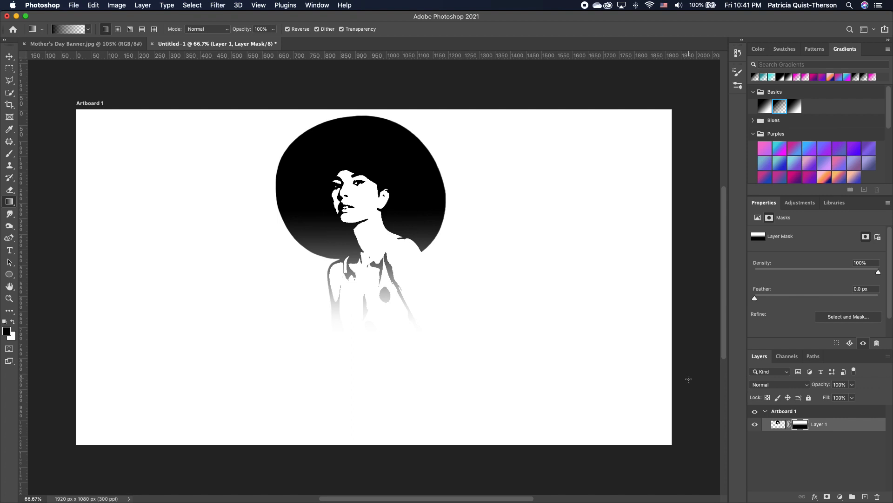
{"action": "left_click", "coordinate": [865, 497]}
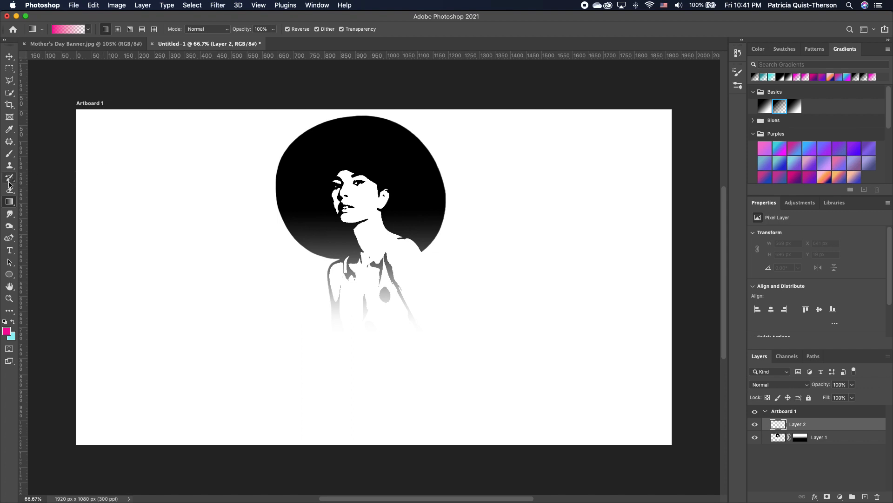
Set up the Brush tool with a Kyle's Real Watercolor - Natural Edge brush
{"action": "left_click", "coordinate": [7, 158]}
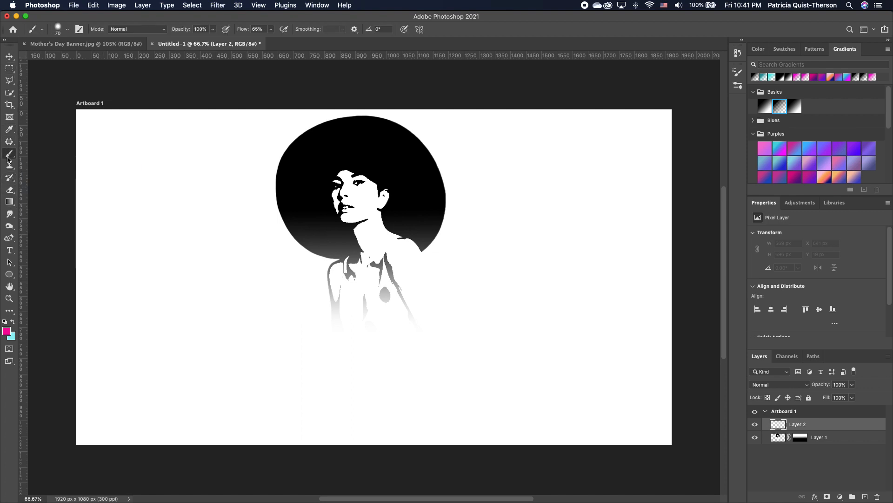
{"action": "left_click", "coordinate": [68, 31]}
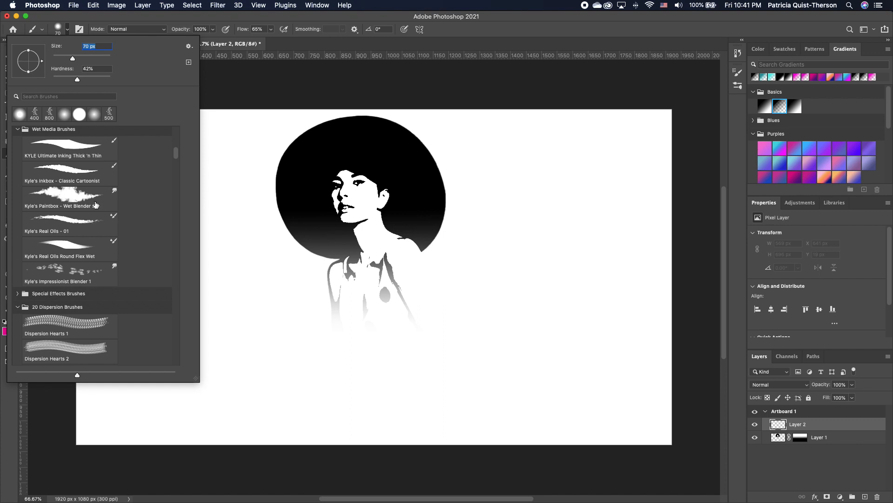
{"action": "left_click_drag", "start_coordinate": [175, 156], "coordinate": [181, 286]}
{"action": "scroll", "coordinate": [181, 286], "scroll_direction": "up", "scroll_amount": 5}
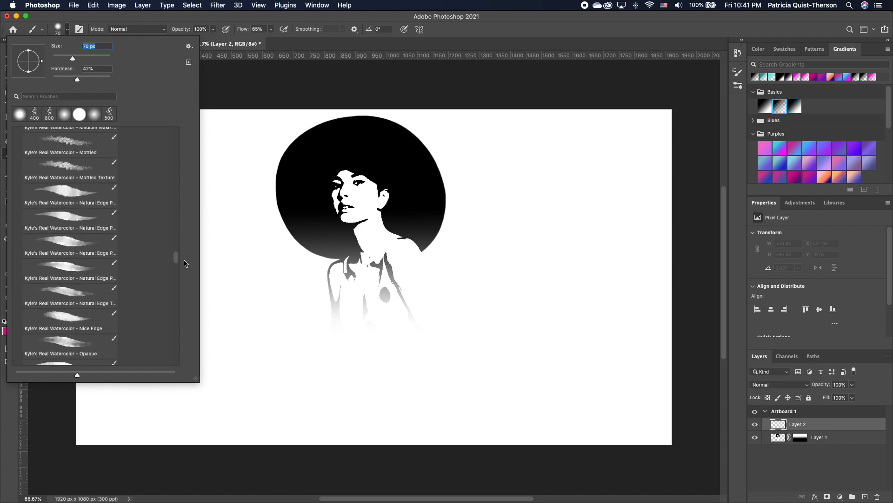
{"action": "left_click", "coordinate": [65, 239]}
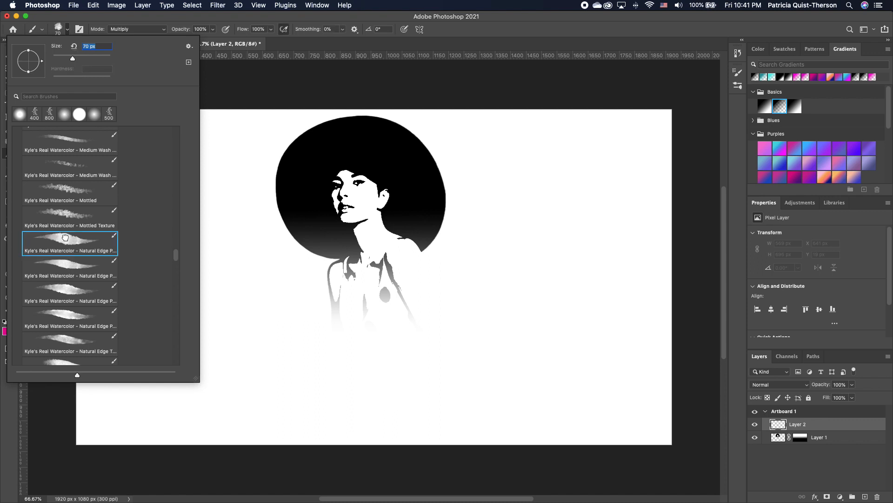
{"action": "left_click", "coordinate": [391, 78]}
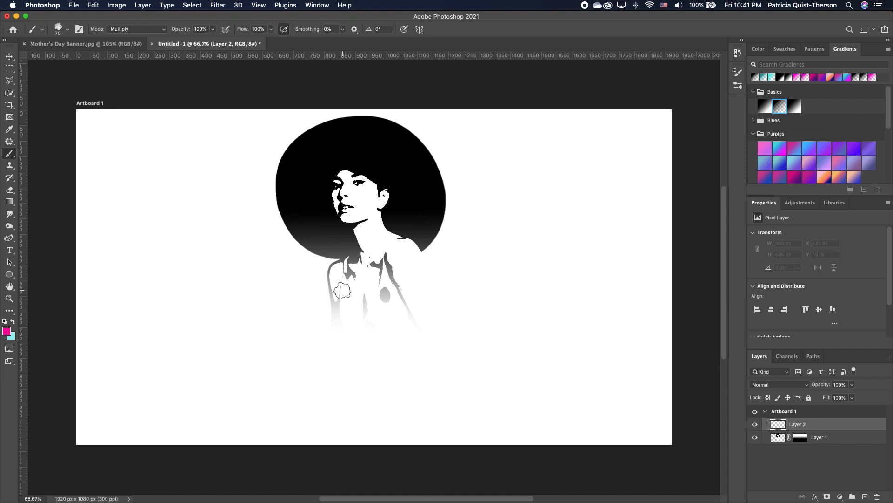
Try painting pink watercolor blotches over the woman's lower body with the brush enlarged to 300 px, and undo the strokes
{"action": "key", "text": "bracketright"}
{"action": "key", "text": "bracketright"}
{"action": "key", "text": "bracketright"}
{"action": "key", "text": "bracketright"}
{"action": "key", "text": "bracketright"}
{"action": "key", "text": "bracketright"}
{"action": "key", "text": "bracketright"}
{"action": "key", "text": "bracketright"}
{"action": "key", "text": "bracketright"}
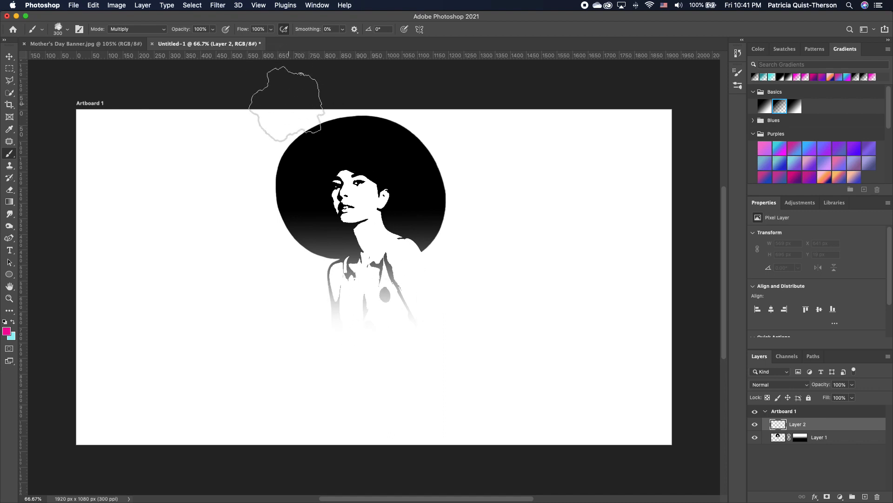
{"action": "left_click_drag", "start_coordinate": [370, 316], "coordinate": [371, 328]}
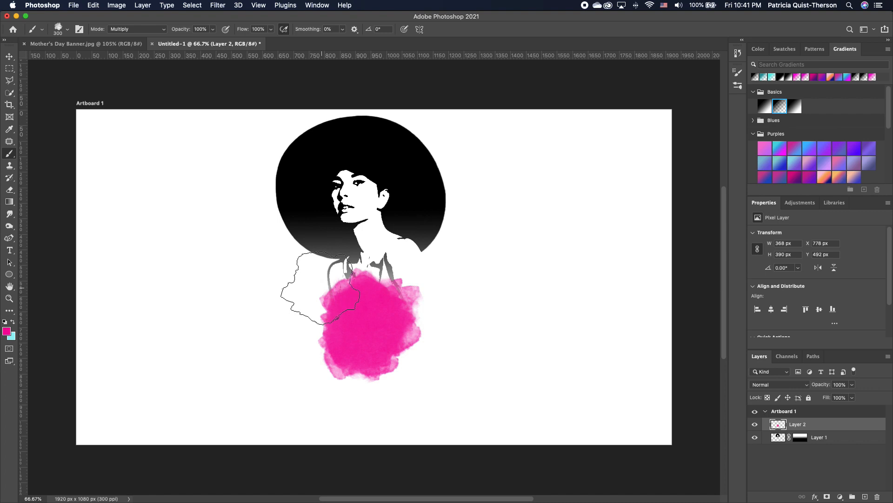
{"action": "left_click_drag", "start_coordinate": [324, 285], "coordinate": [285, 288]}
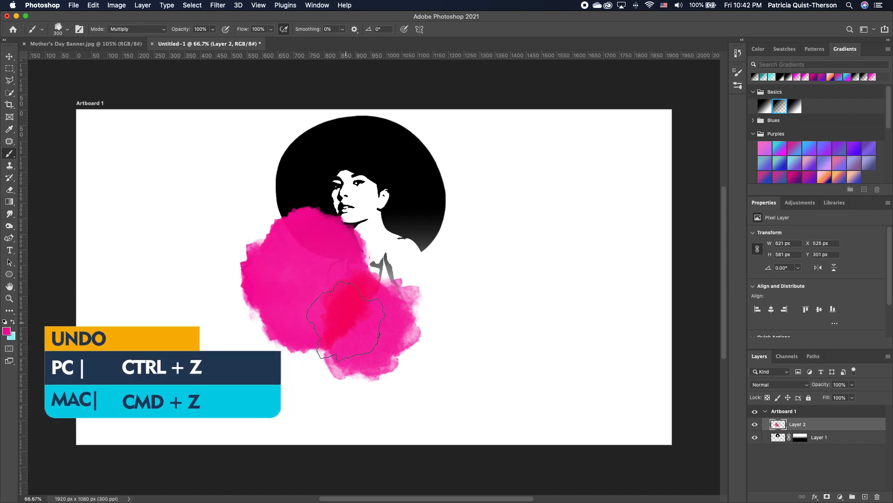
{"action": "key", "text": "super+z"}
{"action": "key", "text": "super+z"}
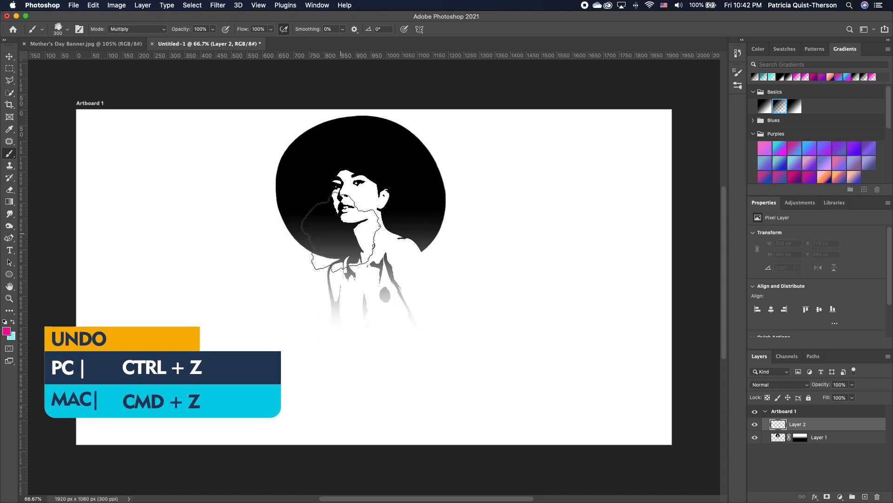
Lower the brush's flow to 28% and its opacity to 42%
{"action": "left_click", "coordinate": [271, 29]}
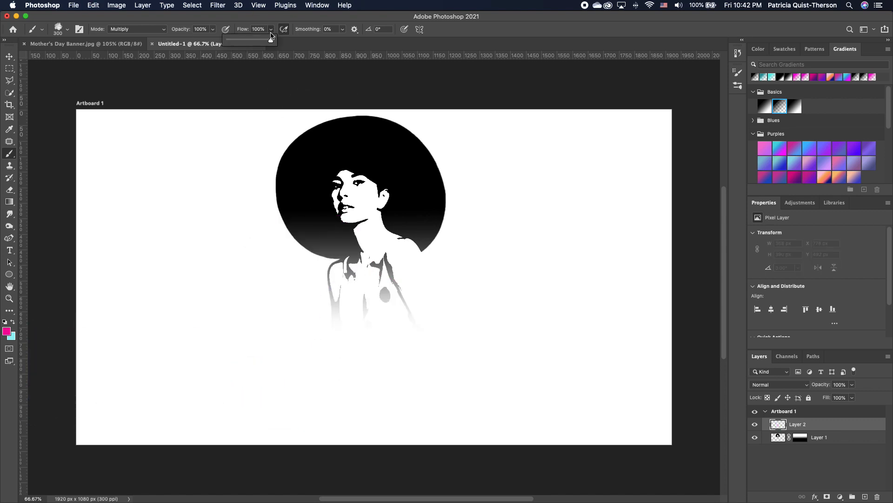
{"action": "left_click_drag", "start_coordinate": [271, 41], "coordinate": [194, 43]}
{"action": "left_click", "coordinate": [212, 29]}
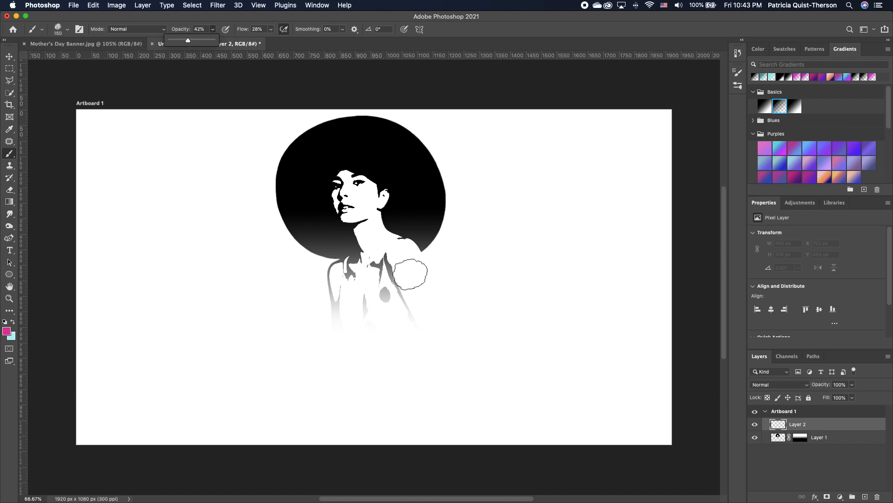
Paint soft pink watercolor clouds over the woman's shoulders and lower body on Layer 2 with the brush enlarged to 250 px
{"action": "key", "text": "bracketright"}
{"action": "key", "text": "bracketright"}
{"action": "key", "text": "bracketright"}
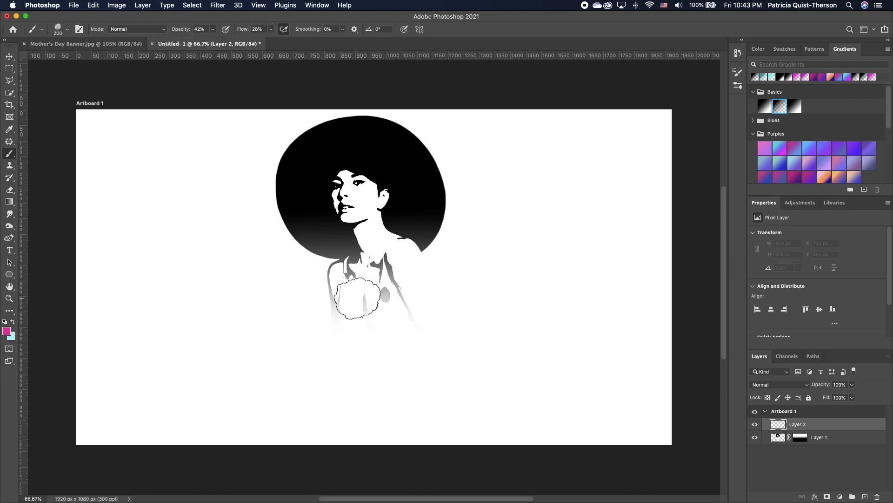
{"action": "left_click", "coordinate": [334, 295]}
{"action": "mouse_move", "coordinate": [406, 313]}
{"action": "left_mouse_down"}
{"action": "mouse_move", "coordinate": [396, 274]}
{"action": "mouse_move", "coordinate": [420, 275]}
{"action": "mouse_move", "coordinate": [475, 244]}
{"action": "left_mouse_up"}
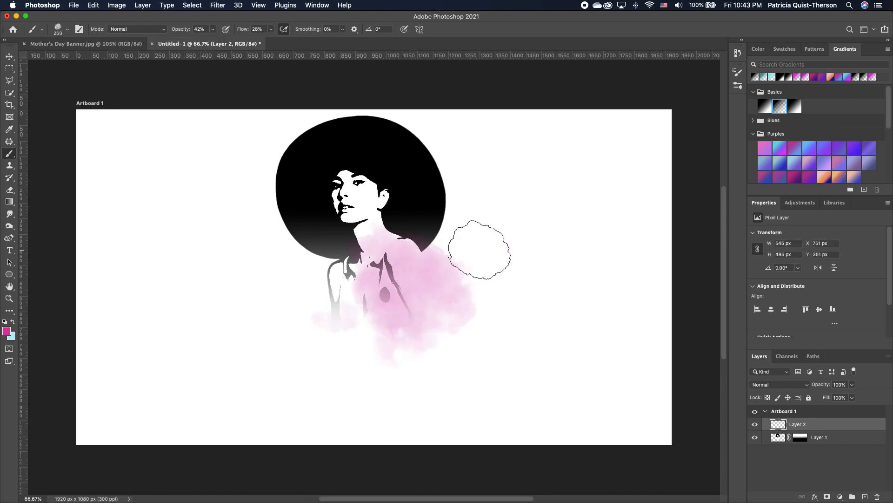
{"action": "mouse_move", "coordinate": [326, 283]}
{"action": "left_mouse_down"}
{"action": "mouse_move", "coordinate": [309, 251]}
{"action": "mouse_move", "coordinate": [320, 316]}
{"action": "mouse_move", "coordinate": [394, 284]}
{"action": "mouse_move", "coordinate": [322, 324]}
{"action": "left_mouse_up"}
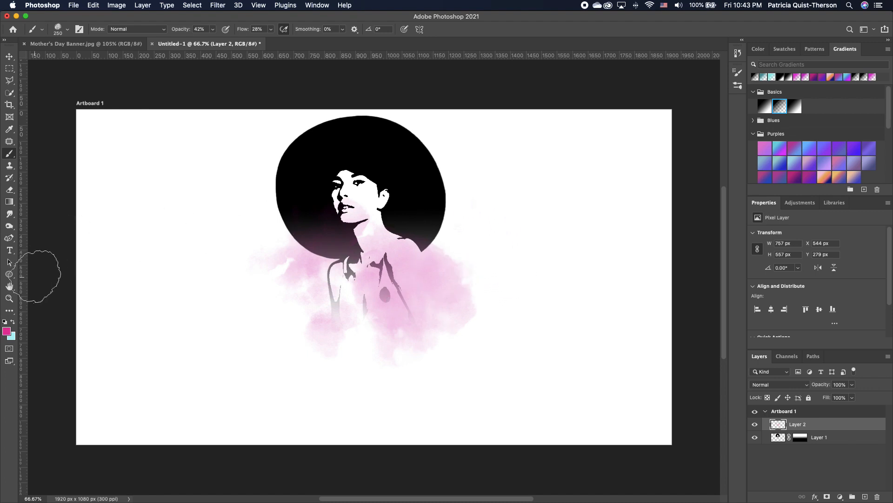
Paint light blue watercolor clouds on both sides of the woman on a new layer below Layer 2, using 99% opacity and 52% flow
{"action": "left_click", "coordinate": [14, 322]}
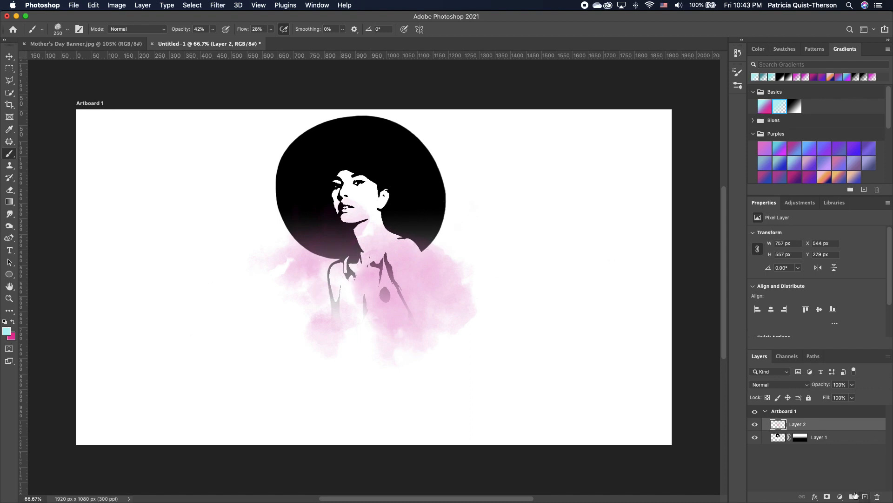
{"action": "left_click", "coordinate": [865, 496]}
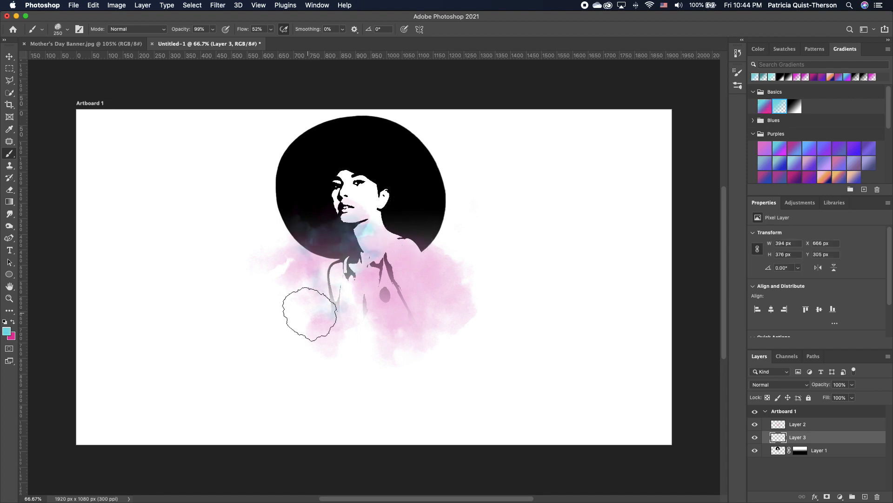
{"action": "mouse_move", "coordinate": [282, 257]}
{"action": "left_mouse_down"}
{"action": "mouse_move", "coordinate": [283, 249]}
{"action": "mouse_move", "coordinate": [293, 296]}
{"action": "left_mouse_up"}
{"action": "mouse_move", "coordinate": [477, 292]}
{"action": "left_mouse_down"}
{"action": "mouse_move", "coordinate": [495, 295]}
{"action": "mouse_move", "coordinate": [425, 190]}
{"action": "mouse_move", "coordinate": [444, 228]}
{"action": "mouse_move", "coordinate": [394, 292]}
{"action": "mouse_move", "coordinate": [406, 305]}
{"action": "left_mouse_up"}
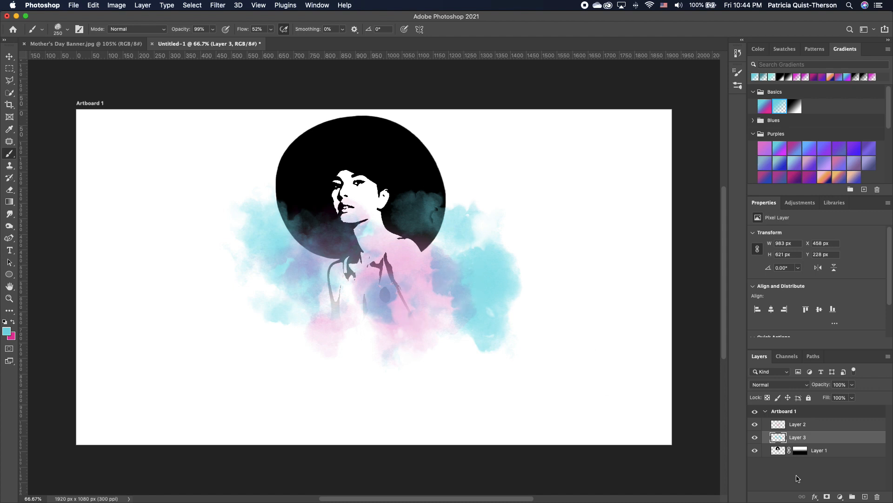
Add more pink watercolor clouds on Layer 2 over the woman's chest and the blue areas, with the brush at up to 500 px
{"action": "left_click", "coordinate": [801, 424]}
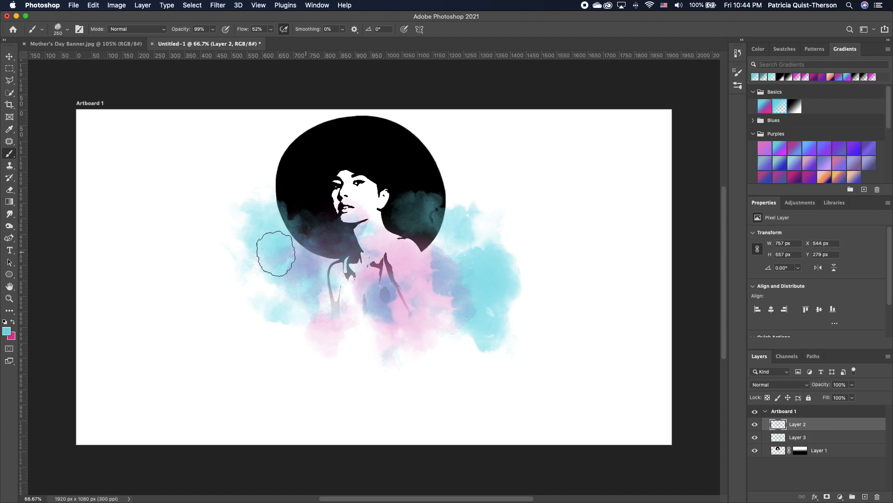
{"action": "left_click", "coordinate": [13, 321]}
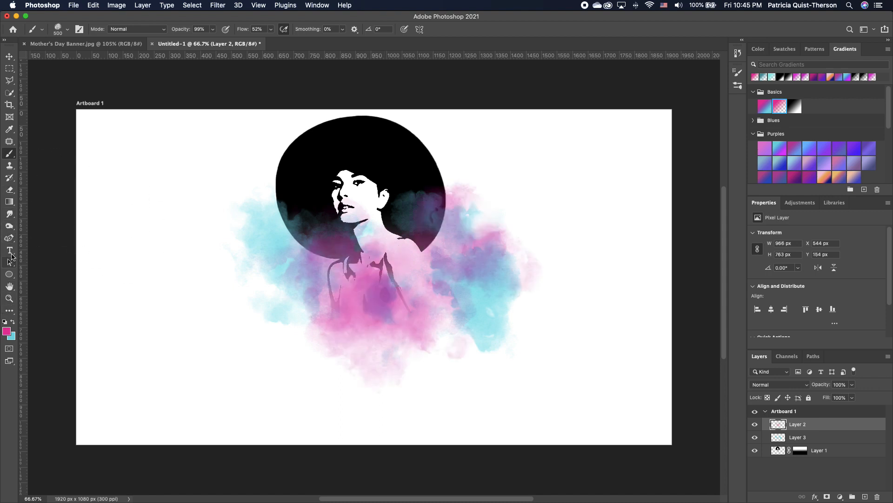
Draw an unfilled rectangle of about 1436 x 649 px across the woman's face, body and watercolor clouds
{"action": "left_click", "coordinate": [9, 274]}
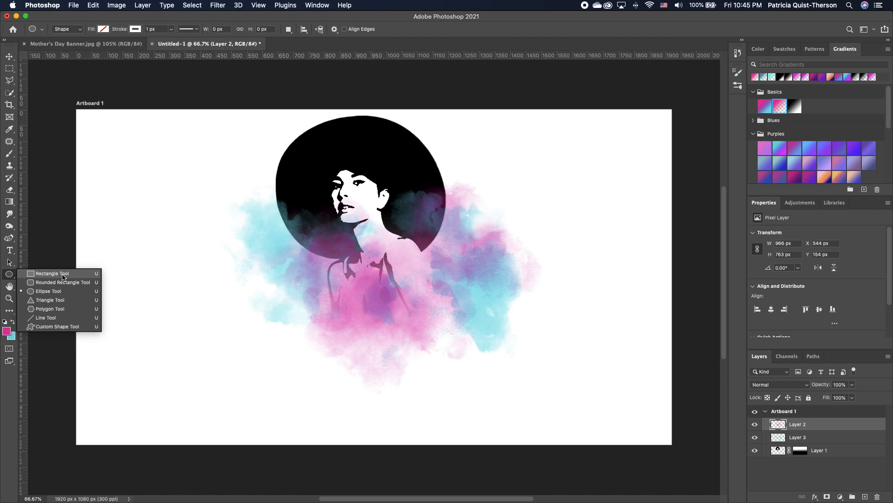
{"action": "left_click", "coordinate": [63, 277]}
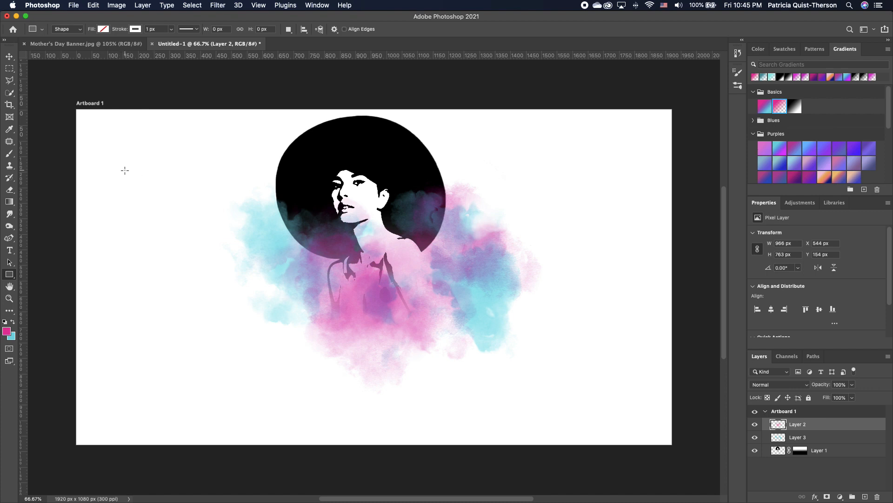
{"action": "left_click_drag", "start_coordinate": [125, 171], "coordinate": [619, 392]}
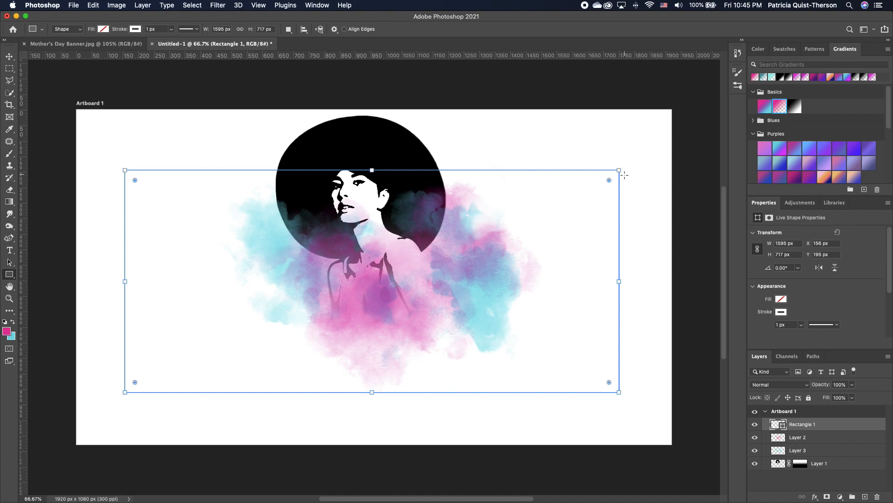
{"action": "left_click_drag", "start_coordinate": [620, 172], "coordinate": [570, 190]}
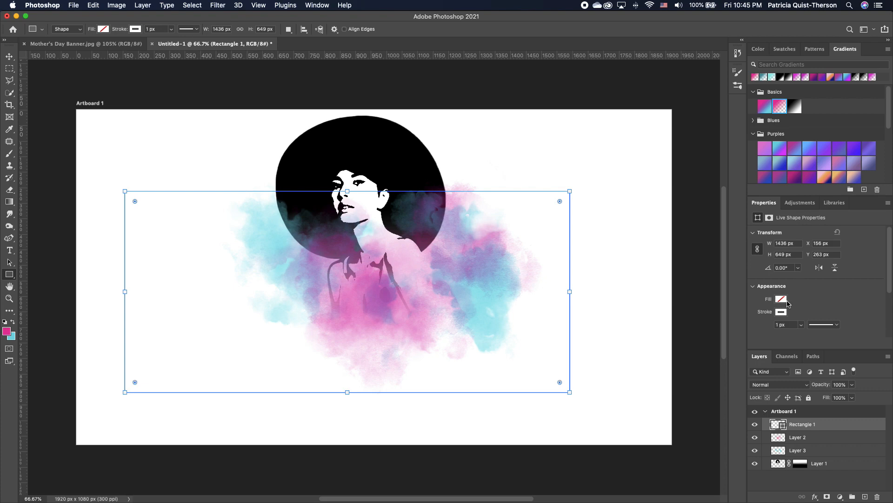
Give the rectangle a pink stroke from the recently used colors, about 10.14 px wide
{"action": "left_click", "coordinate": [781, 313]}
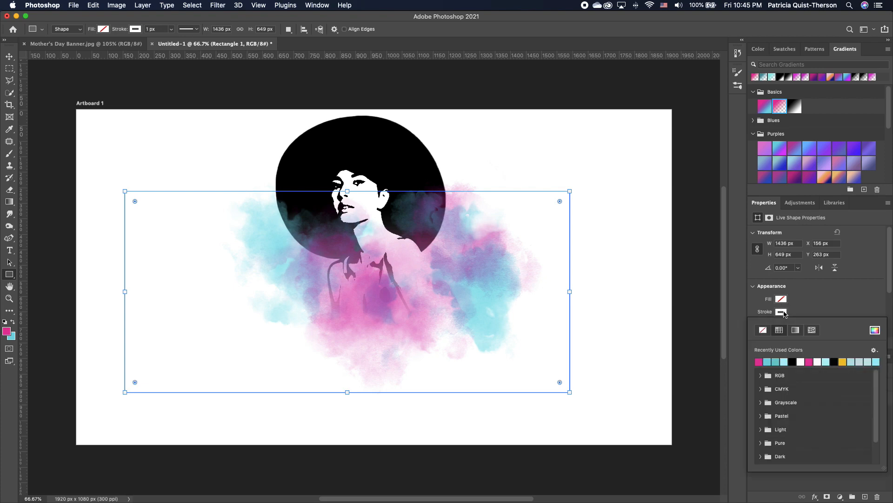
{"action": "left_click", "coordinate": [759, 362]}
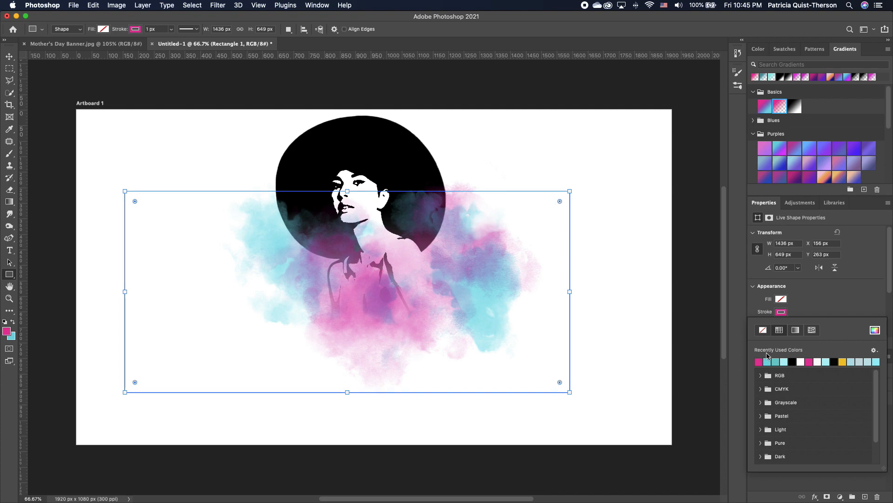
{"action": "left_click", "coordinate": [787, 315]}
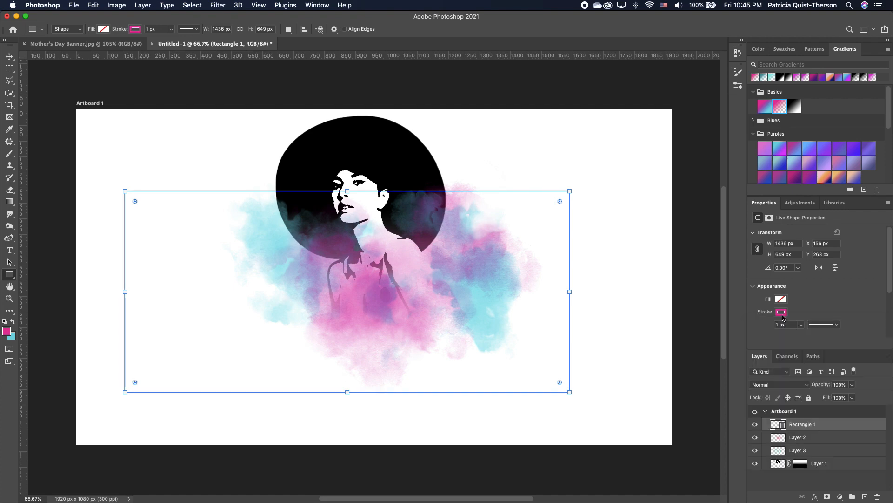
{"action": "left_click", "coordinate": [801, 324]}
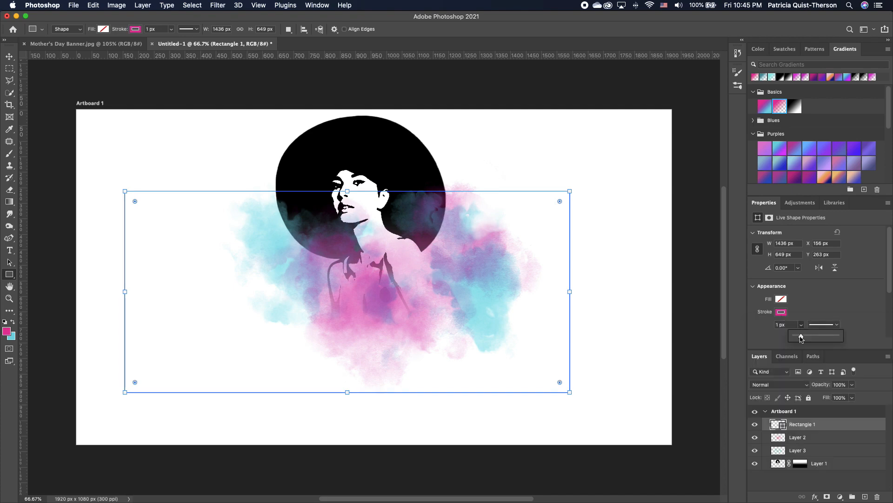
{"action": "left_click_drag", "start_coordinate": [802, 337], "coordinate": [805, 337]}
Resize the rectangle to about 1486 x 653 px and center it horizontally on the artboard
{"action": "left_click_drag", "start_coordinate": [570, 191], "coordinate": [592, 185]}
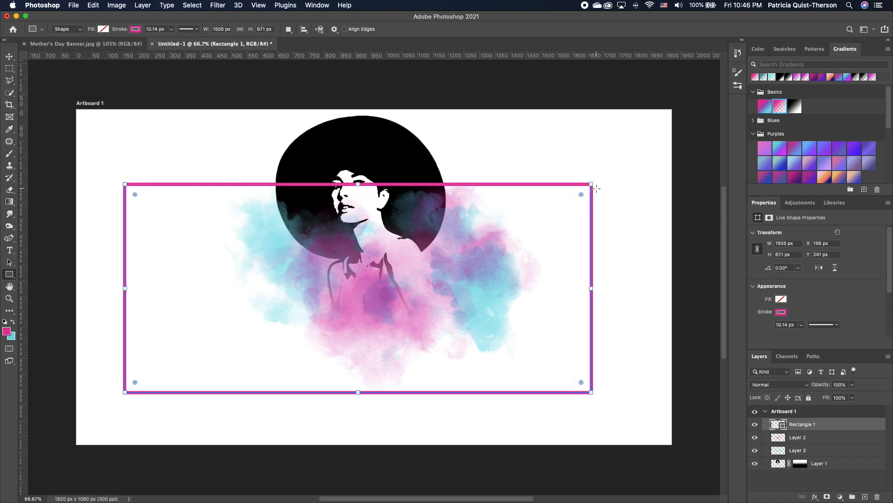
{"action": "left_click_drag", "start_coordinate": [593, 185], "coordinate": [585, 190]}
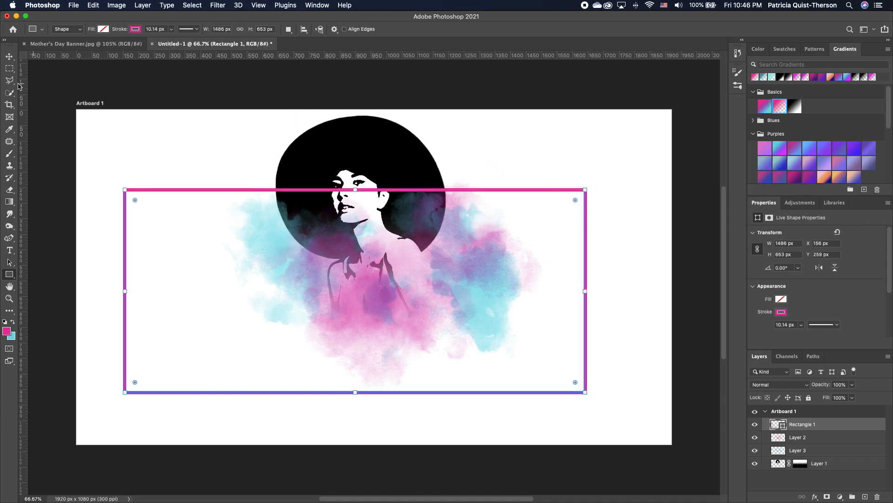
{"action": "left_click", "coordinate": [9, 56]}
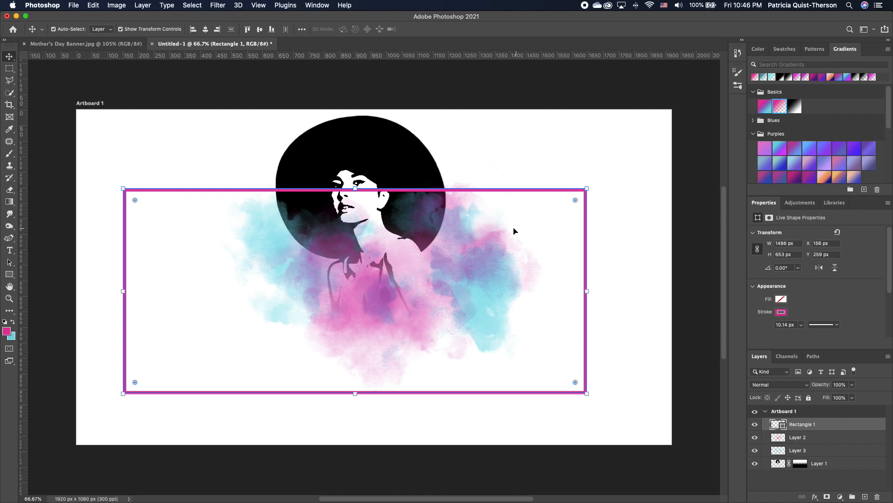
{"action": "mouse_move", "coordinate": [533, 192]}
{"action": "left_mouse_down"}
{"action": "mouse_move", "coordinate": [557, 190]}
{"action": "mouse_move", "coordinate": [536, 194]}
{"action": "left_mouse_up"}
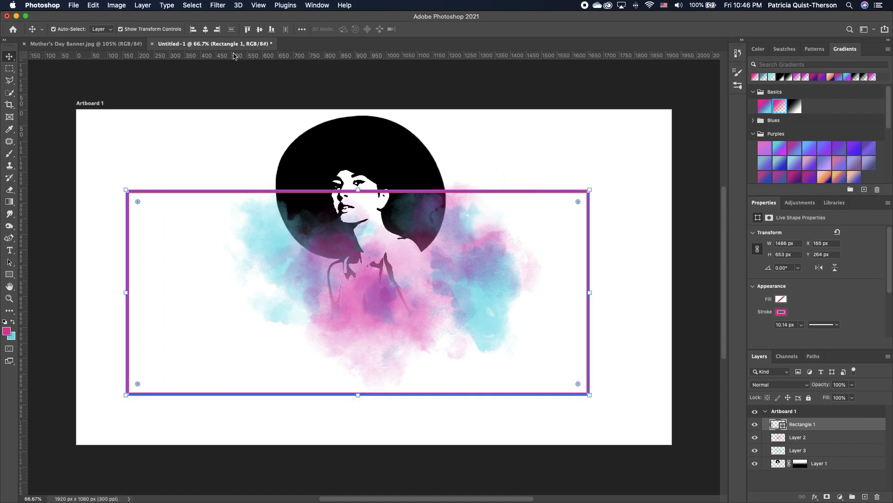
{"action": "left_click", "coordinate": [206, 29]}
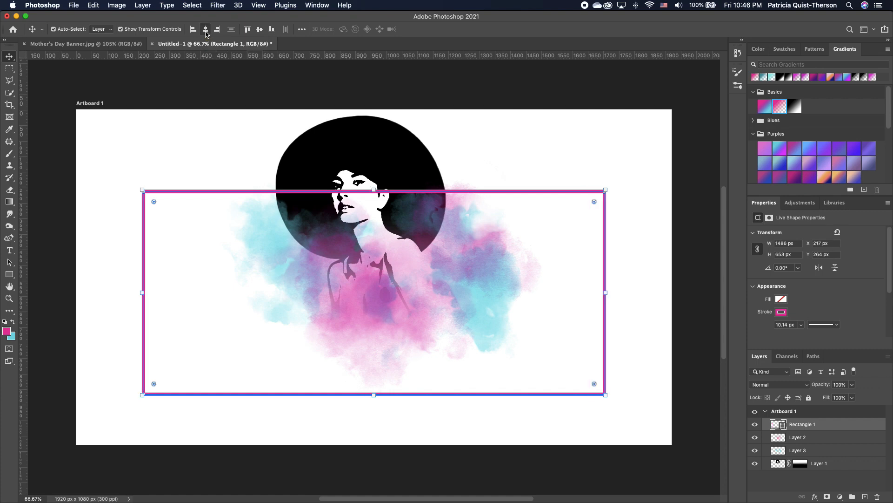
Lower the pink rectangle so its upper edge crosses the woman's face, and reduce its height to about 632 px
{"action": "left_click", "coordinate": [260, 29]}
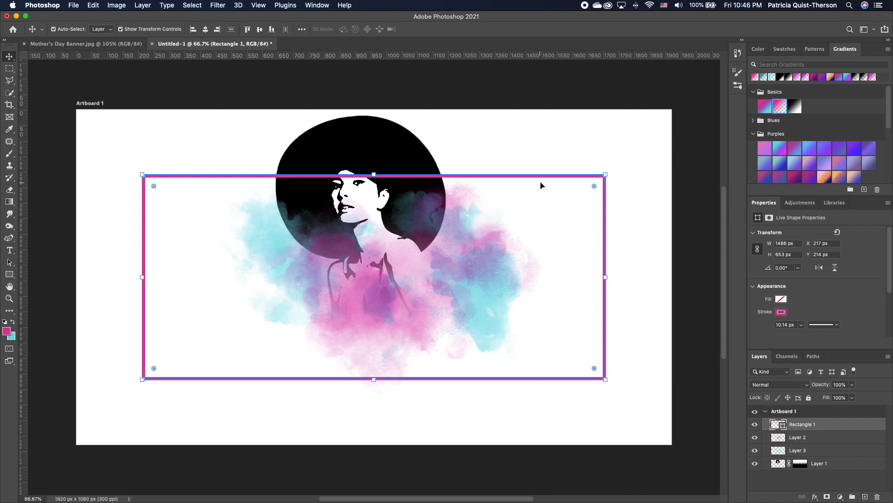
{"action": "left_click_drag", "start_coordinate": [555, 176], "coordinate": [548, 199]}
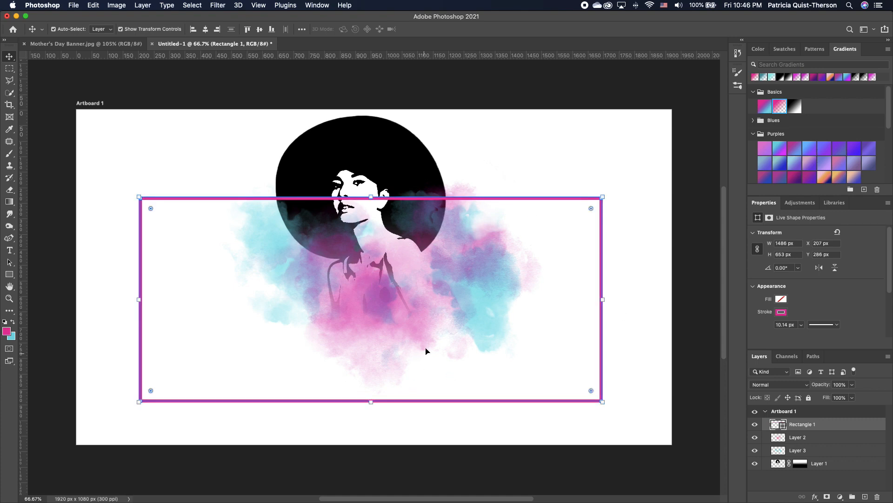
{"action": "left_click", "coordinate": [371, 197]}
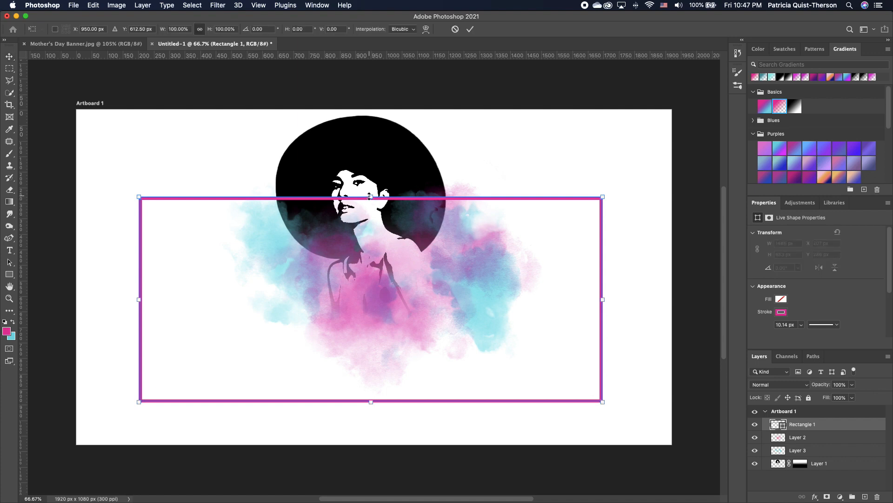
{"action": "left_click_drag", "start_coordinate": [602, 297], "coordinate": [601, 297]}
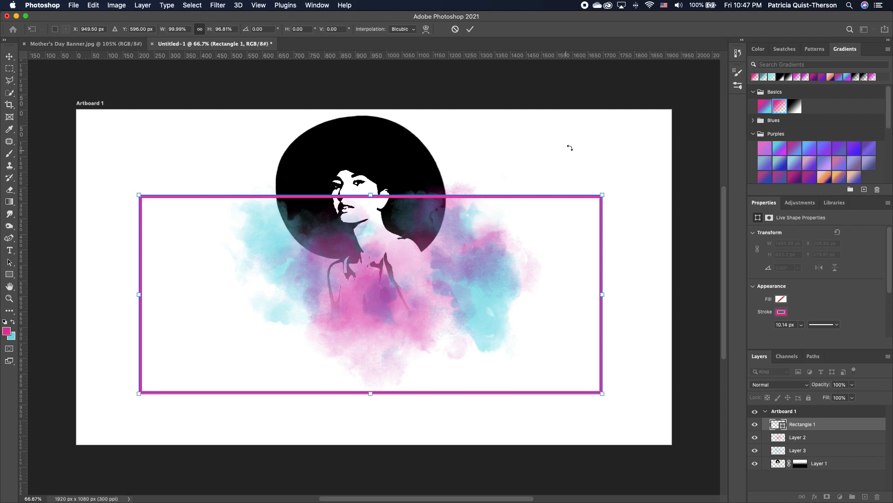
{"action": "key", "text": "Return"}
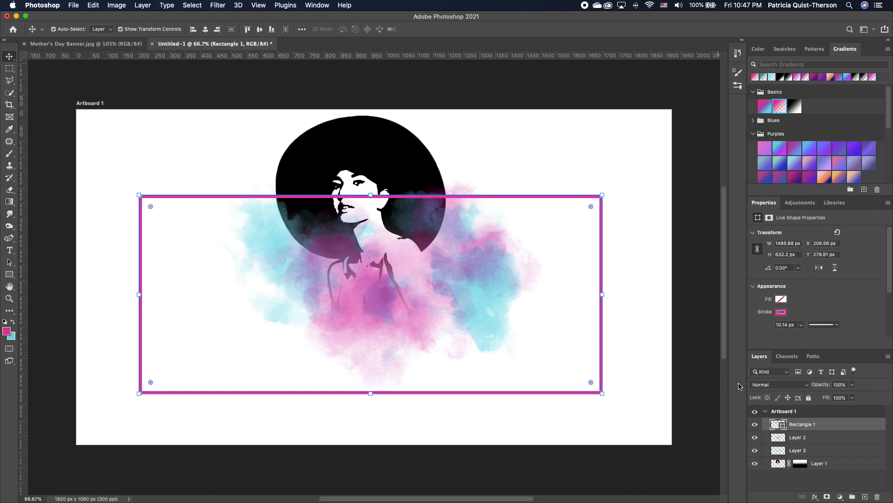
Move the Rectangle 1 layer beneath Layer 1 so the frame sits behind the woman
{"action": "left_click_drag", "start_coordinate": [824, 426], "coordinate": [809, 464]}
{"action": "left_click", "coordinate": [506, 98]}
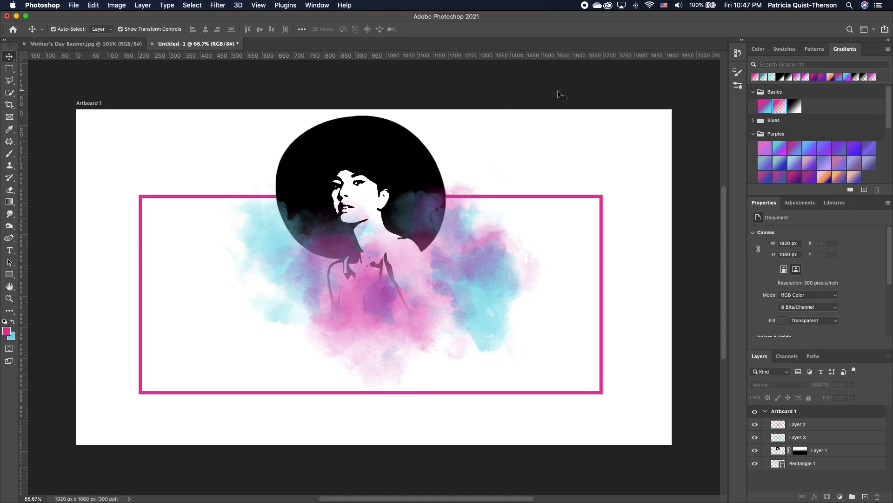
Add a drop shadow to the rectangle with a 60° angle, 13 px distance, 17% spread and 21 px size
{"action": "left_click", "coordinate": [602, 281]}
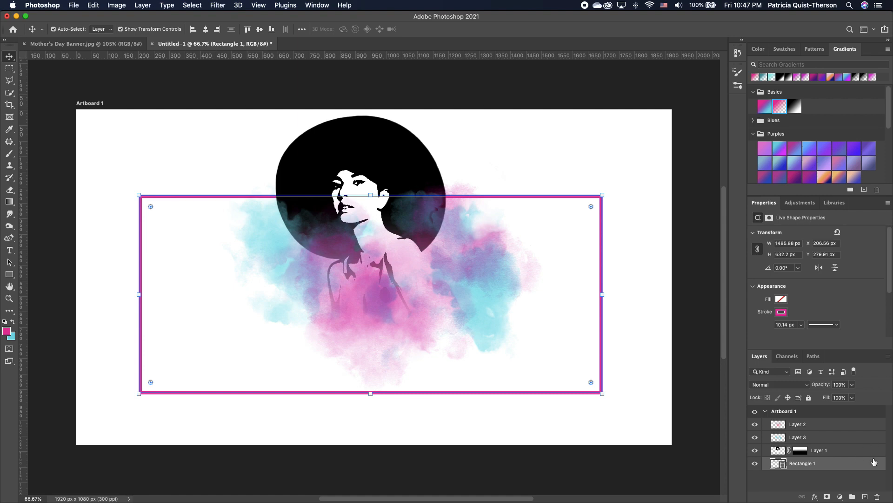
{"action": "double_click", "coordinate": [881, 464]}
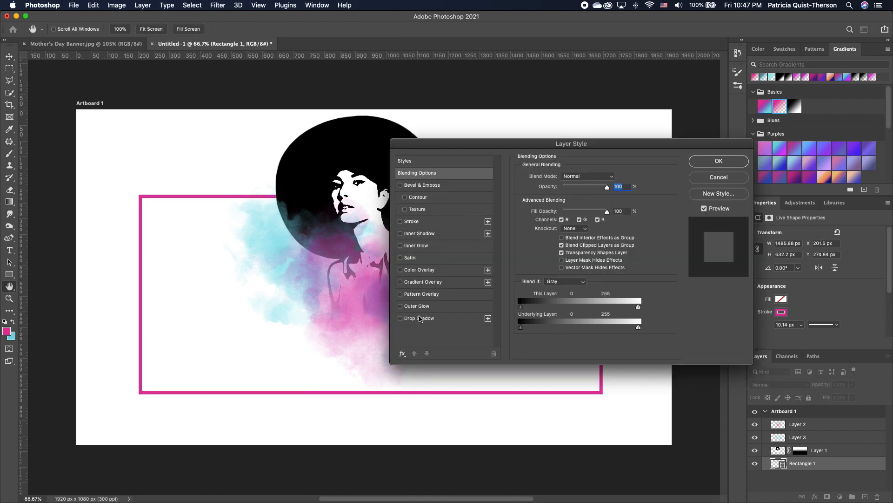
{"action": "left_click", "coordinate": [400, 319]}
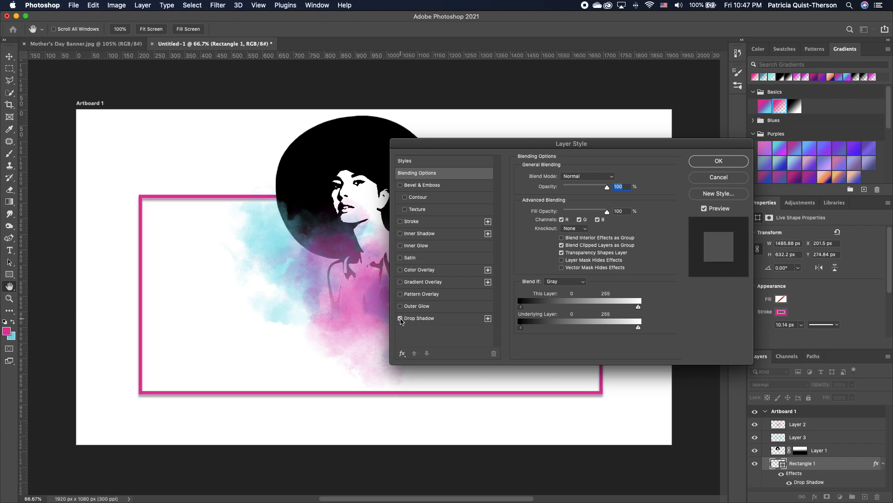
{"action": "left_click", "coordinate": [451, 320]}
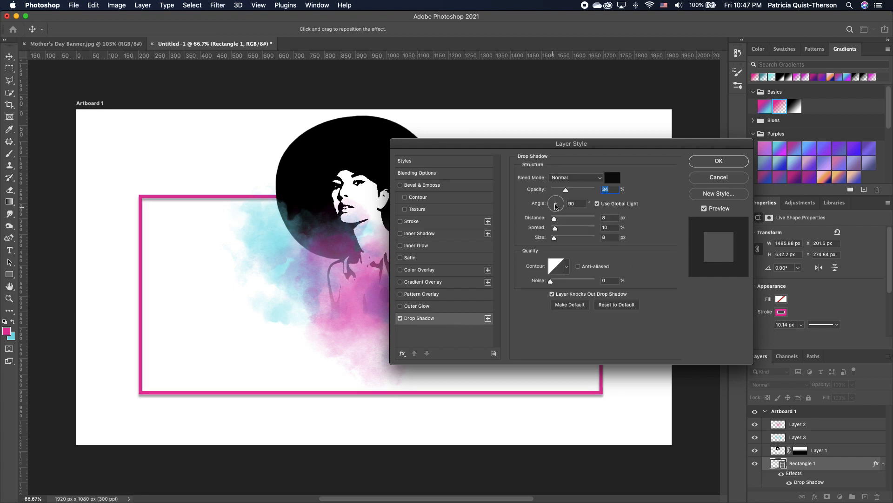
{"action": "left_click", "coordinate": [558, 198]}
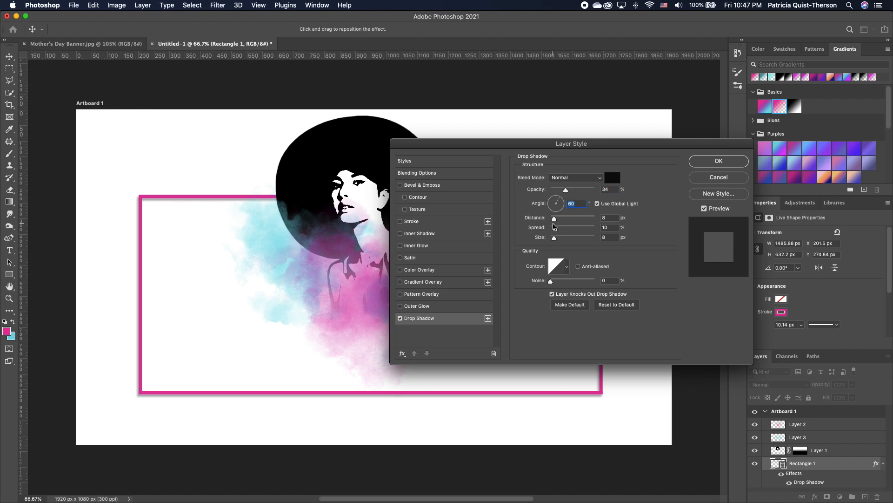
{"action": "left_click_drag", "start_coordinate": [554, 219], "coordinate": [558, 222]}
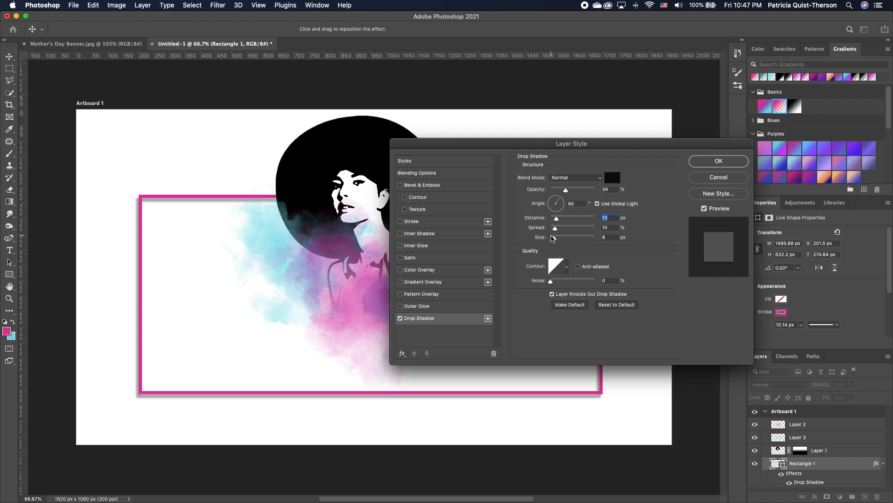
{"action": "left_click_drag", "start_coordinate": [557, 230], "coordinate": [560, 236]}
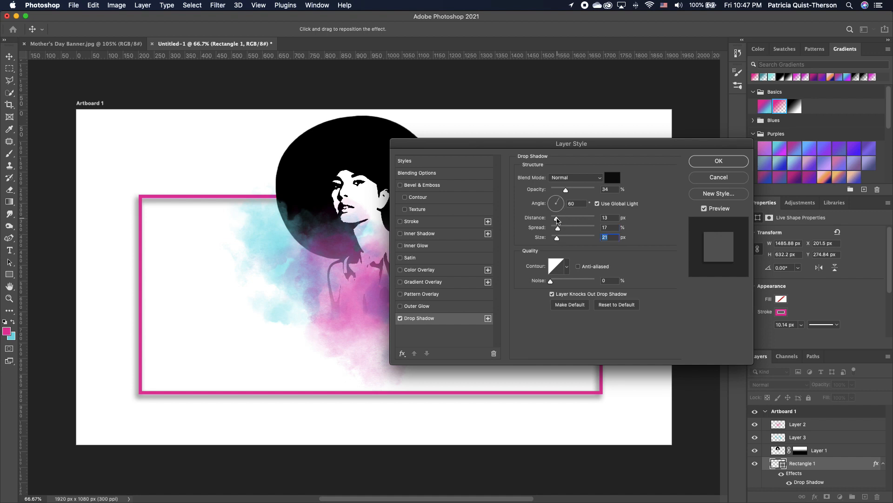
{"action": "key", "text": "Return"}
{"action": "left_click", "coordinate": [697, 231]}
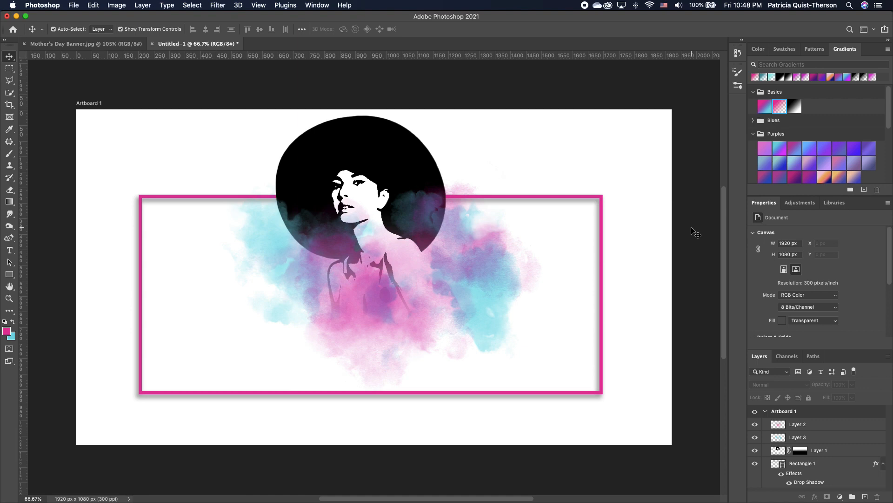
Select the Rectangle 1 layer and swap the foreground and background colors to make blue the foreground
{"action": "left_click", "coordinate": [645, 160]}
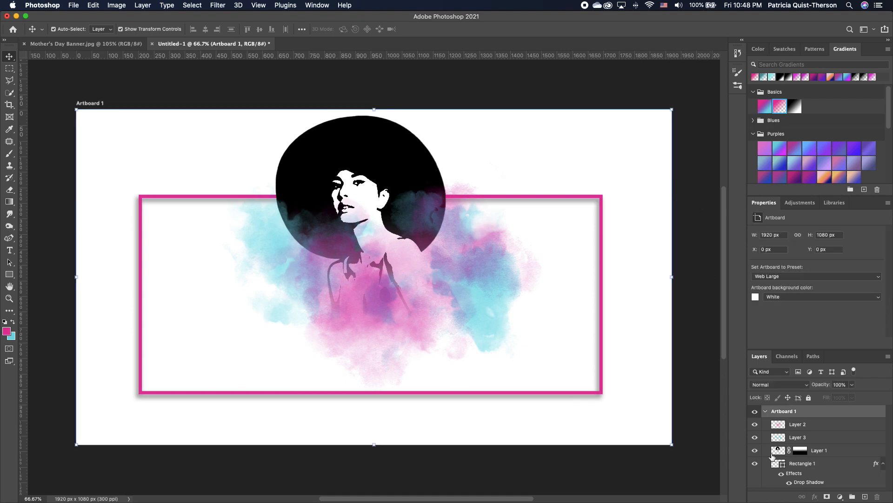
{"action": "left_click", "coordinate": [832, 457]}
{"action": "left_click", "coordinate": [815, 468]}
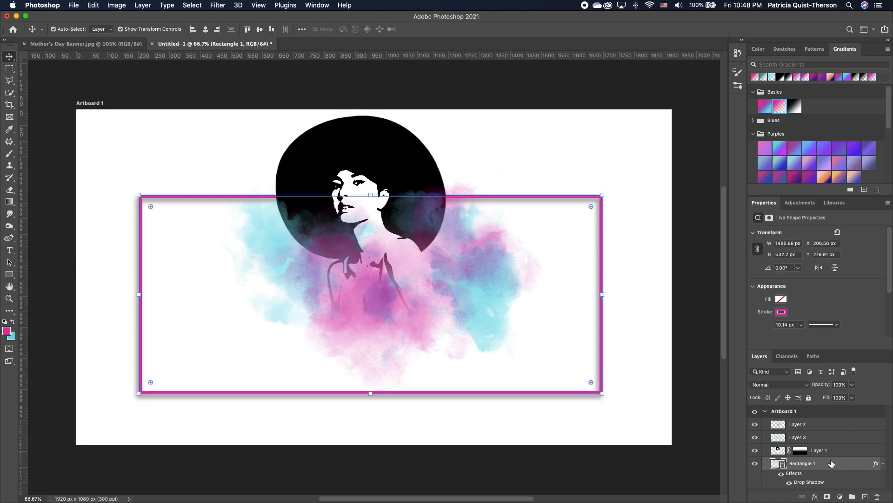
{"action": "left_click", "coordinate": [840, 496]}
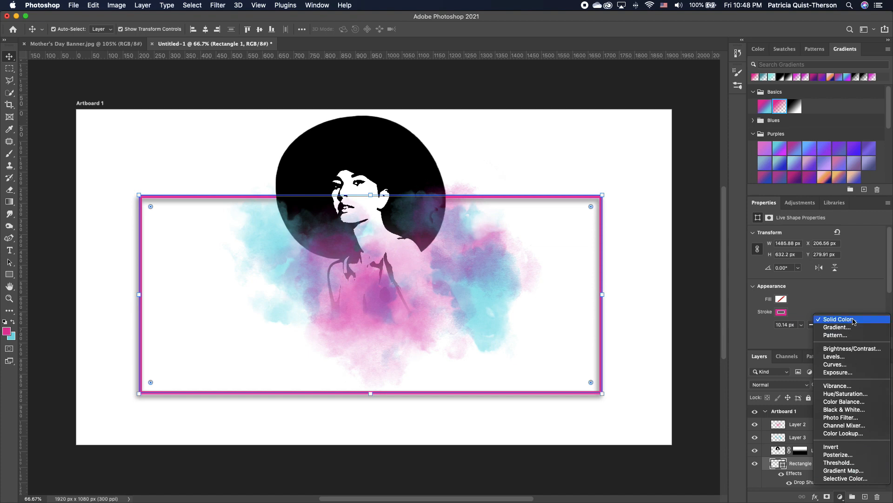
{"action": "left_click", "coordinate": [685, 208]}
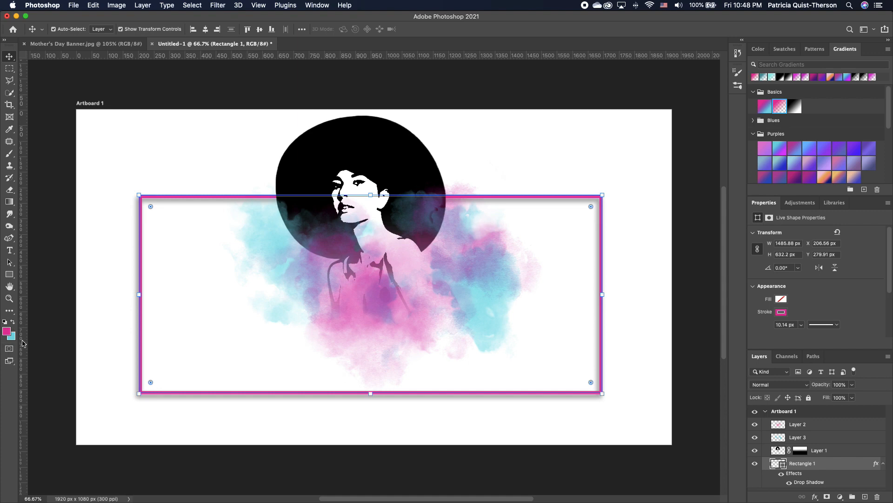
{"action": "left_click", "coordinate": [12, 322]}
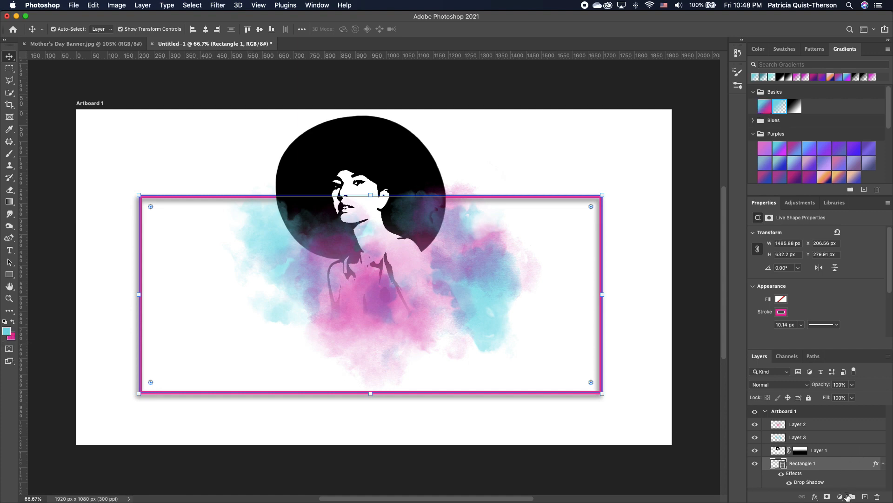
Add a Solid Color fill layer directly above Rectangle 1 in light blue #81eaf1
{"action": "left_click", "coordinate": [841, 496]}
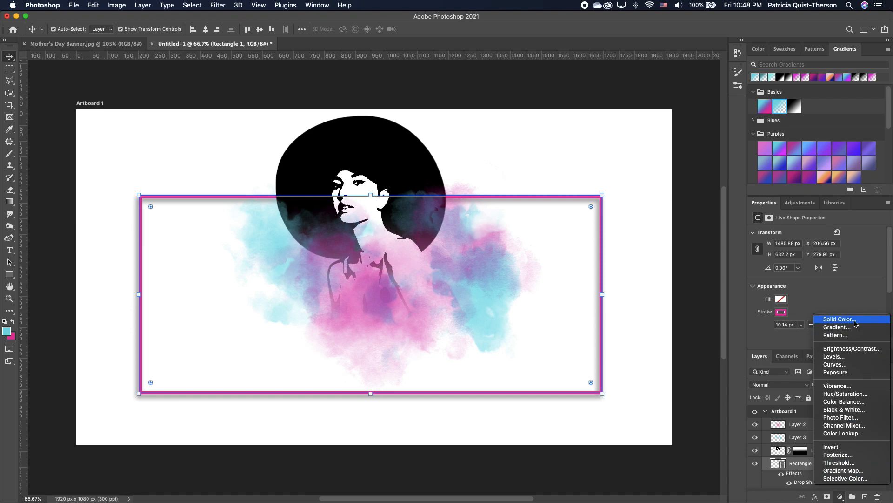
{"action": "left_click", "coordinate": [855, 319]}
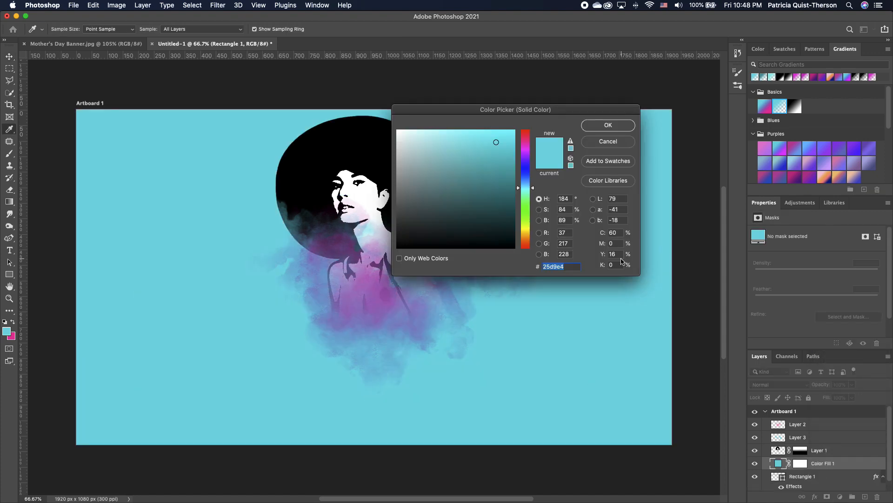
{"action": "left_click", "coordinate": [509, 135]}
{"action": "left_click", "coordinate": [478, 135]}
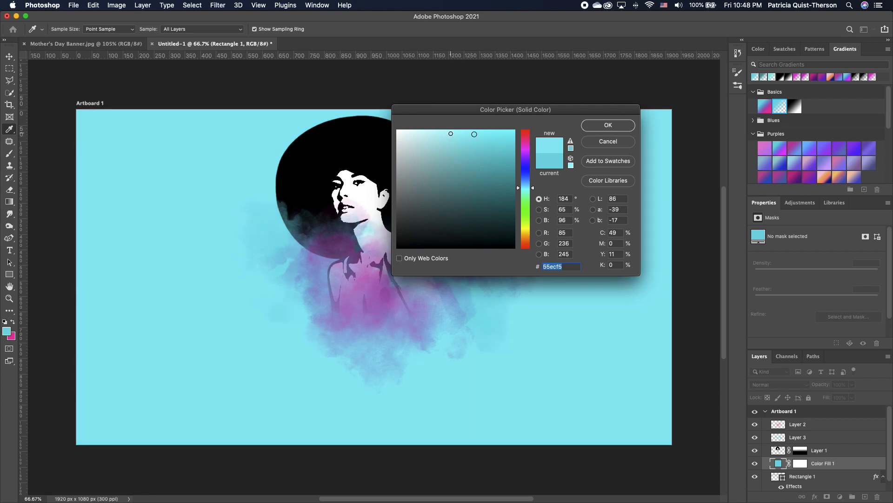
{"action": "left_click", "coordinate": [450, 133]}
{"action": "left_click", "coordinate": [468, 135]}
{"action": "left_click", "coordinate": [459, 138]}
{"action": "left_click", "coordinate": [451, 136]}
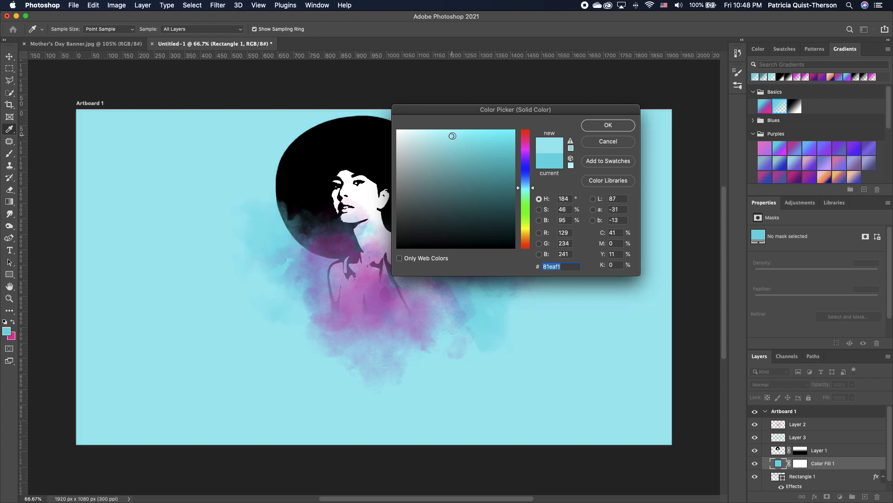
{"action": "left_click", "coordinate": [622, 127]}
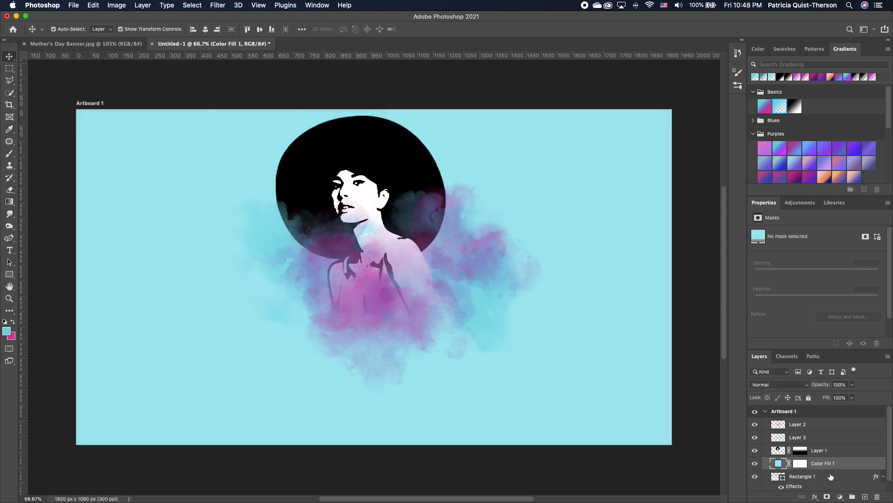
Place the Rectangle 1 layer above Color Fill 1 so the pink frame shows over the blue background
{"action": "mouse_move", "coordinate": [836, 465]}
{"action": "left_mouse_down"}
{"action": "mouse_move", "coordinate": [831, 489]}
{"action": "mouse_move", "coordinate": [850, 469]}
{"action": "left_mouse_up"}
{"action": "scroll", "coordinate": [838, 476], "scroll_direction": "down", "scroll_amount": 1}
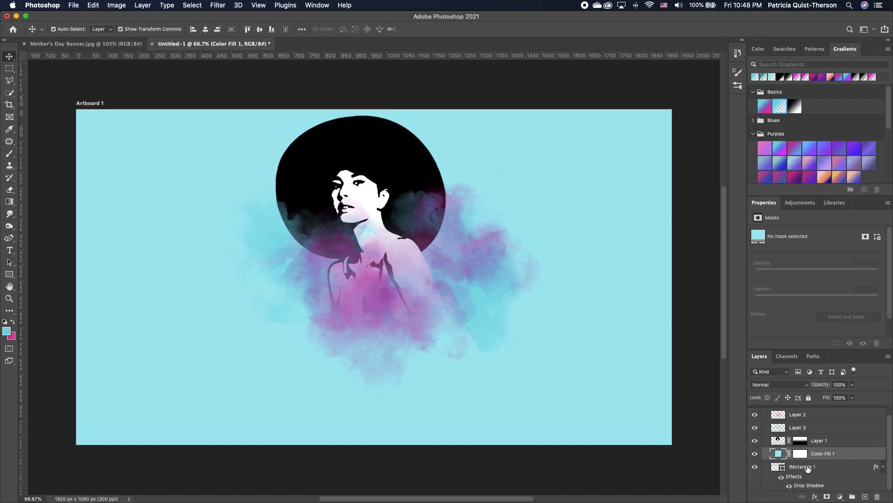
{"action": "left_click_drag", "start_coordinate": [808, 469], "coordinate": [809, 448]}
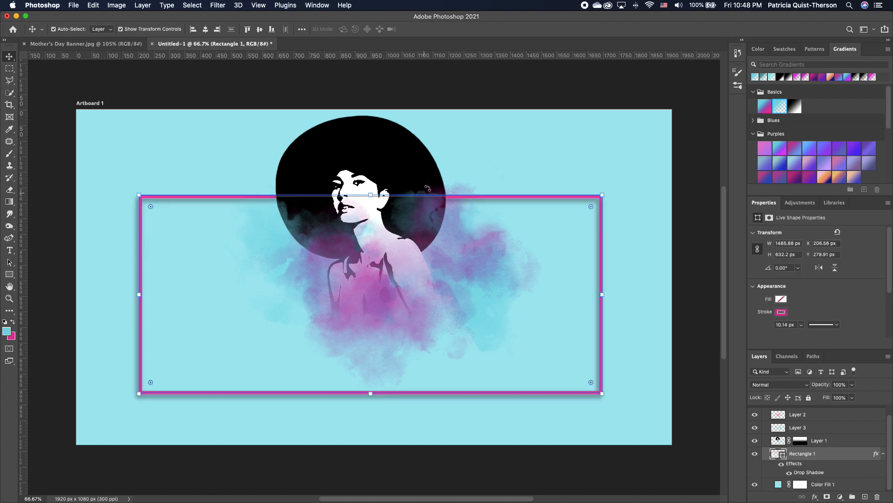
Lighten the Color Fill 1 background to a very pale blue with a slightly adjusted hue
{"action": "left_click", "coordinate": [579, 158]}
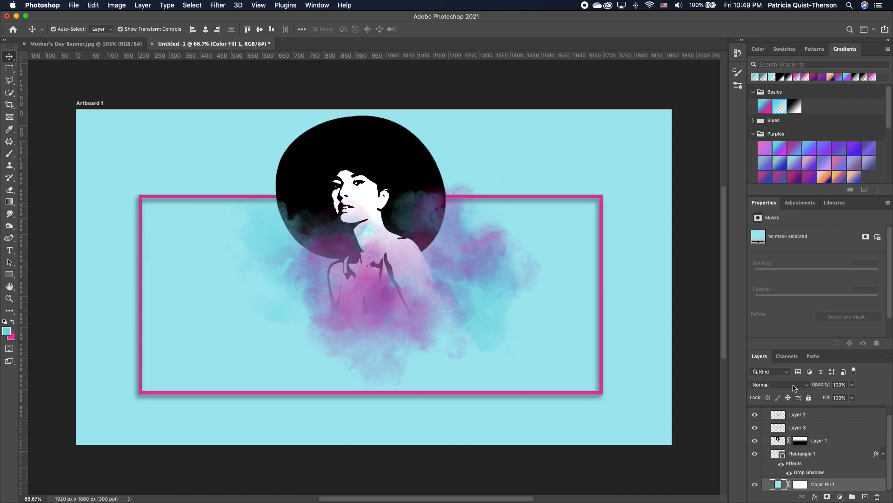
{"action": "double_click", "coordinate": [779, 485]}
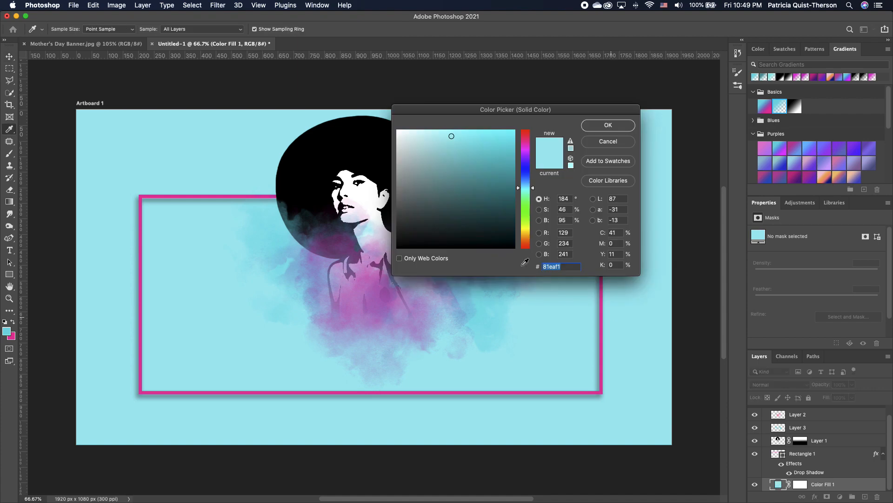
{"action": "left_click_drag", "start_coordinate": [452, 136], "coordinate": [423, 133]}
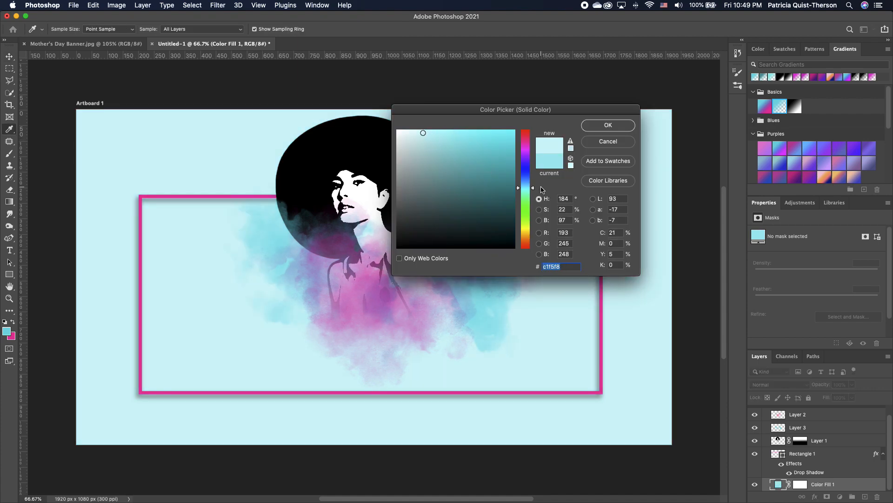
{"action": "left_click_drag", "start_coordinate": [532, 188], "coordinate": [532, 190]}
{"action": "key", "text": "Return"}
Target the Color Fill 1 layer mask and make a rectangular marquee selection along the pink frame
{"action": "left_click", "coordinate": [800, 484]}
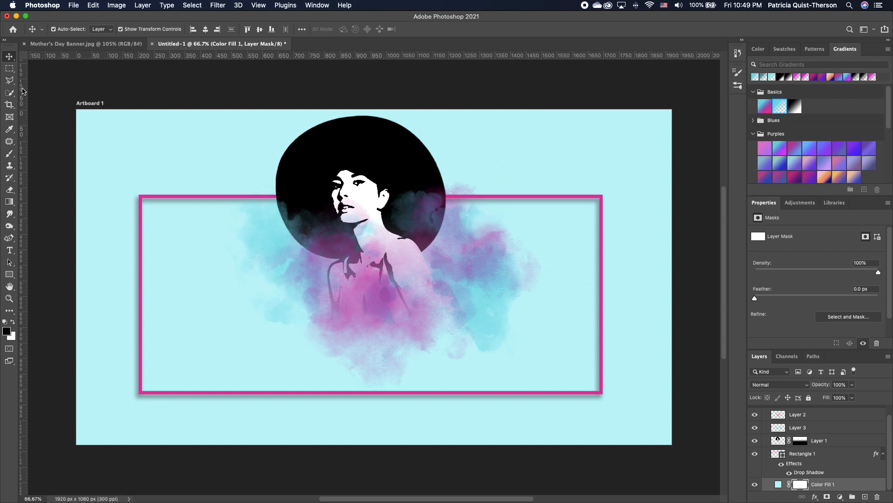
{"action": "left_click", "coordinate": [12, 71]}
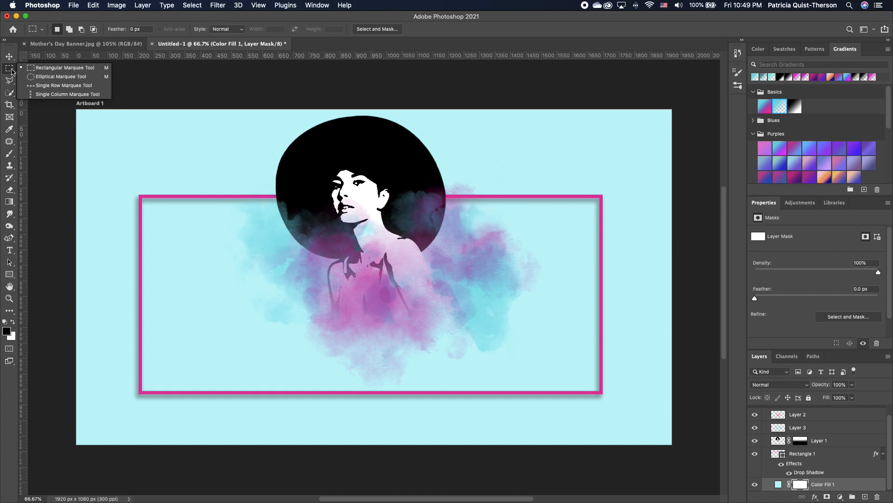
{"action": "left_click", "coordinate": [65, 68]}
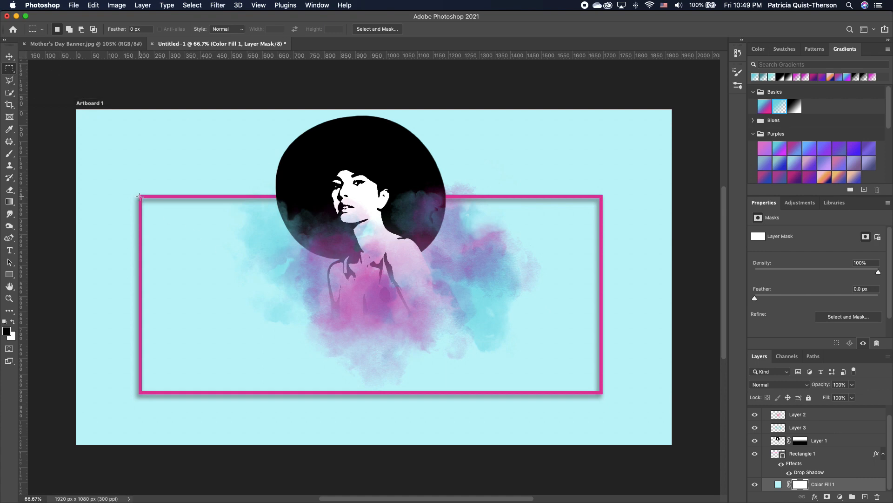
{"action": "left_click_drag", "start_coordinate": [140, 196], "coordinate": [601, 392]}
Paint black inside the selection on the Color Fill 1 mask with a 500 px Soft Round brush, and clear the selection
{"action": "left_click", "coordinate": [10, 153]}
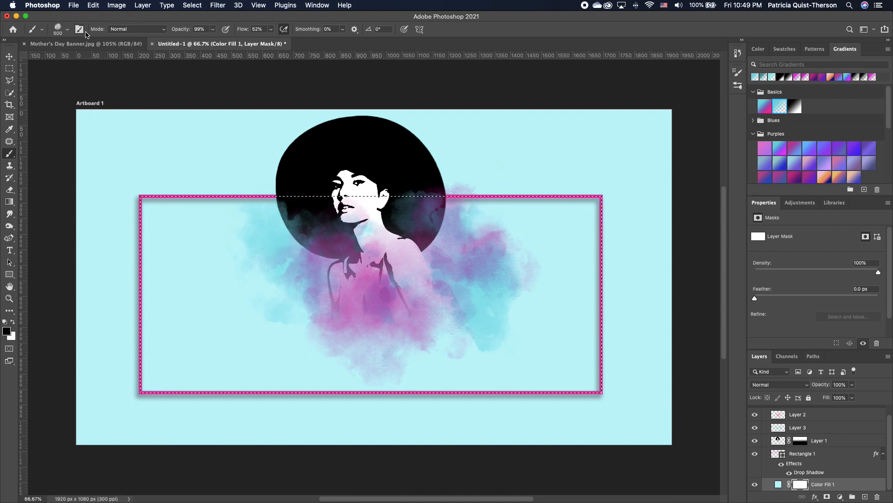
{"action": "left_click", "coordinate": [67, 32]}
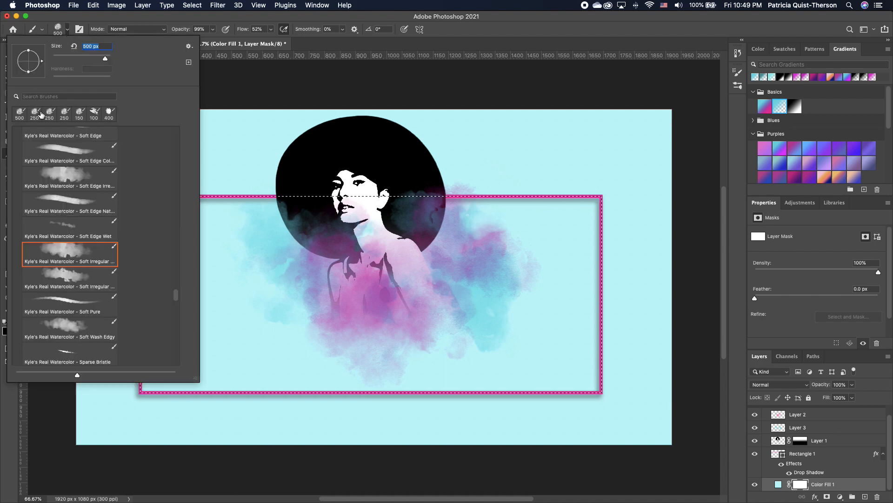
{"action": "key", "text": "Escape"}
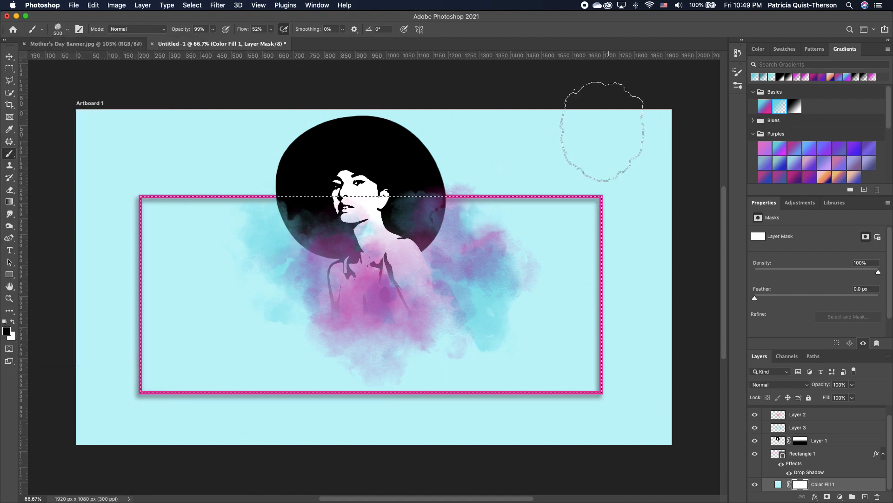
{"action": "right_click", "coordinate": [509, 223]}
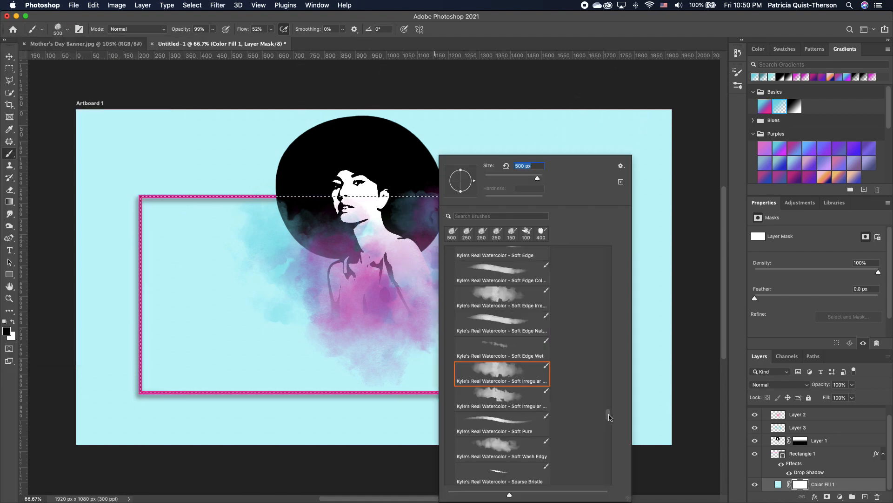
{"action": "left_click_drag", "start_coordinate": [610, 416], "coordinate": [615, 254]}
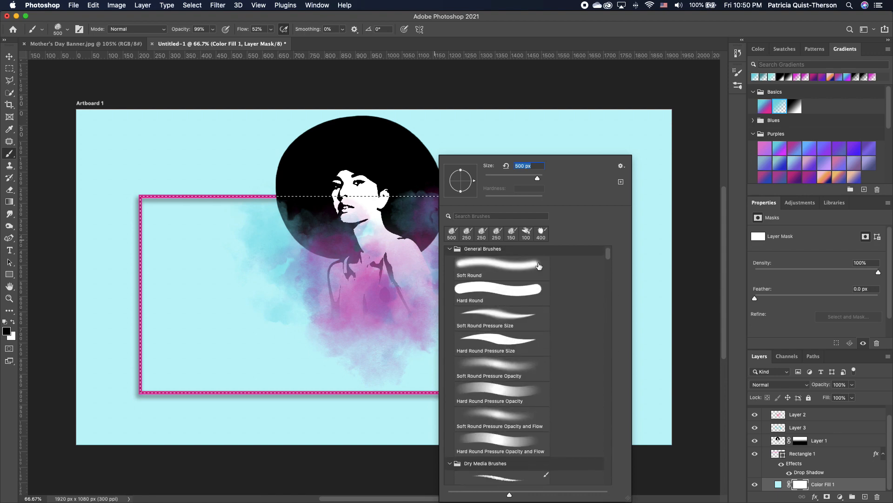
{"action": "left_click", "coordinate": [515, 267]}
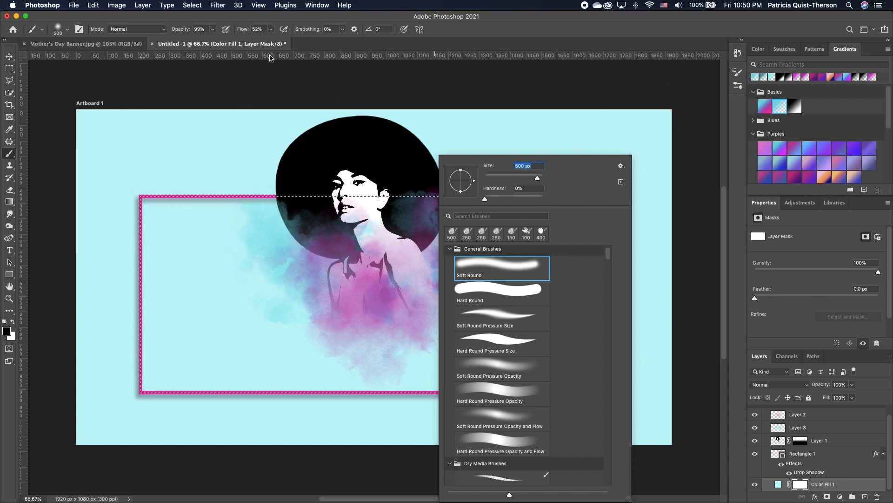
{"action": "left_click", "coordinate": [256, 22]}
{"action": "mouse_move", "coordinate": [256, 224]}
{"action": "left_mouse_down"}
{"action": "mouse_move", "coordinate": [203, 218]}
{"action": "mouse_move", "coordinate": [428, 274]}
{"action": "mouse_move", "coordinate": [343, 349]}
{"action": "mouse_move", "coordinate": [558, 383]}
{"action": "mouse_move", "coordinate": [560, 266]}
{"action": "mouse_move", "coordinate": [407, 201]}
{"action": "mouse_move", "coordinate": [94, 243]}
{"action": "mouse_move", "coordinate": [140, 384]}
{"action": "mouse_move", "coordinate": [572, 273]}
{"action": "mouse_move", "coordinate": [392, 254]}
{"action": "mouse_move", "coordinate": [513, 366]}
{"action": "mouse_move", "coordinate": [166, 190]}
{"action": "mouse_move", "coordinate": [232, 200]}
{"action": "left_mouse_up"}
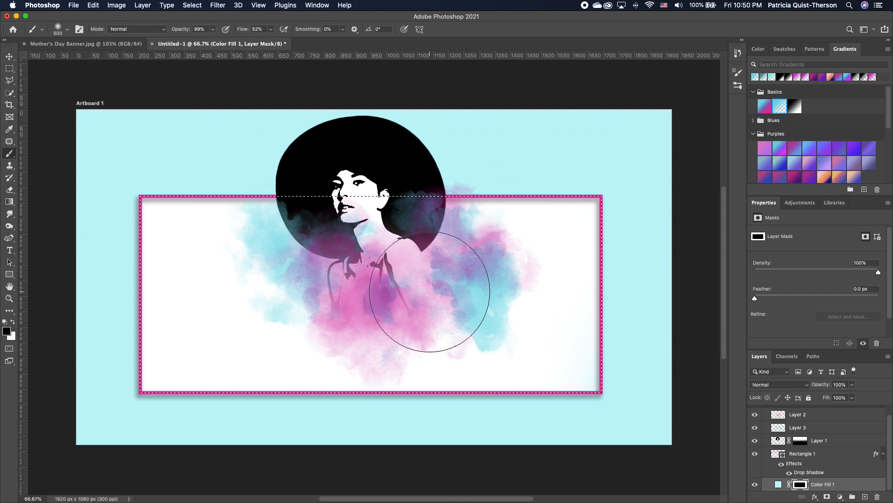
{"action": "key", "text": "super+d"}
Place Daisy Blue.png and Daisy.png from the Finder folder into the banner at their default placement size
{"action": "key", "text": "super+Tab"}
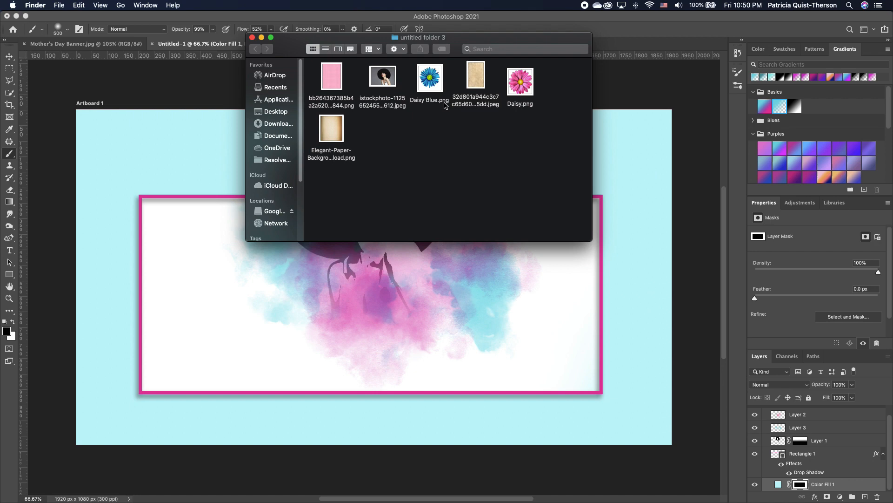
{"action": "left_click", "coordinate": [431, 82]}
{"action": "left_click", "coordinate": [526, 91], "text": "super"}
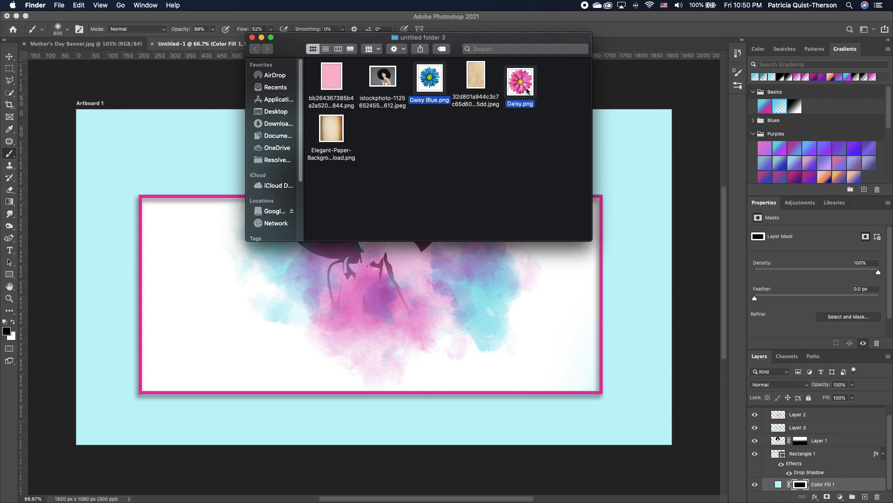
{"action": "left_click_drag", "start_coordinate": [526, 92], "coordinate": [381, 333]}
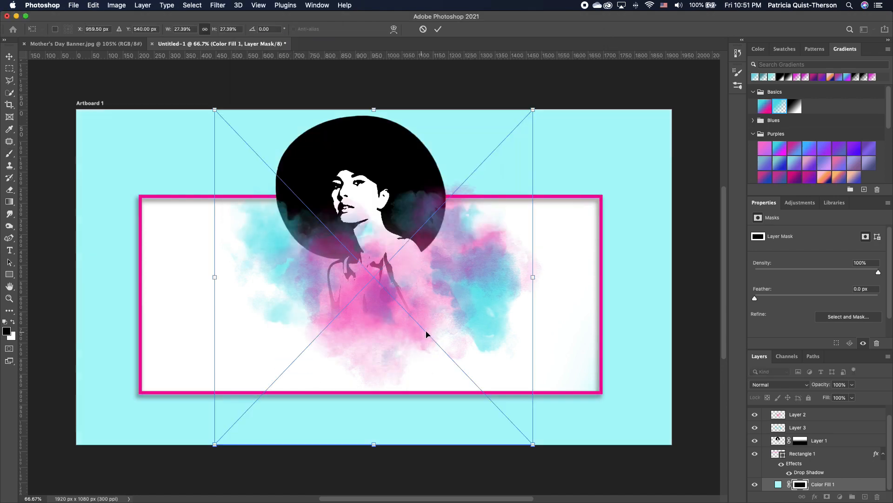
{"action": "key", "text": "Return"}
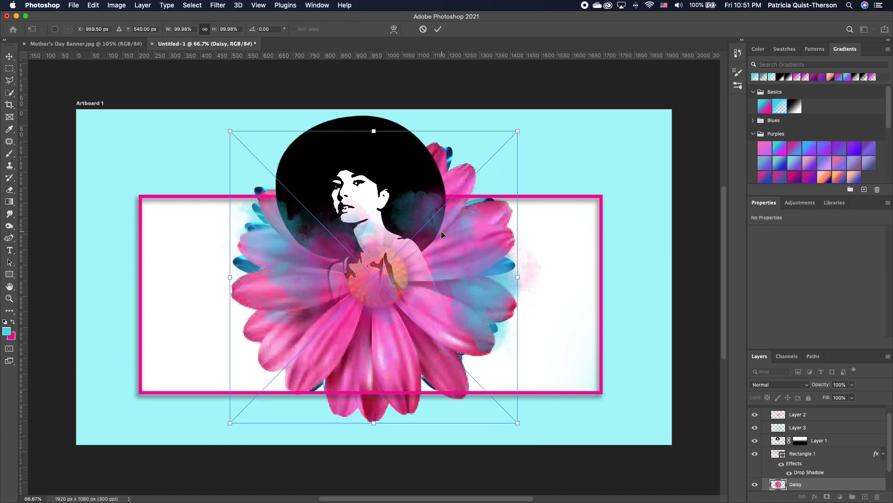
{"action": "key", "text": "Return"}
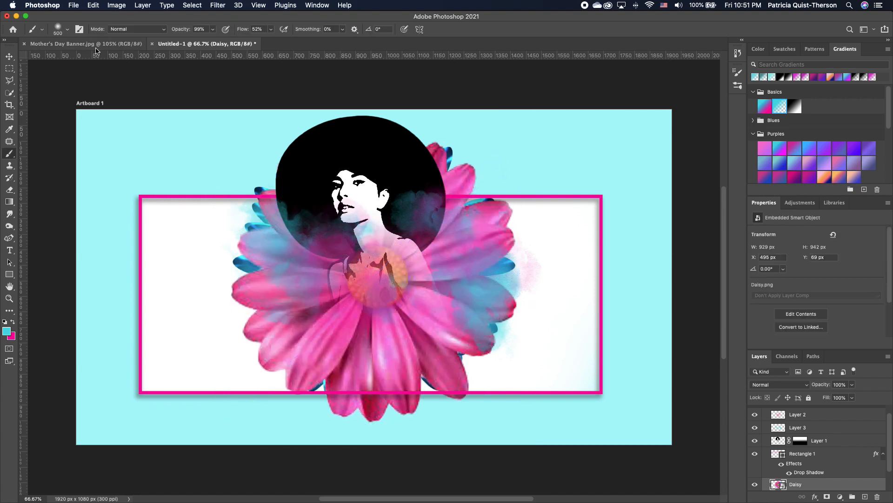
Scale the pink daisy down to about 256 x 260 px and position it over the frame's upper-left corner
{"action": "left_click", "coordinate": [9, 57]}
{"action": "left_click_drag", "start_coordinate": [360, 411], "coordinate": [194, 367]}
{"action": "left_click_drag", "start_coordinate": [351, 87], "coordinate": [143, 299]}
{"action": "left_click_drag", "start_coordinate": [102, 323], "coordinate": [147, 180]}
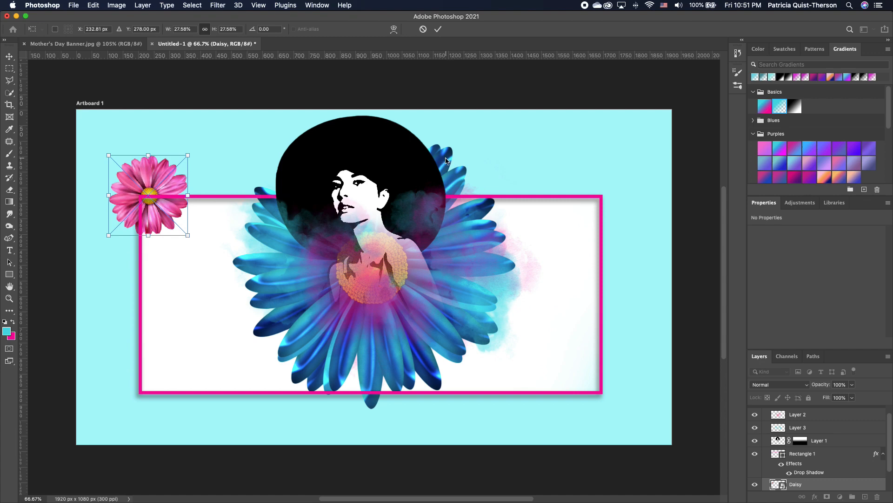
{"action": "key", "text": "Return"}
Scale the blue daisy down to about 152 x 153 px and position it just below the pink daisy on the frame
{"action": "left_click", "coordinate": [347, 378]}
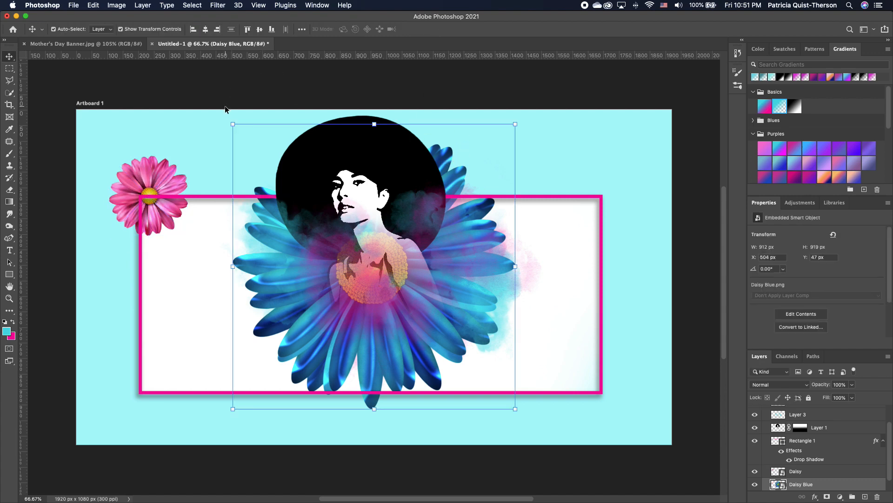
{"action": "left_click_drag", "start_coordinate": [234, 126], "coordinate": [166, 254]}
{"action": "left_click_drag", "start_coordinate": [190, 218], "coordinate": [173, 235]}
{"action": "left_click_drag", "start_coordinate": [158, 268], "coordinate": [151, 253]}
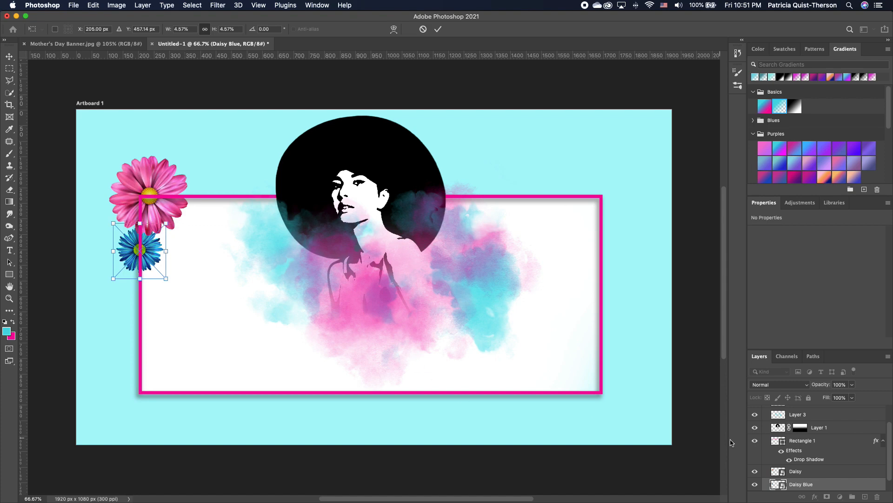
Move the Daisy and Daisy Blue layers together above Rectangle 1 so the flowers cover the frame
{"action": "left_click", "coordinate": [823, 473], "text": "shift"}
{"action": "left_click_drag", "start_coordinate": [824, 473], "coordinate": [824, 440]}
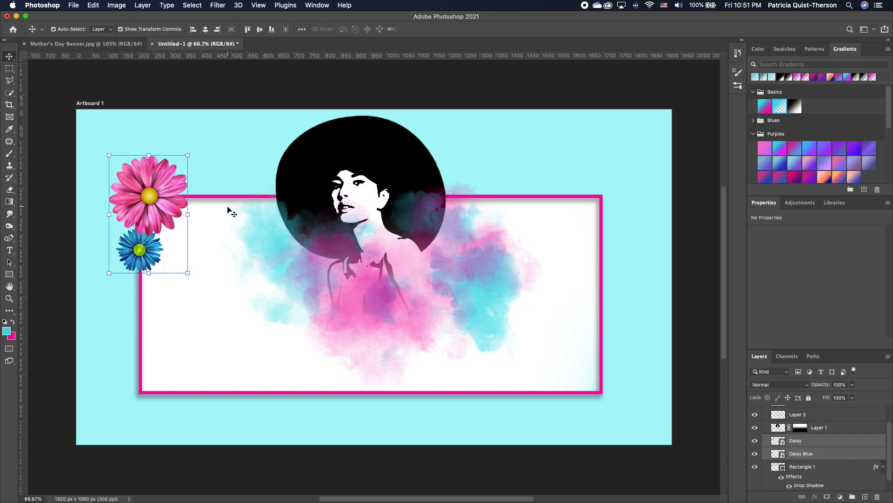
{"action": "left_click", "coordinate": [230, 171]}
{"action": "left_click", "coordinate": [162, 180]}
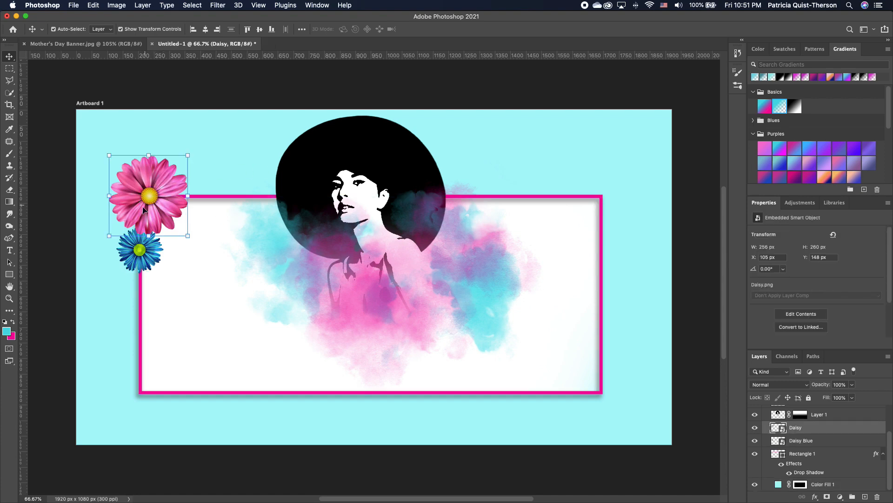
{"action": "key", "text": "super+t"}
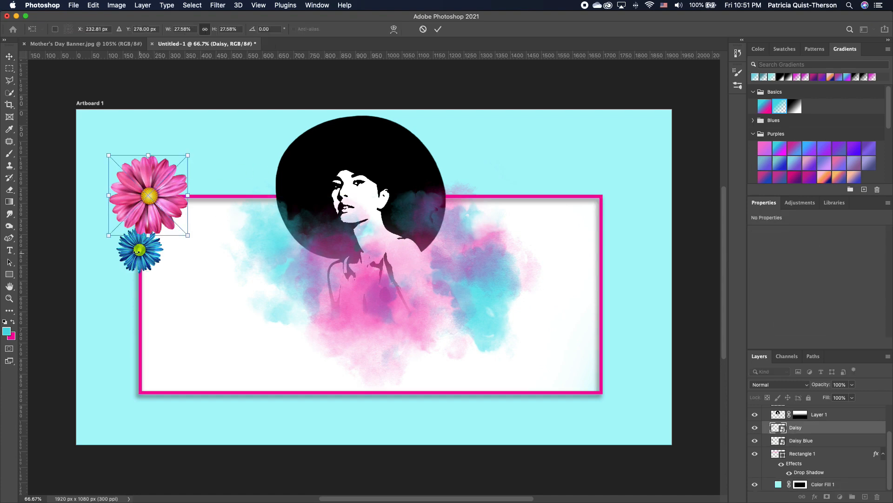
{"action": "key", "text": "Return"}
Place the Daisy Blue layer above Daisy and shift the blue flower up to overlap the pink one
{"action": "left_click", "coordinate": [137, 251]}
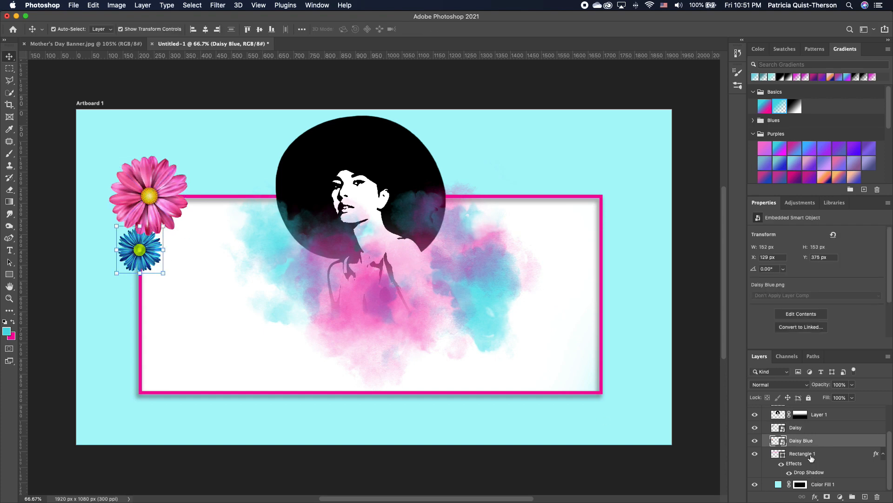
{"action": "left_click", "coordinate": [811, 455]}
{"action": "left_click", "coordinate": [823, 432]}
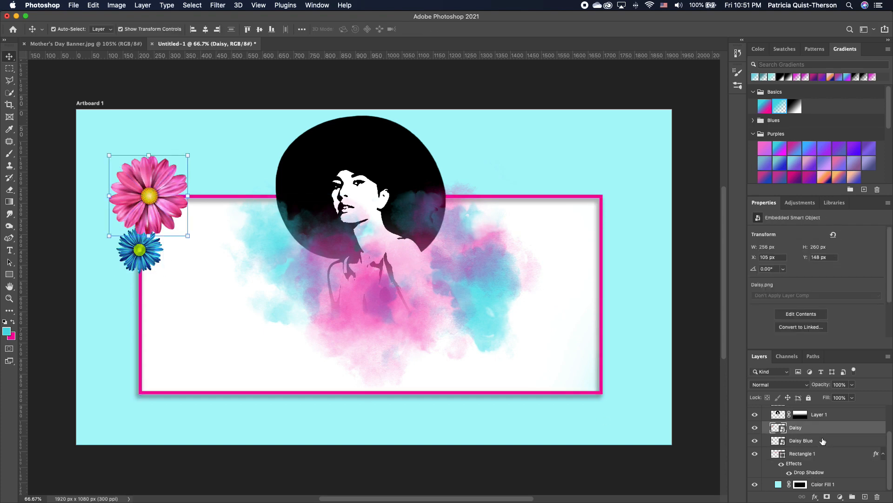
{"action": "left_click_drag", "start_coordinate": [823, 441], "coordinate": [831, 423]}
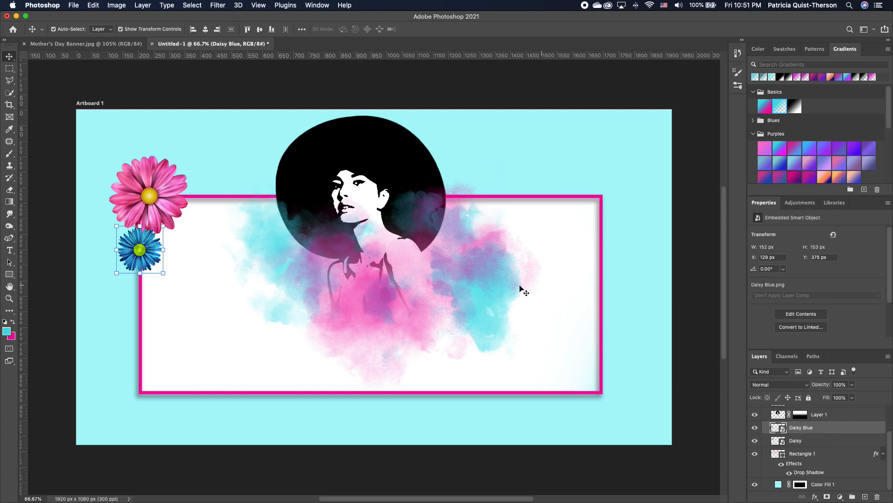
{"action": "left_click_drag", "start_coordinate": [146, 255], "coordinate": [146, 245]}
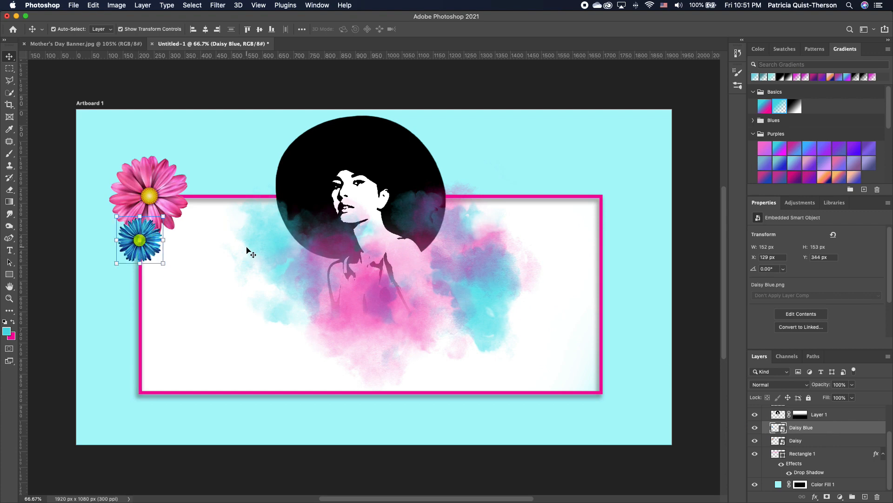
Duplicate the pink daisy and position the copy over the frame's lower-right corner
{"action": "left_click", "coordinate": [162, 186]}
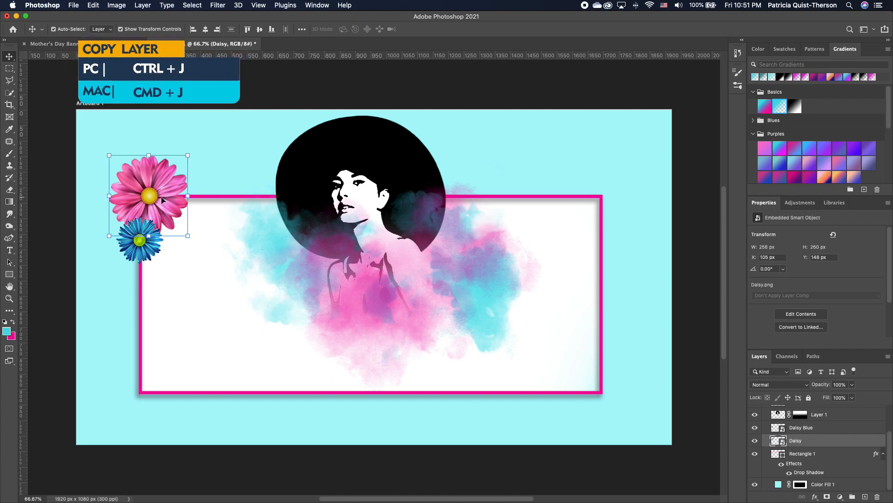
{"action": "key", "text": "super+j"}
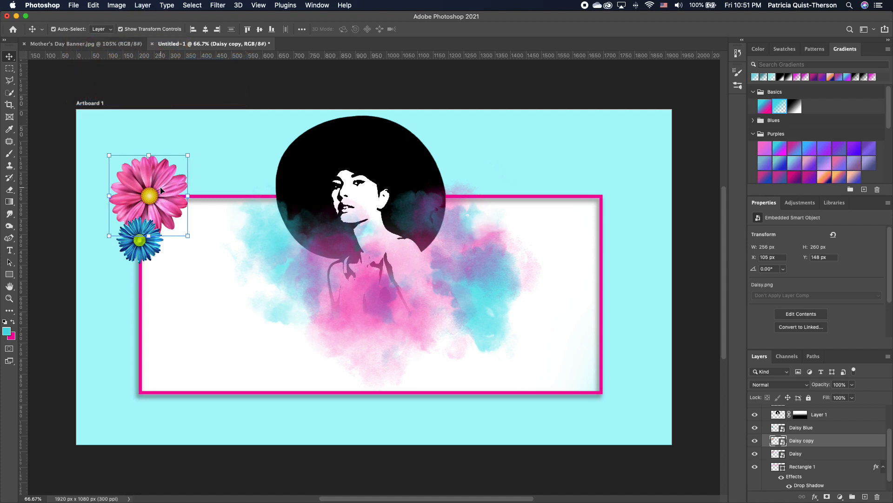
{"action": "left_click_drag", "start_coordinate": [160, 186], "coordinate": [604, 378]}
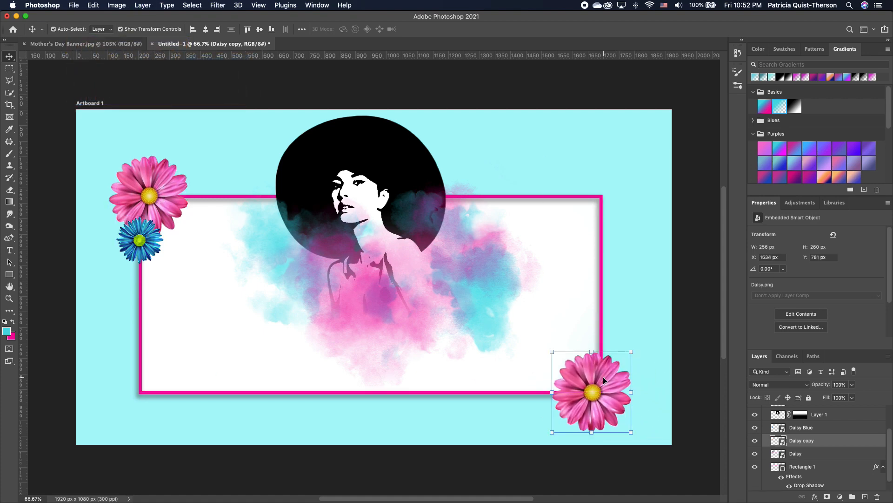
Duplicate the blue daisy and position the copy overlapping the upper edge of the lower-right pink daisy
{"action": "left_click", "coordinate": [145, 242]}
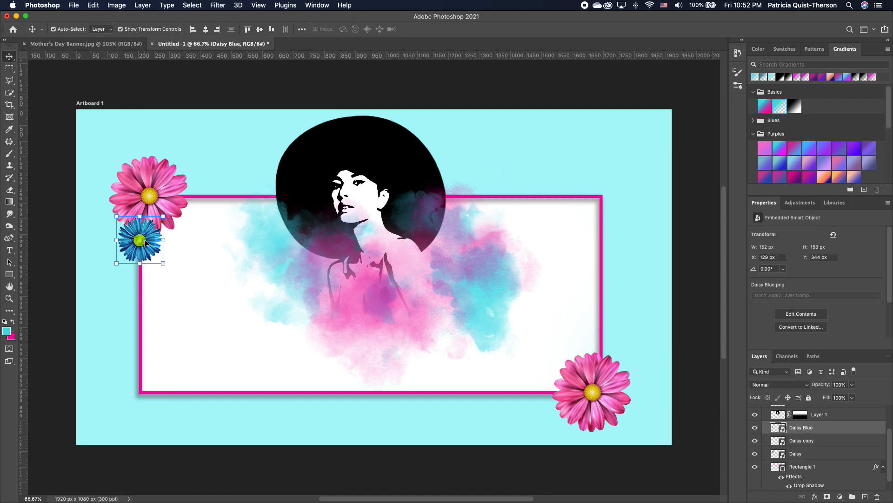
{"action": "key", "text": "super+j"}
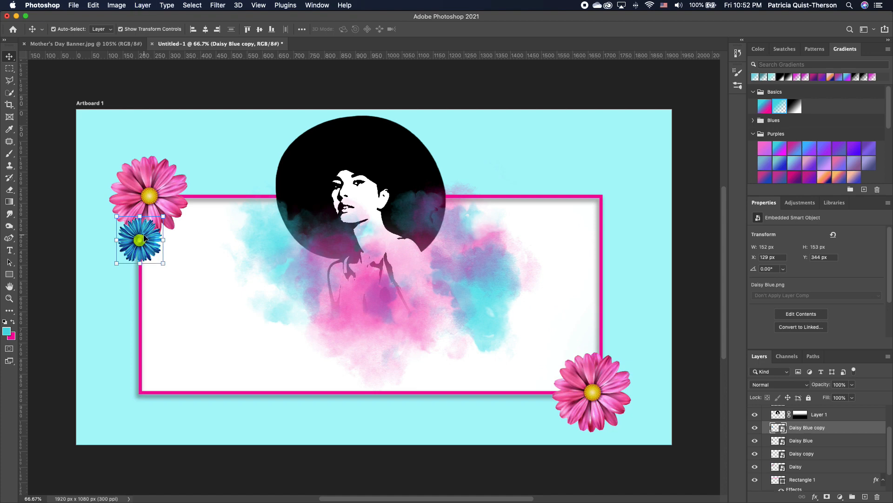
{"action": "left_click_drag", "start_coordinate": [145, 242], "coordinate": [600, 350]}
{"action": "left_click", "coordinate": [597, 416]}
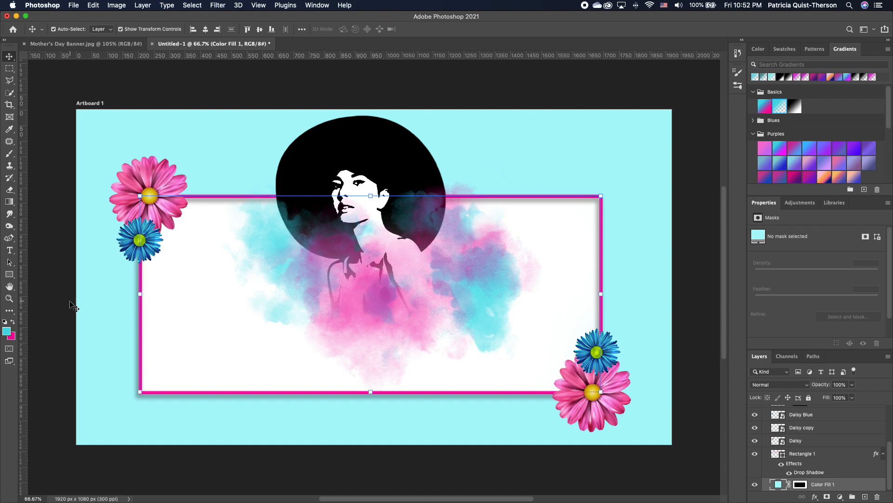
Add the pink text "Mother's" in the Bacalisties font inside the lower-left area of the frame
{"action": "left_click", "coordinate": [10, 251]}
{"action": "left_click", "coordinate": [14, 322]}
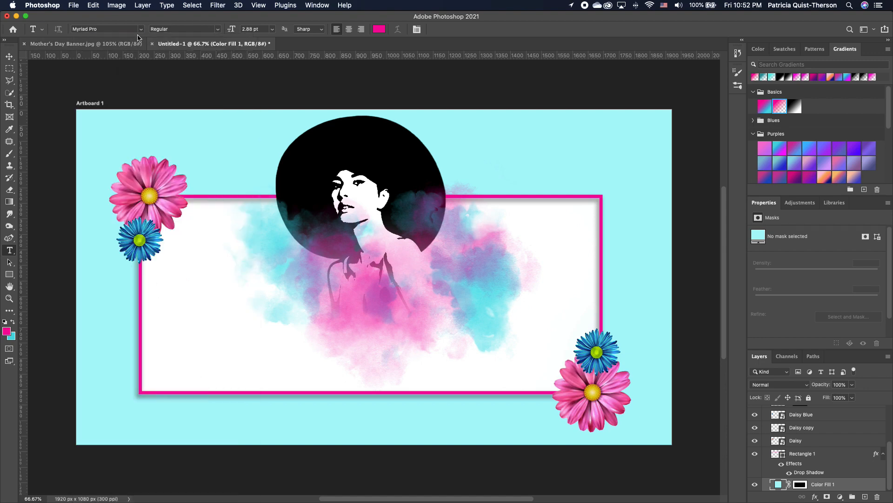
{"action": "left_click", "coordinate": [141, 29]}
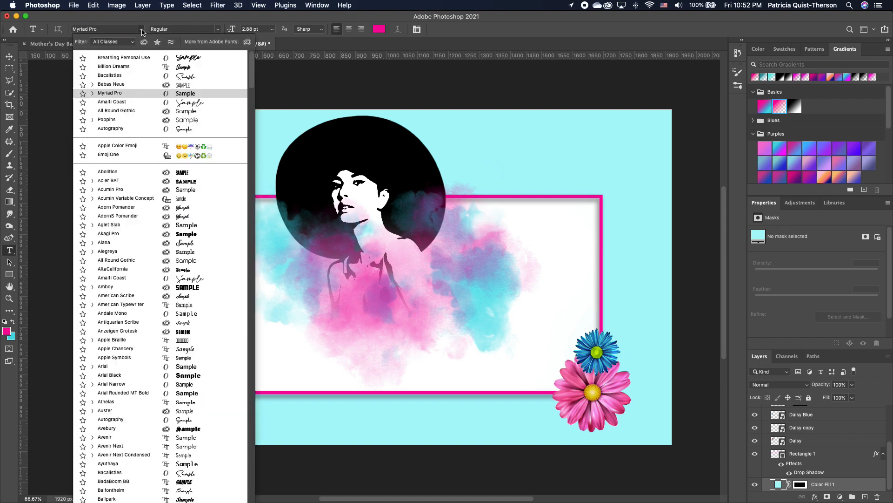
{"action": "left_click", "coordinate": [190, 76]}
{"action": "left_click", "coordinate": [179, 340]}
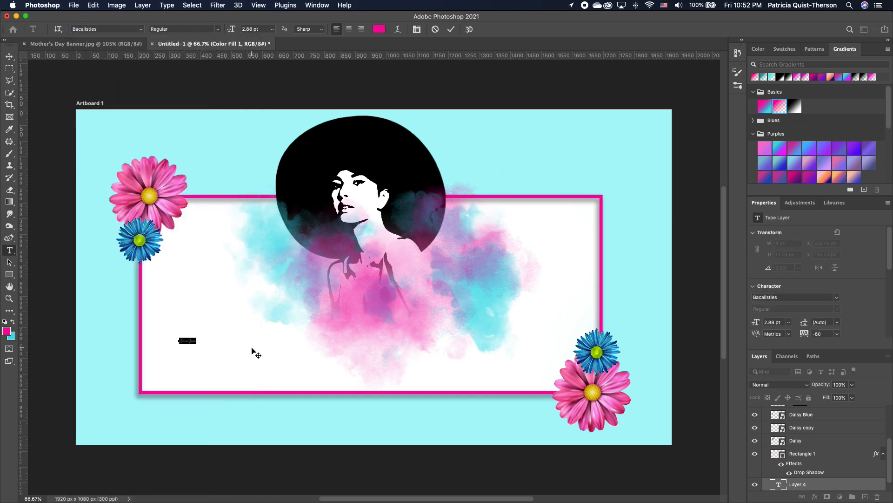
{"action": "type", "text": "Mother's"}
Enlarge the "Mother's" text to about 64 pt and position it across the left half of the frame
{"action": "left_click", "coordinate": [10, 57]}
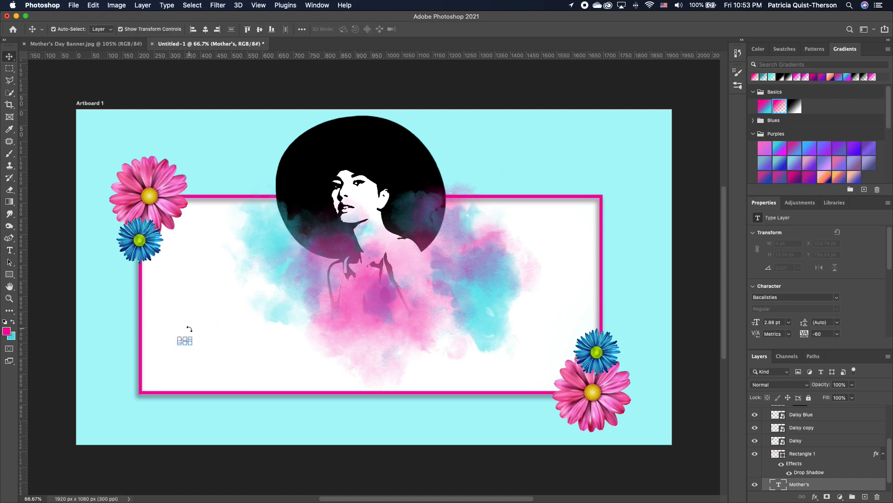
{"action": "left_click_drag", "start_coordinate": [190, 334], "coordinate": [476, 288]}
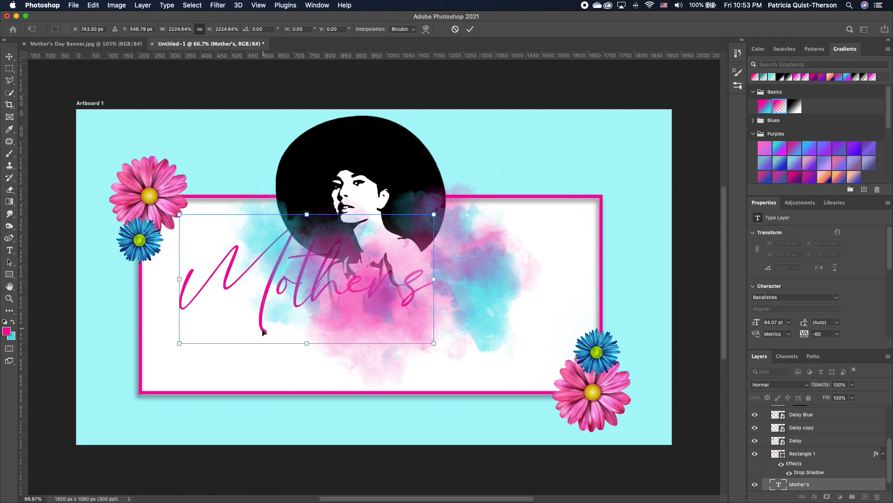
{"action": "left_click_drag", "start_coordinate": [263, 332], "coordinate": [245, 346]}
{"action": "key", "text": "Return"}
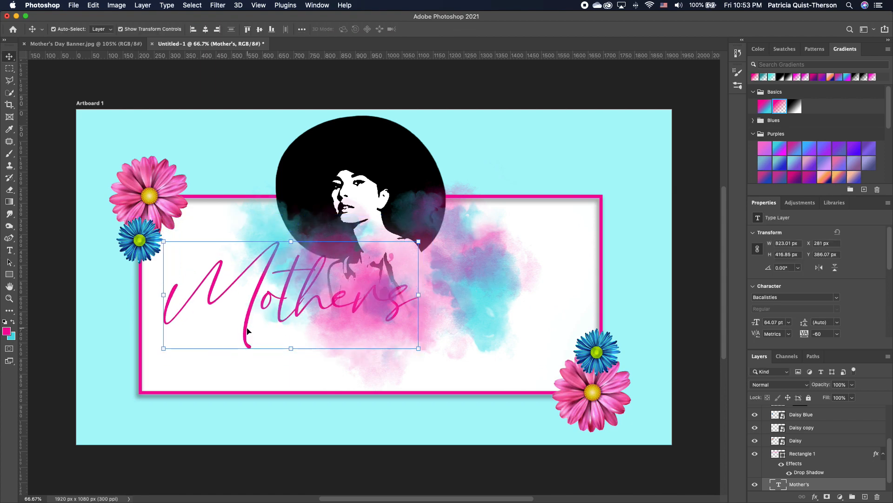
Change the "Mother's" text to the Amalfi Coast font, shrink it to about 44 pt and reposition it in the left part of the frame
{"action": "double_click", "coordinate": [245, 344]}
{"action": "left_click", "coordinate": [141, 29]}
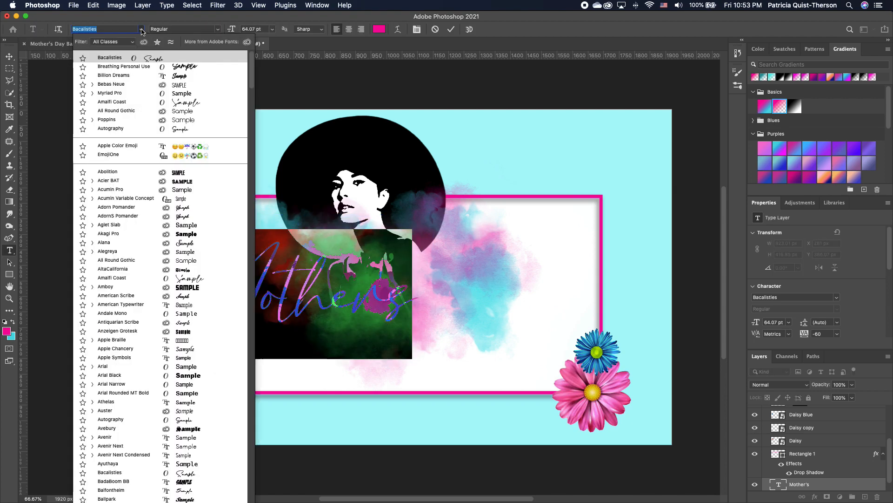
{"action": "left_click", "coordinate": [194, 102]}
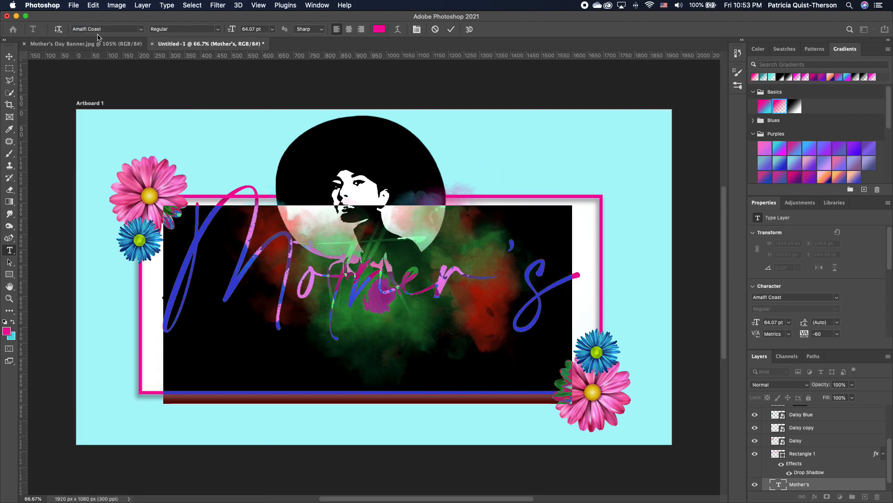
{"action": "left_click", "coordinate": [9, 56]}
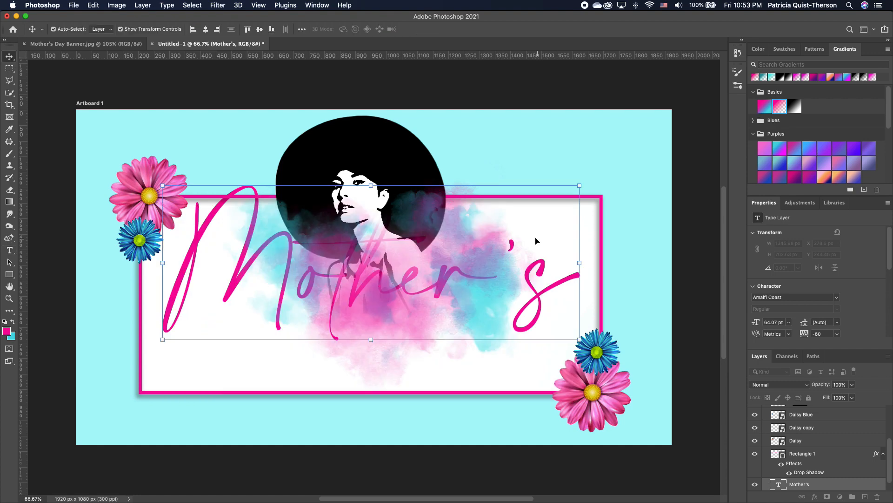
{"action": "left_click_drag", "start_coordinate": [579, 186], "coordinate": [448, 254]}
{"action": "left_click_drag", "start_coordinate": [245, 322], "coordinate": [259, 298]}
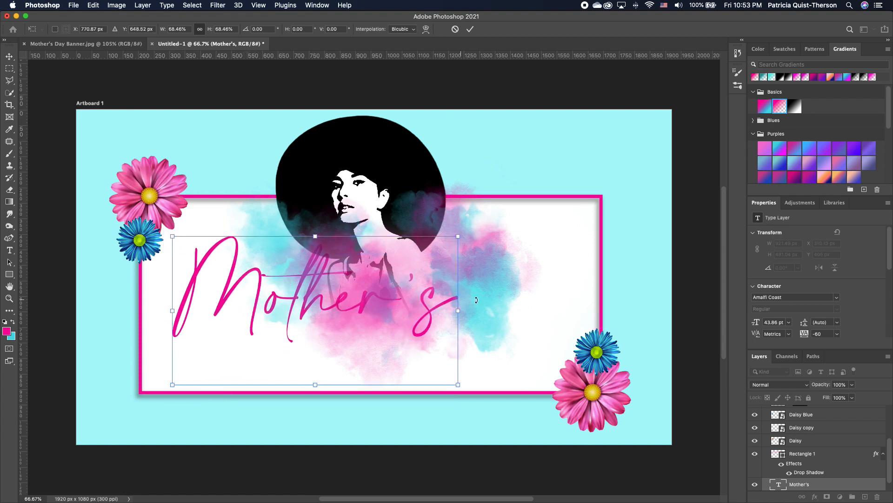
Move the "Mother's" text layer to the top of the Artboard 1 layer stack
{"action": "left_click", "coordinate": [819, 453]}
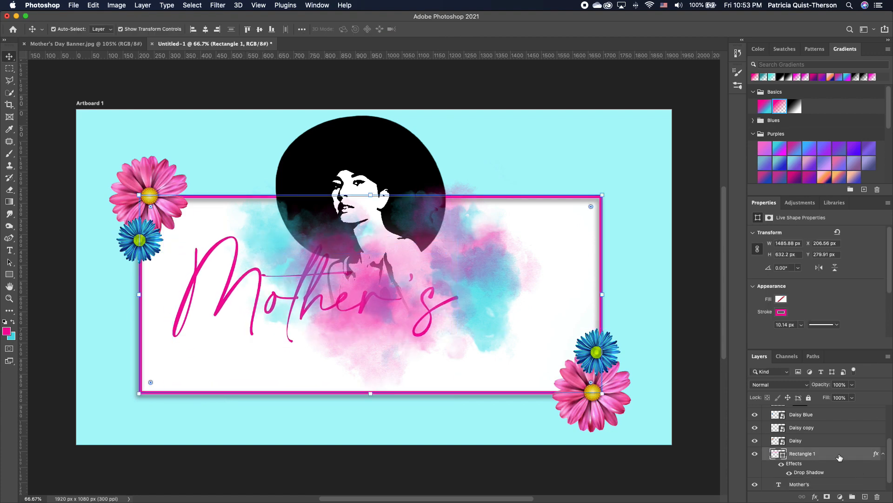
{"action": "left_click", "coordinate": [826, 484]}
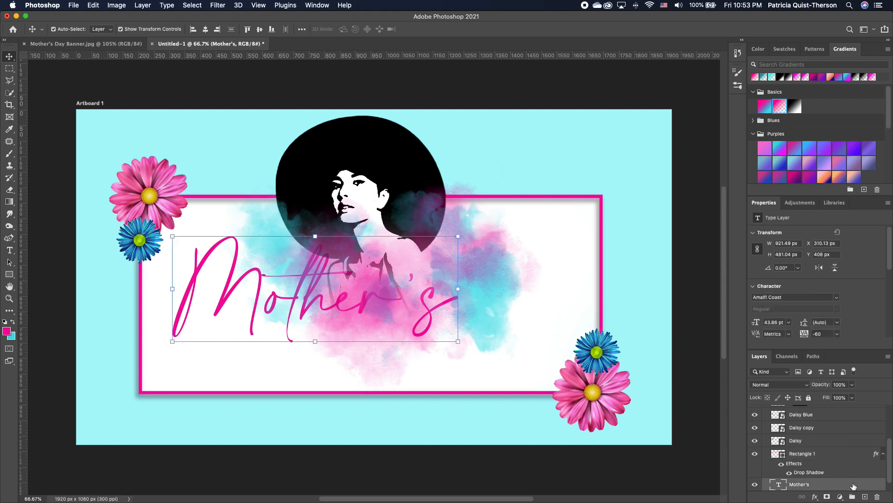
{"action": "left_click_drag", "start_coordinate": [854, 486], "coordinate": [851, 419]}
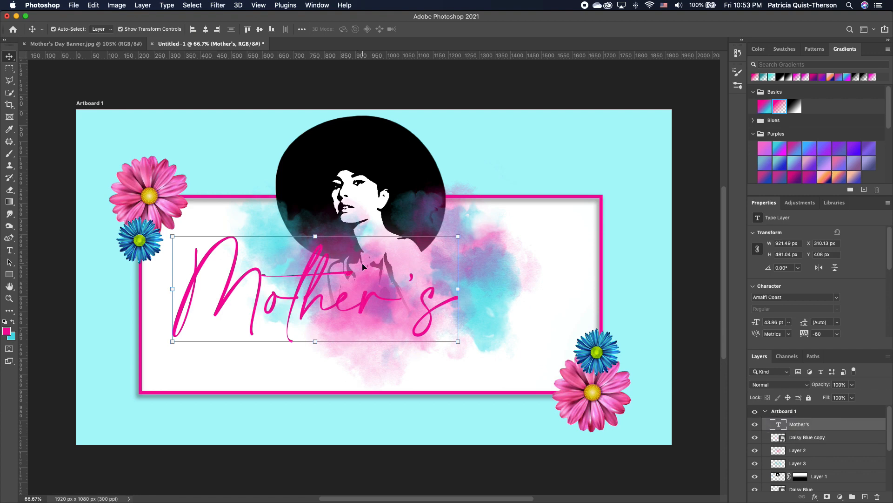
Set the capital M of "Mother's" to 55 pt and shift the whole text slightly down
{"action": "left_click", "coordinate": [9, 250]}
{"action": "left_click_drag", "start_coordinate": [259, 292], "coordinate": [173, 292]}
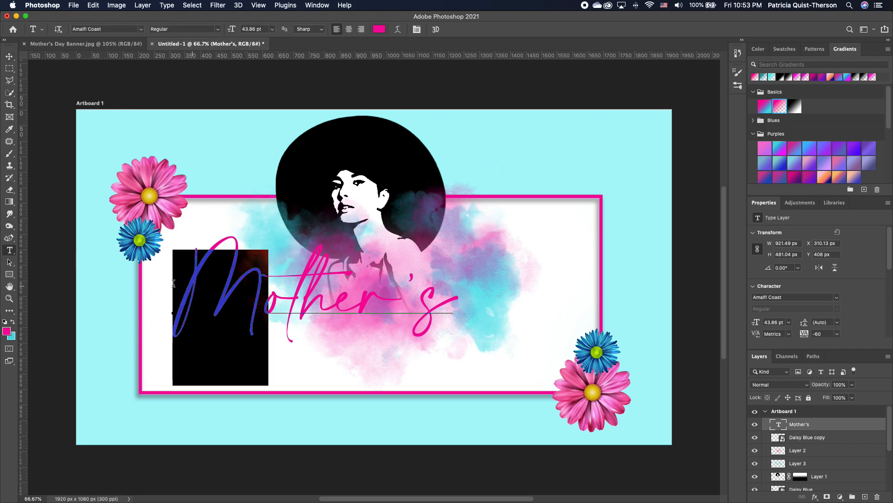
{"action": "left_click", "coordinate": [256, 29]}
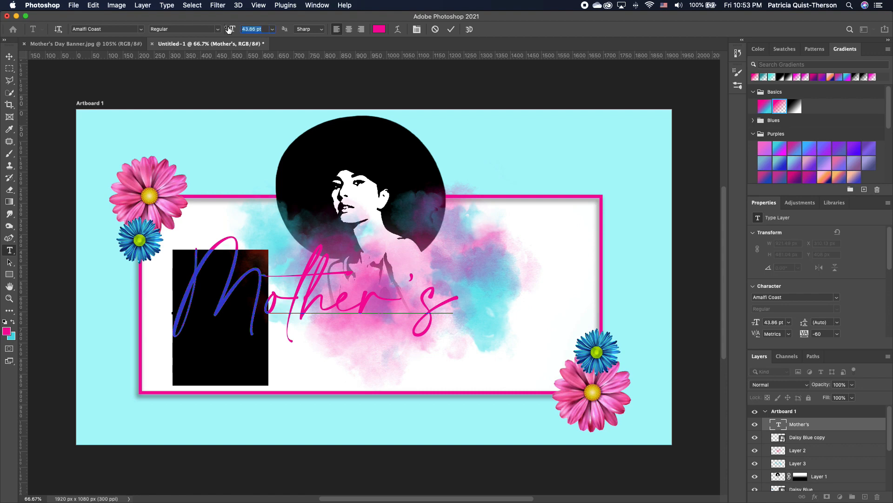
{"action": "type", "text": "55"}
{"action": "key", "text": "Return"}
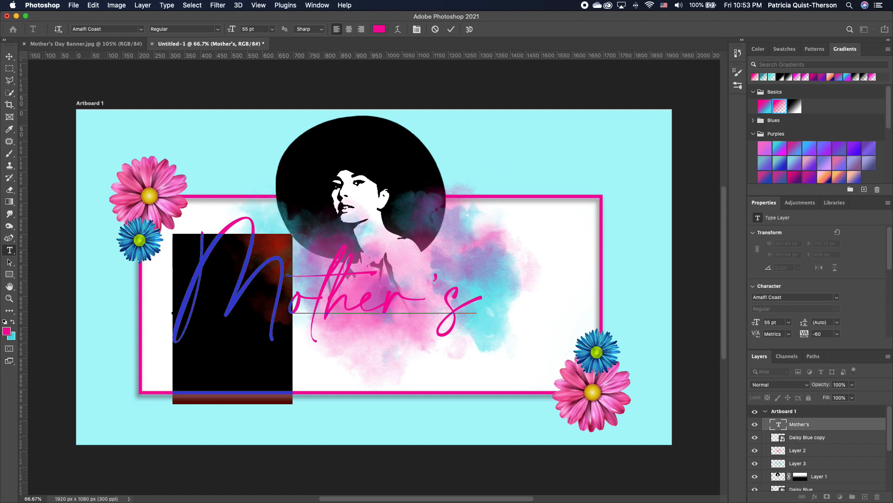
{"action": "left_click", "coordinate": [9, 55]}
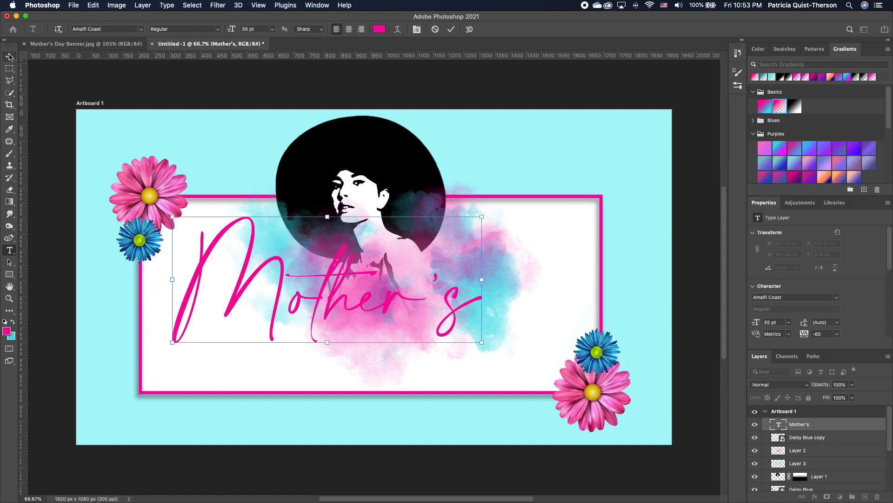
{"action": "left_click_drag", "start_coordinate": [236, 286], "coordinate": [235, 300]}
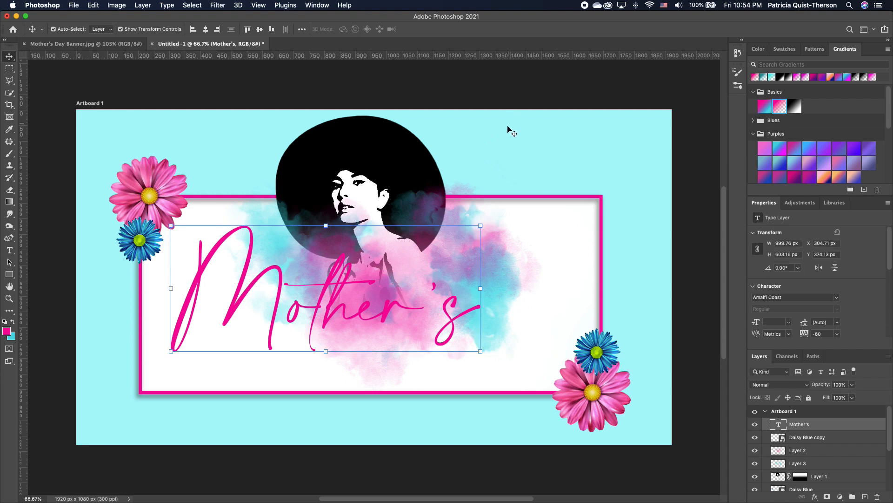
Slightly reduce the opacity of the blue watercolor cloud on Layer 3
{"action": "left_click", "coordinate": [508, 282]}
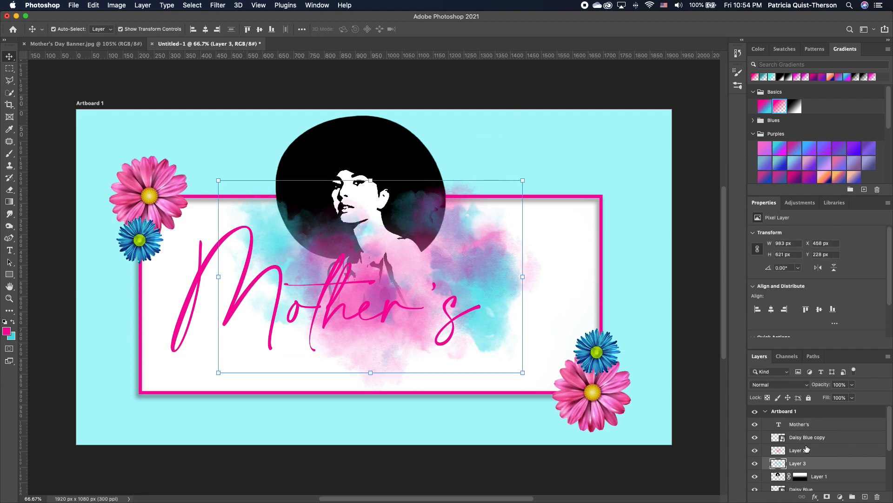
{"action": "left_click", "coordinate": [853, 385]}
{"action": "left_click_drag", "start_coordinate": [854, 397], "coordinate": [846, 400]}
{"action": "left_click", "coordinate": [578, 158]}
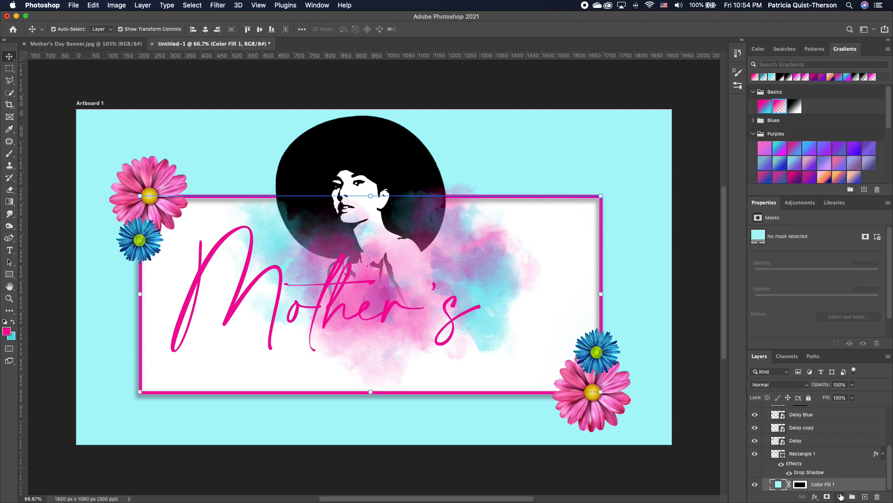
Set the opacity of the pink cloud on Layer 2 to 62% and the blue cloud on Layer 3 to 63%
{"action": "scroll", "coordinate": [818, 453], "scroll_direction": "up", "scroll_amount": 3}
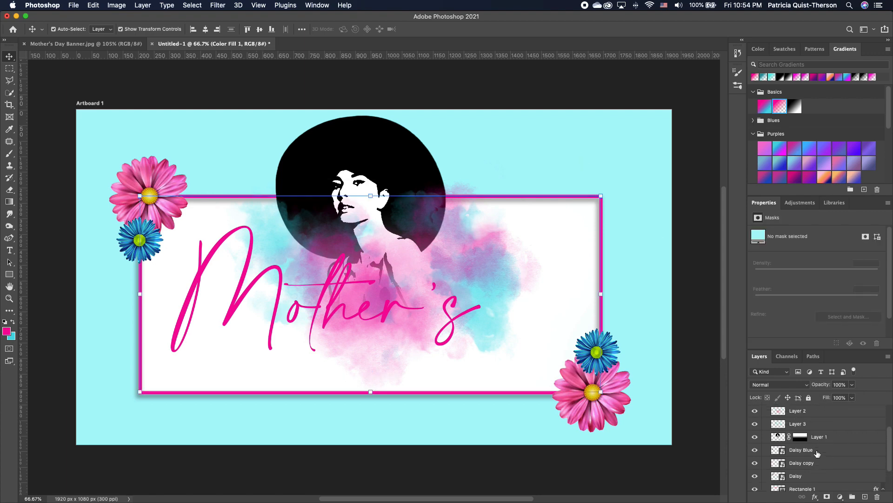
{"action": "left_click", "coordinate": [799, 411]}
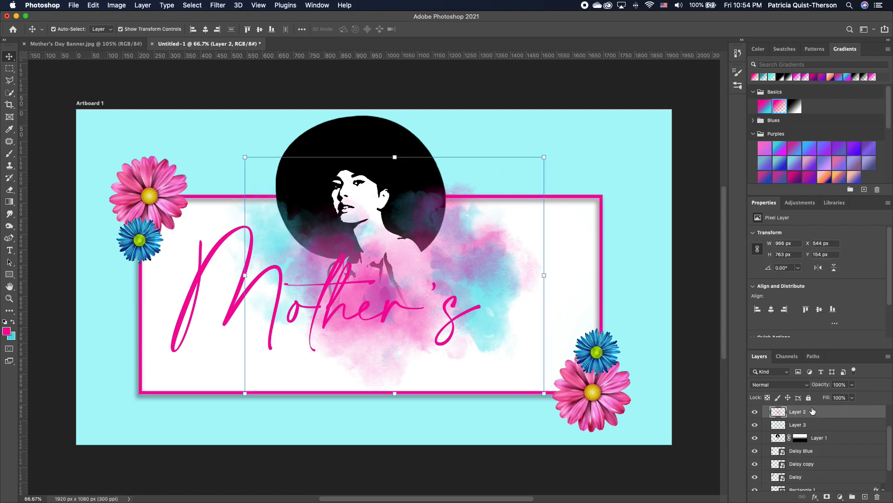
{"action": "left_click", "coordinate": [854, 385]}
{"action": "left_click_drag", "start_coordinate": [854, 396], "coordinate": [836, 398]}
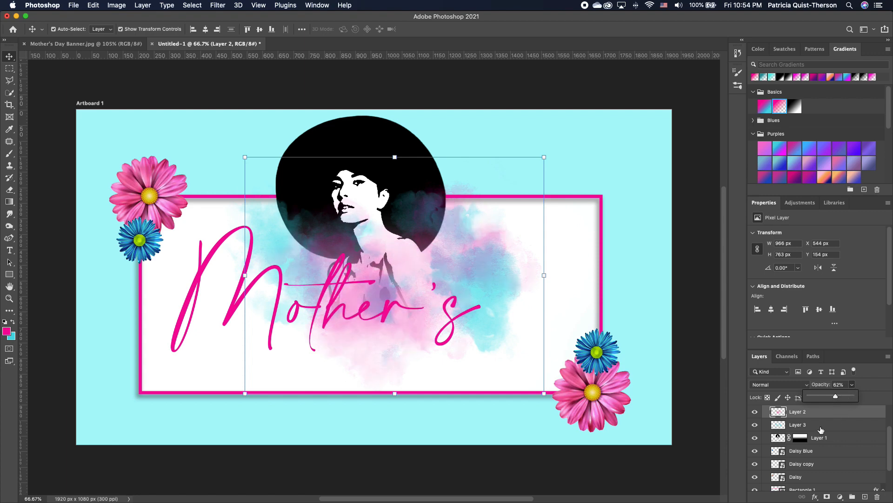
{"action": "left_click", "coordinate": [818, 426]}
{"action": "left_click", "coordinate": [853, 385]}
{"action": "left_click_drag", "start_coordinate": [854, 396], "coordinate": [846, 399]}
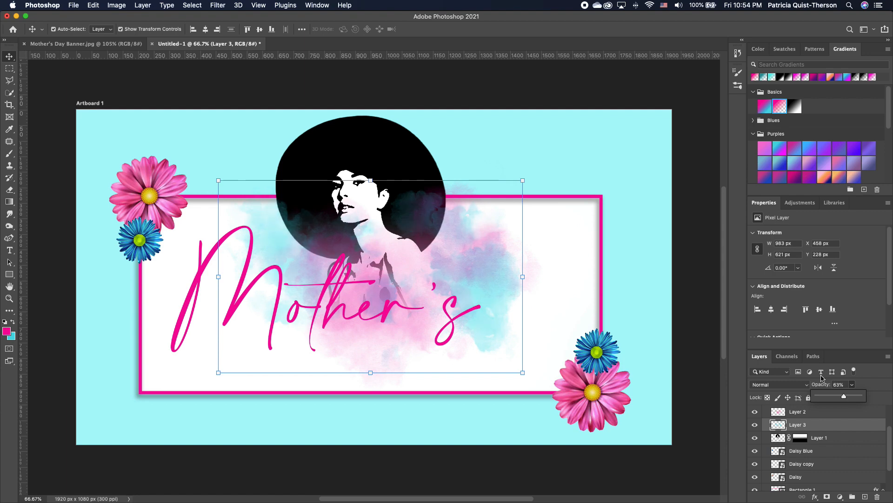
{"action": "left_click", "coordinate": [494, 140]}
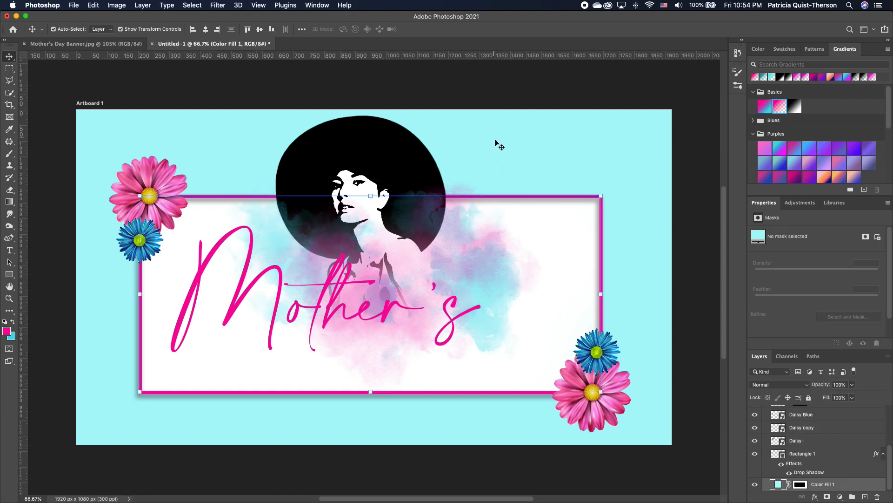
Add a drop shadow to the "Mother's" text with 86% opacity, 6 px distance and 0 px size
{"action": "left_click", "coordinate": [218, 245]}
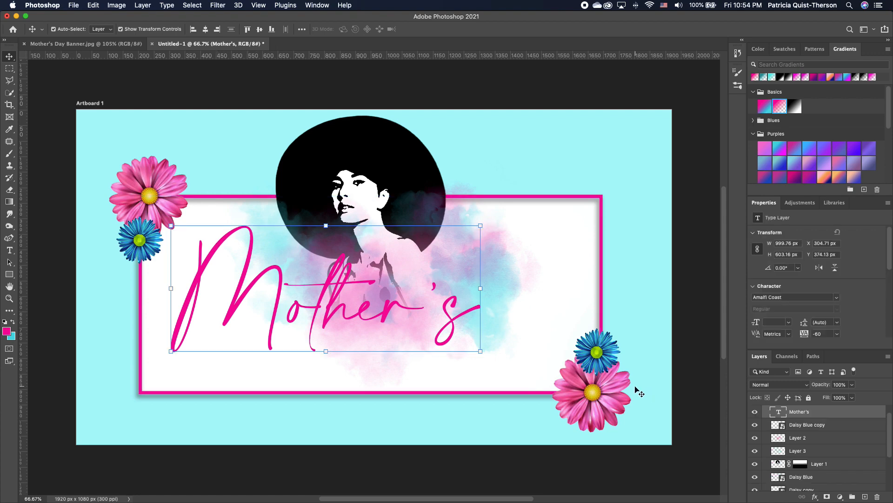
{"action": "double_click", "coordinate": [881, 413]}
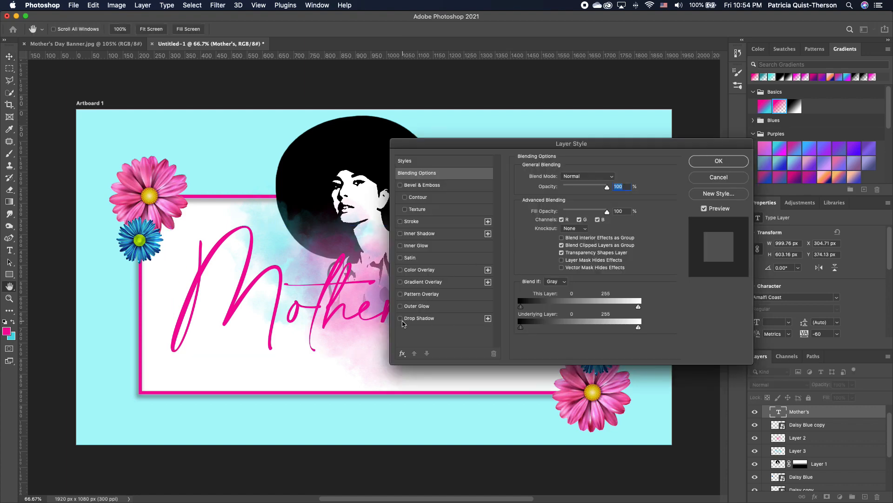
{"action": "left_click", "coordinate": [400, 318]}
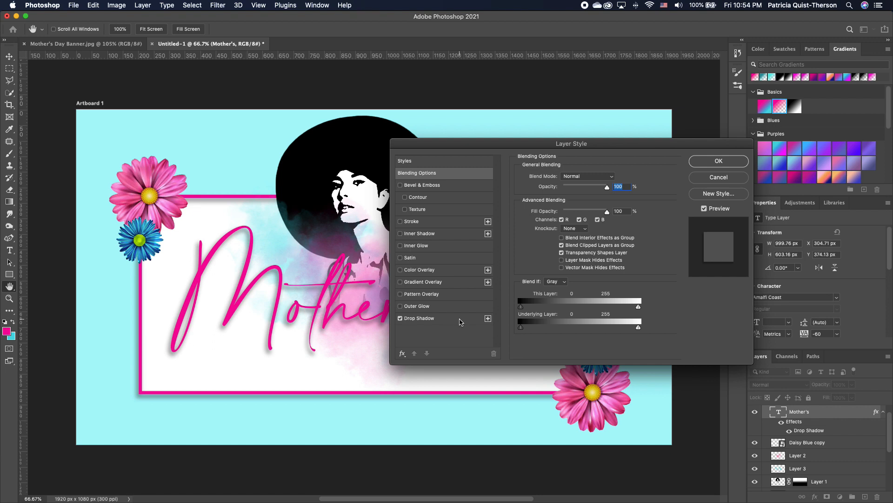
{"action": "left_click", "coordinate": [433, 318]}
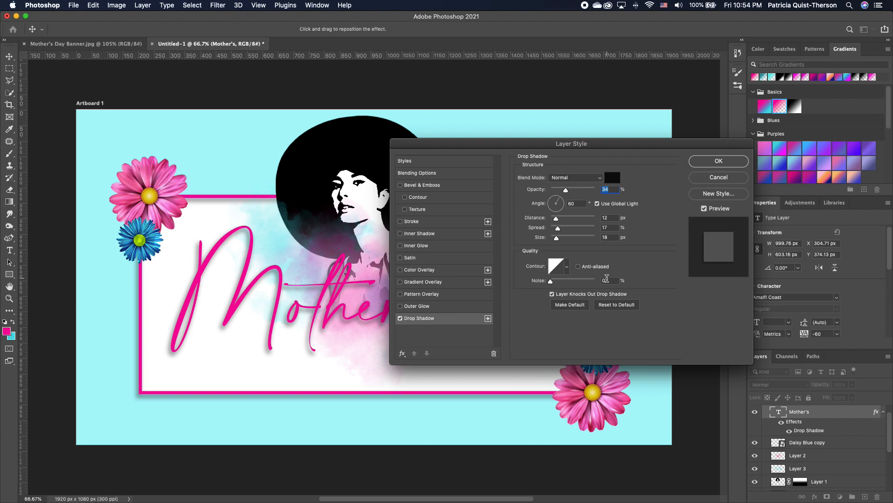
{"action": "left_click_drag", "start_coordinate": [556, 242], "coordinate": [551, 241]}
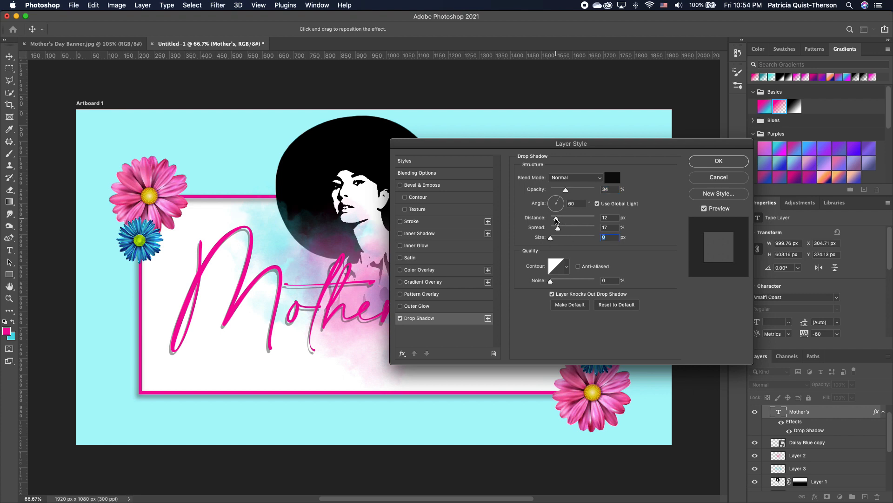
{"action": "left_click_drag", "start_coordinate": [556, 219], "coordinate": [589, 194]}
{"action": "mouse_move", "coordinate": [520, 144]}
{"action": "left_mouse_down"}
{"action": "mouse_move", "coordinate": [604, 148]}
{"action": "mouse_move", "coordinate": [561, 122]}
{"action": "mouse_move", "coordinate": [662, 195]}
{"action": "mouse_move", "coordinate": [546, 116]}
{"action": "mouse_move", "coordinate": [517, 127]}
{"action": "left_mouse_up"}
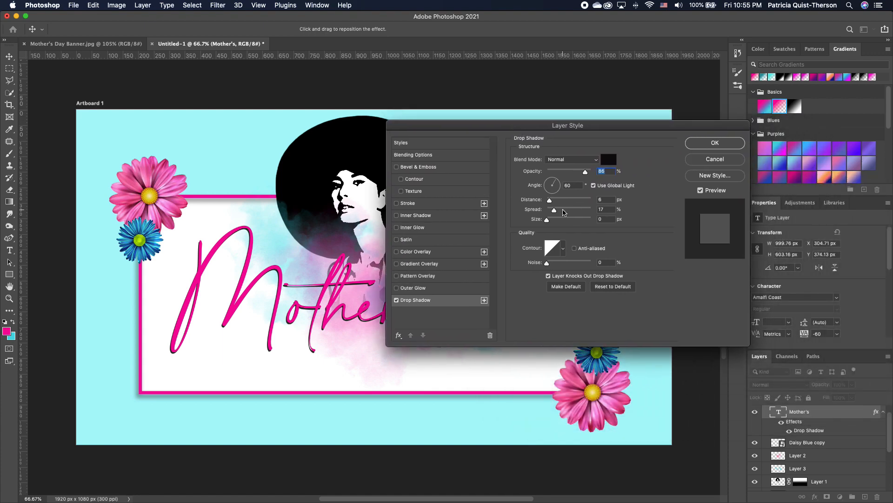
{"action": "left_click", "coordinate": [712, 144]}
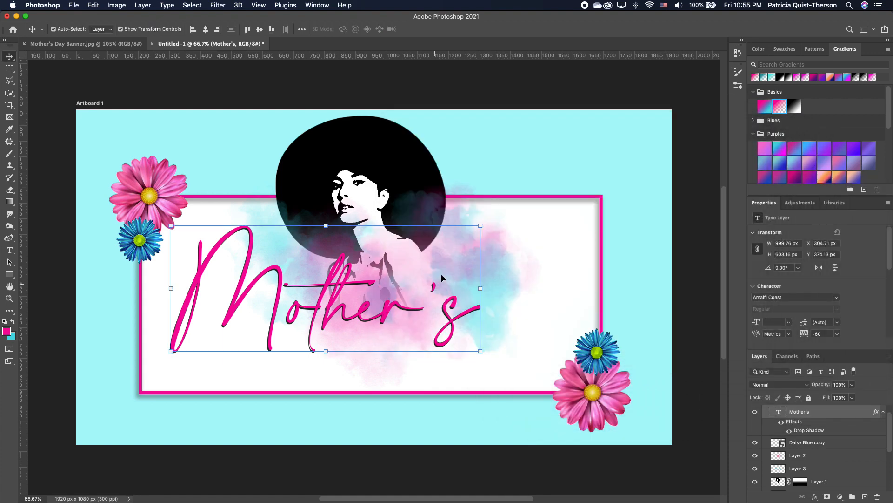
Enlarge the "Mother's" text to about 1118 px wide and position it across the middle of the frame
{"action": "left_click_drag", "start_coordinate": [481, 226], "coordinate": [522, 215]}
{"action": "left_click_drag", "start_coordinate": [378, 307], "coordinate": [392, 316]}
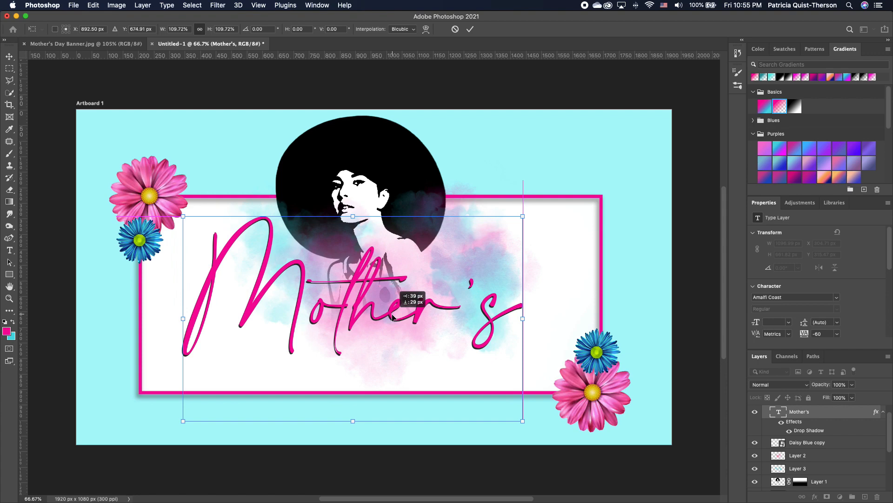
{"action": "left_click_drag", "start_coordinate": [392, 317], "coordinate": [388, 325]}
{"action": "left_click_drag", "start_coordinate": [523, 226], "coordinate": [529, 222]}
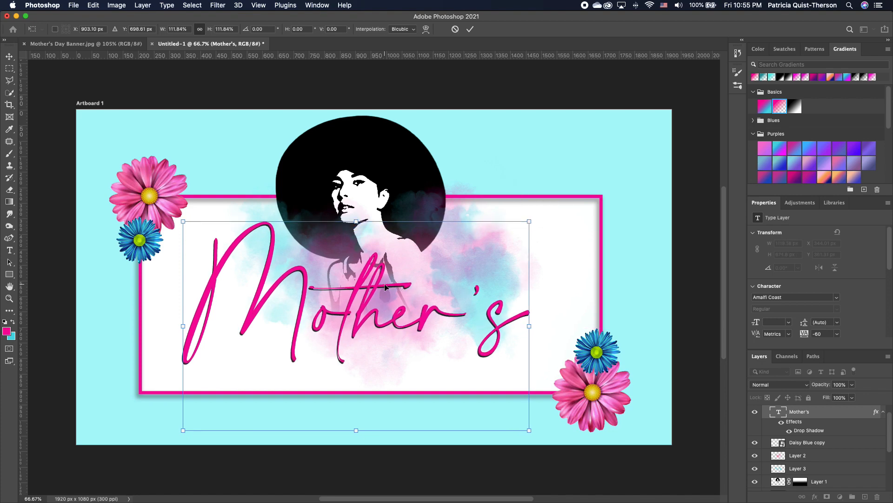
Set the foreground color to the dark gray 3a3237 for new text
{"action": "left_click", "coordinate": [10, 250]}
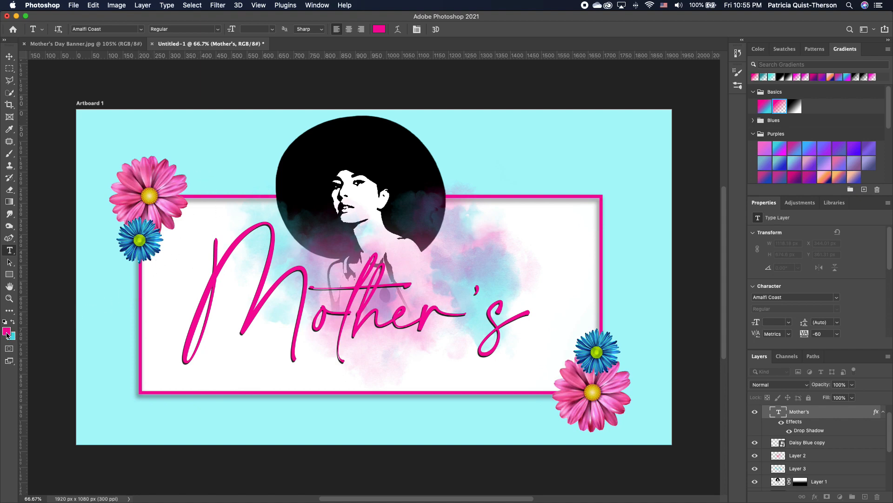
{"action": "left_click", "coordinate": [7, 331]}
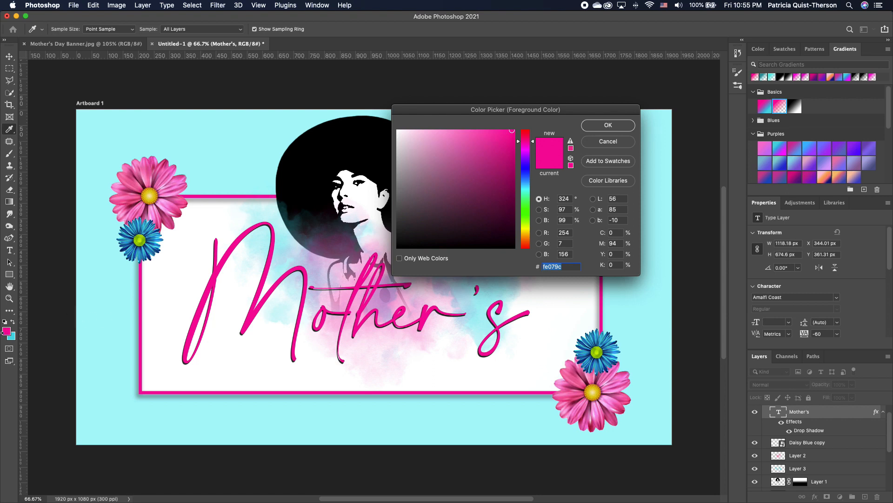
{"action": "left_click", "coordinate": [413, 221]}
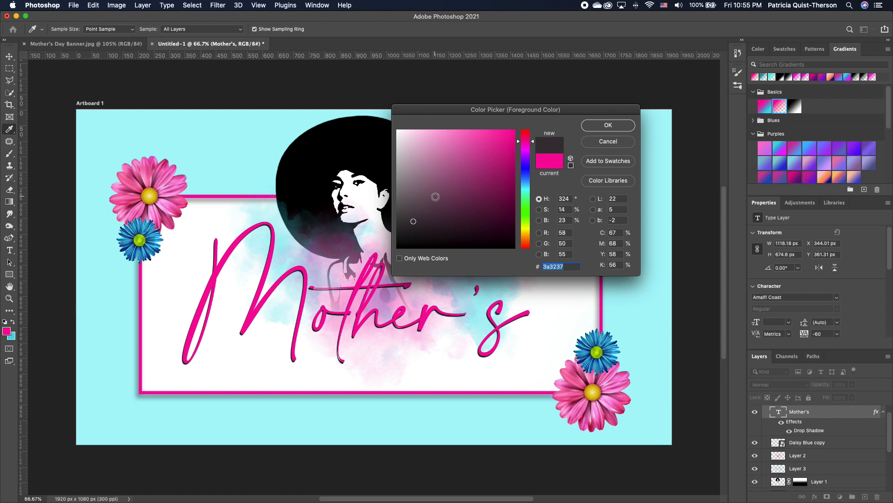
{"action": "left_click", "coordinate": [610, 126]}
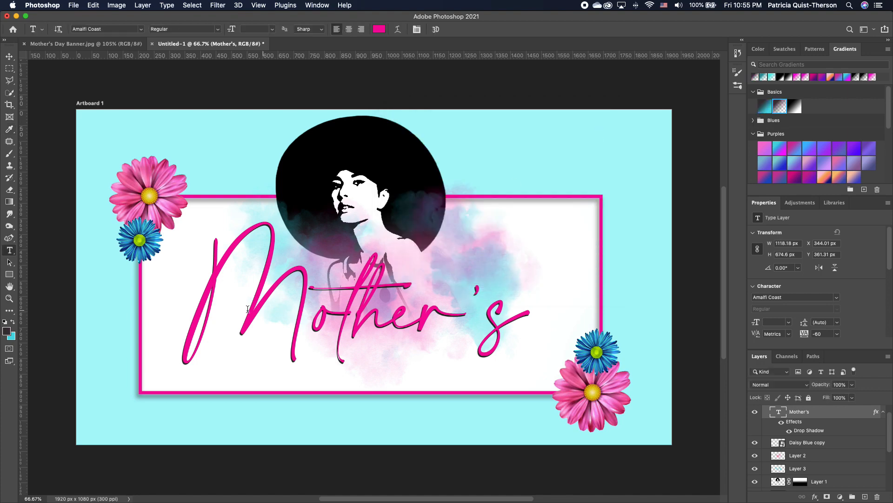
Add the text "HAPPY" above the upper-left daisies in dark gray, using the All Round Gothic XLig font
{"action": "left_click", "coordinate": [184, 137]}
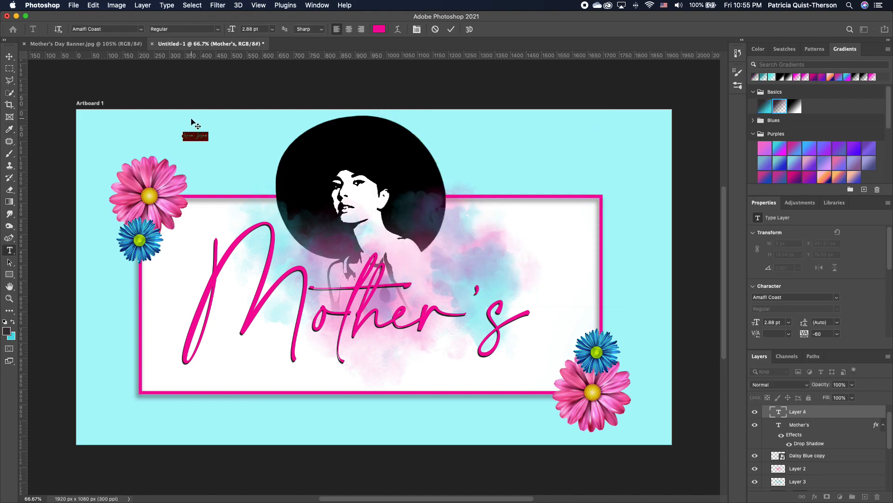
{"action": "type", "text": "HAPPY"}
{"action": "left_click_drag", "start_coordinate": [211, 136], "coordinate": [168, 135]}
{"action": "left_click", "coordinate": [12, 323]}
{"action": "left_click", "coordinate": [13, 323]}
{"action": "left_click", "coordinate": [140, 29]}
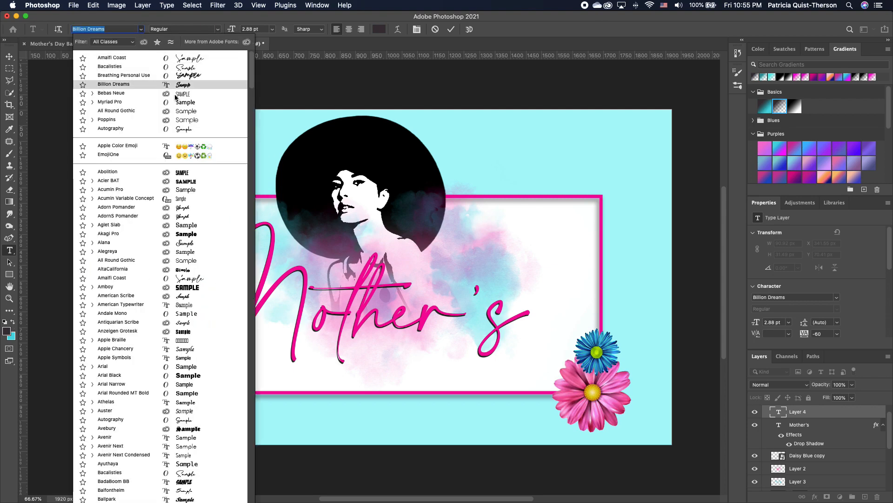
{"action": "left_click", "coordinate": [191, 114]}
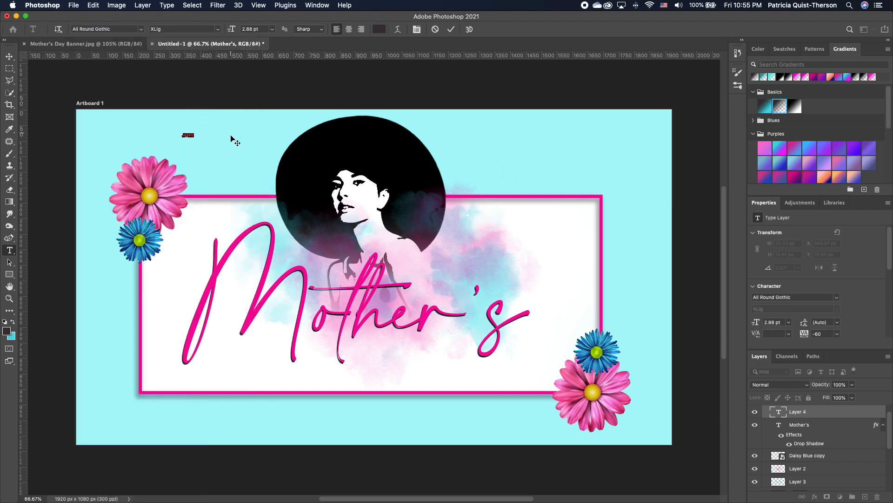
Enlarge the "HAPPY" text to about 285 px wide and place it inside the frame's upper-left corner
{"action": "left_click", "coordinate": [10, 60]}
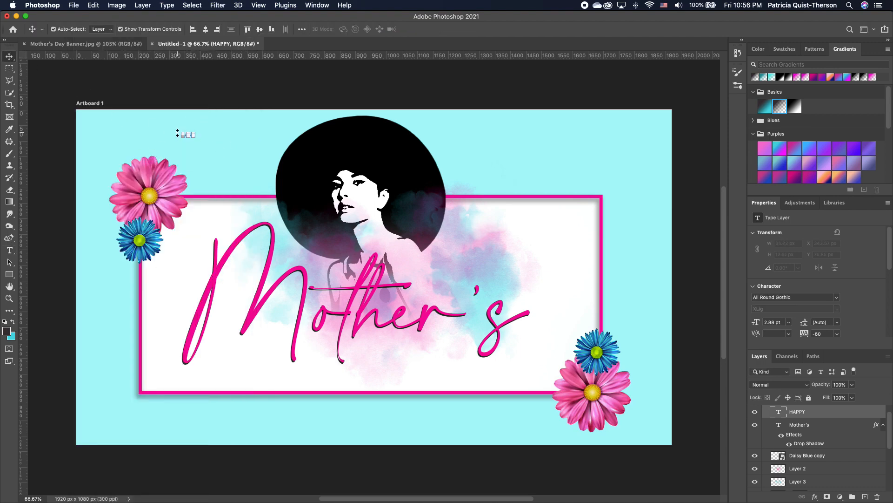
{"action": "left_click_drag", "start_coordinate": [194, 138], "coordinate": [237, 218]}
{"action": "key", "text": "Return"}
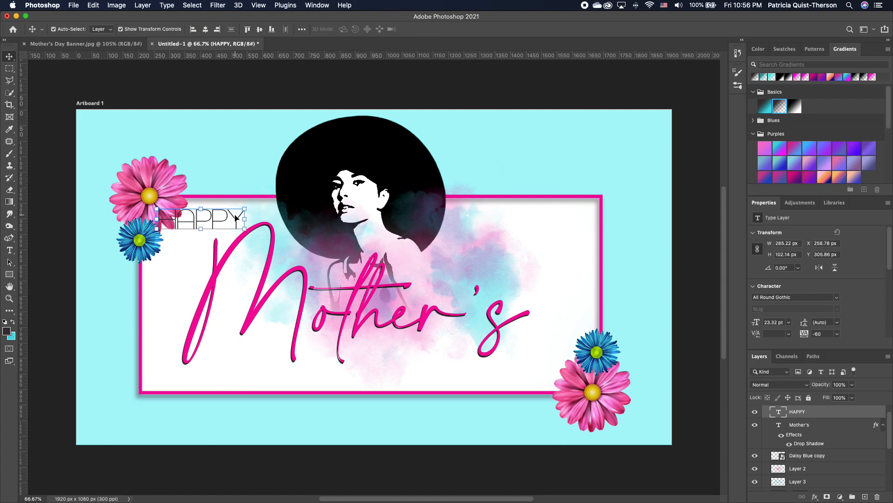
Change the "HAPPY" text to Myriad Pro Regular and shrink it to about 201 px wide just above the "M" of "Mother's"
{"action": "double_click", "coordinate": [235, 218]}
{"action": "left_click", "coordinate": [141, 30]}
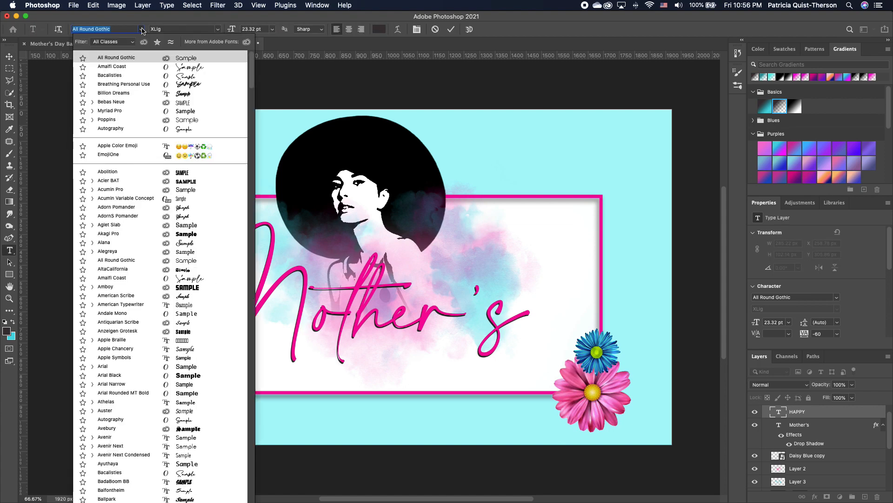
{"action": "left_click", "coordinate": [187, 113]}
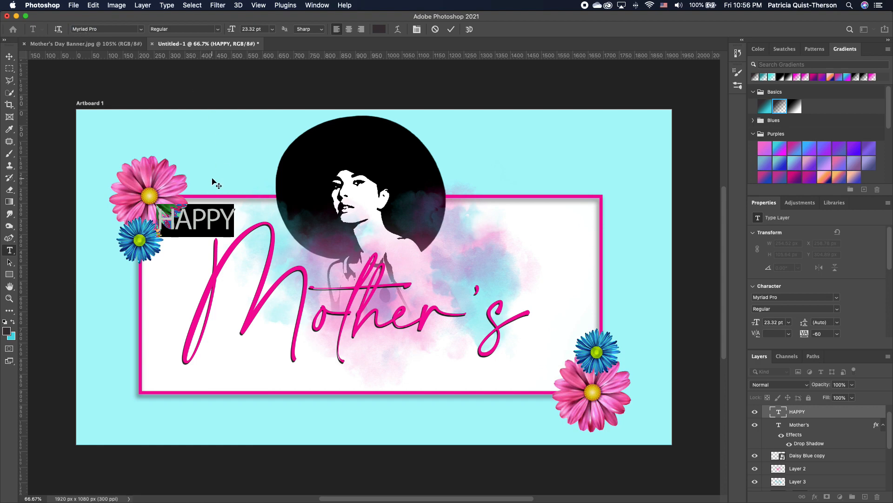
{"action": "left_click", "coordinate": [10, 57]}
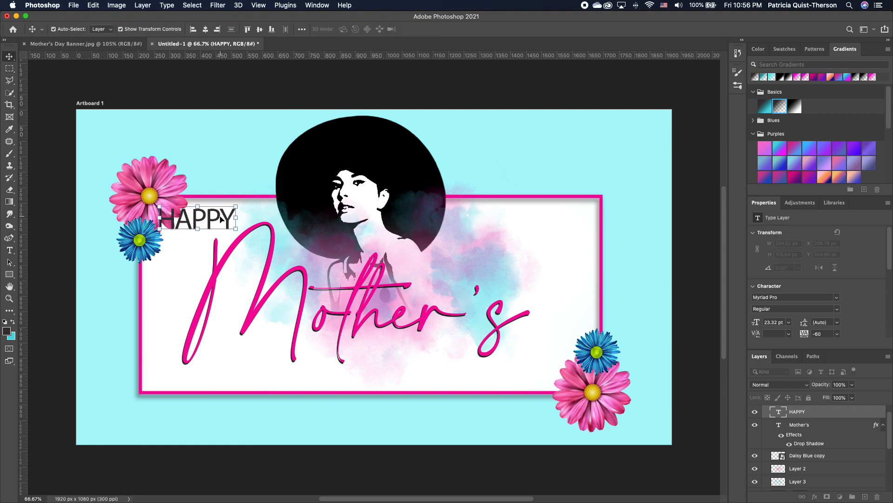
{"action": "mouse_move", "coordinate": [229, 212]}
{"action": "left_mouse_down"}
{"action": "mouse_move", "coordinate": [239, 220]}
{"action": "mouse_move", "coordinate": [257, 213]}
{"action": "mouse_move", "coordinate": [234, 225]}
{"action": "left_mouse_up"}
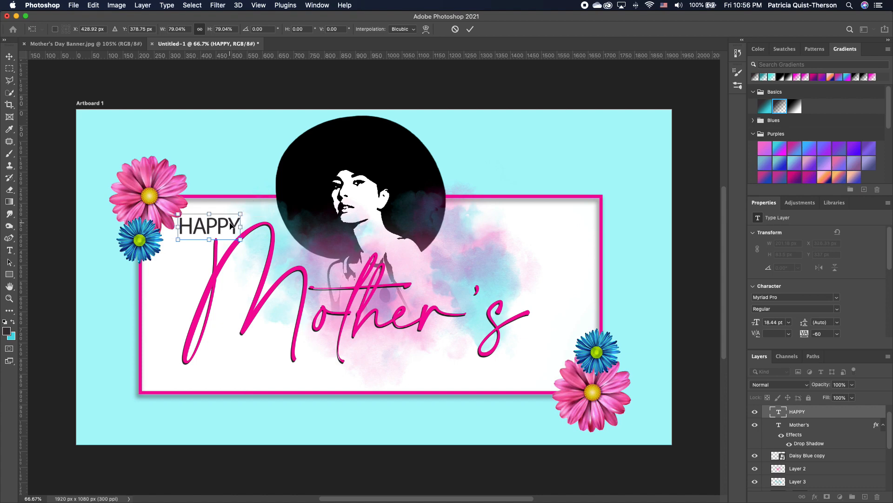
{"action": "key", "text": "Return"}
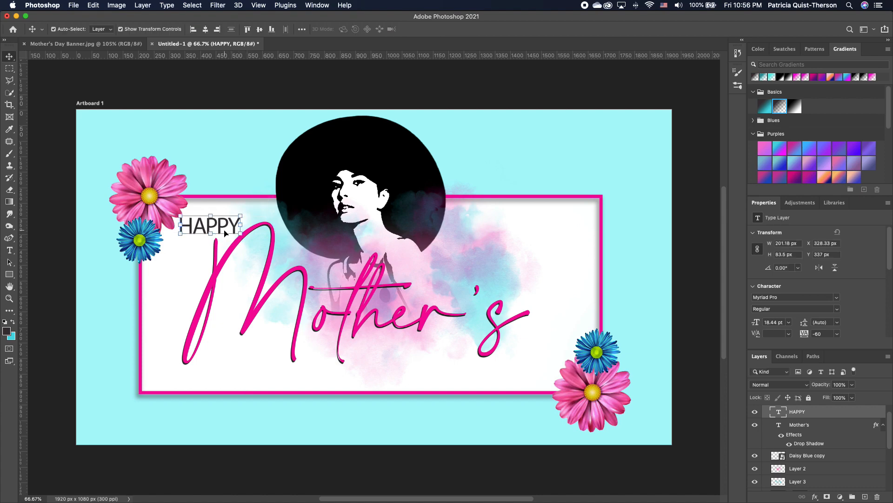
Duplicate the "HAPPY" text, place the copy below the end of "Mother's" and change its wording to "DAY"
{"action": "key", "text": "super+j"}
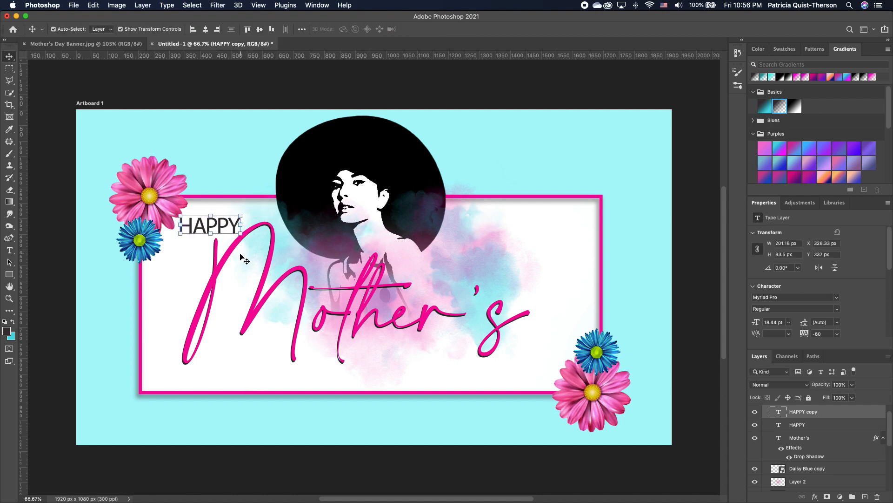
{"action": "left_click", "coordinate": [234, 143]}
{"action": "left_click_drag", "start_coordinate": [213, 226], "coordinate": [411, 384]}
{"action": "double_click", "coordinate": [439, 359]}
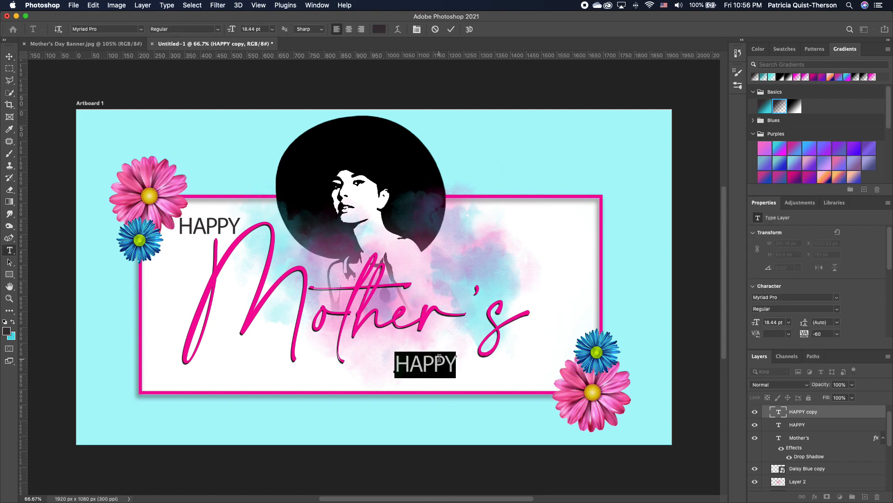
{"action": "type", "text": "DAY"}
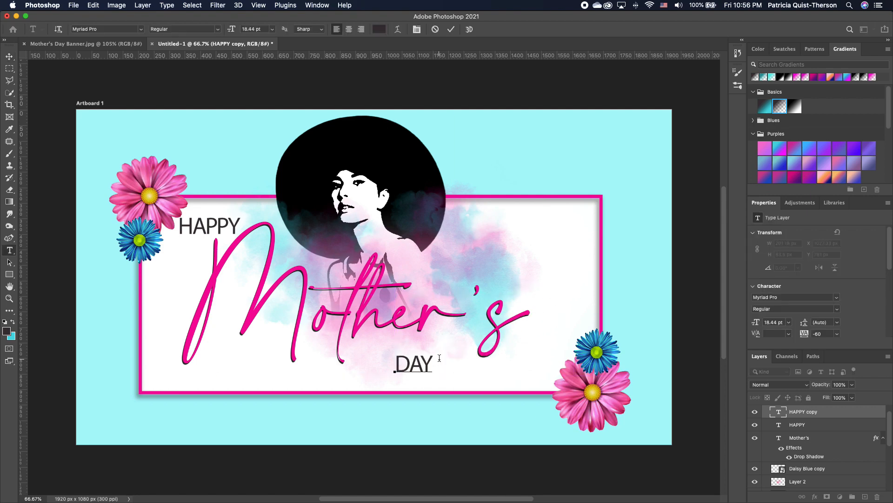
Set the "DAY" text to Bold and enlarge it to about 38.77 pt, tucked under the end of "Mother's"
{"action": "key", "text": "super+a"}
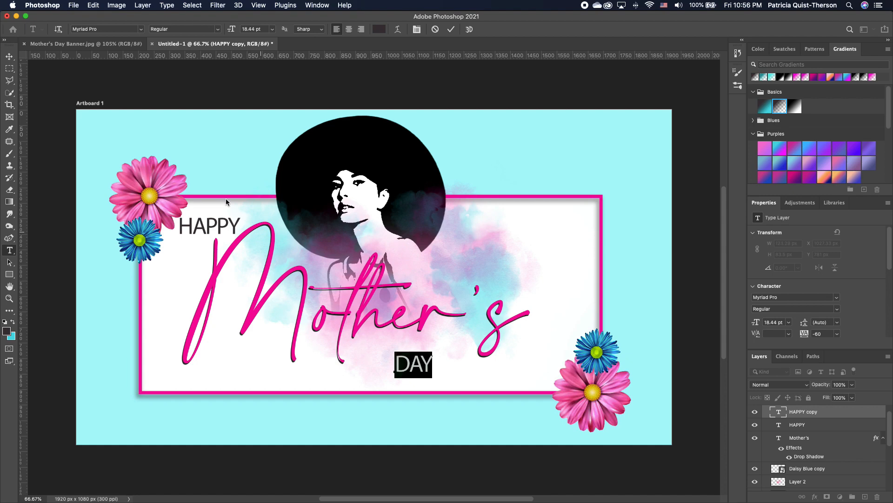
{"action": "left_click", "coordinate": [218, 30]}
{"action": "left_click", "coordinate": [163, 41]}
{"action": "key", "text": "super+Return"}
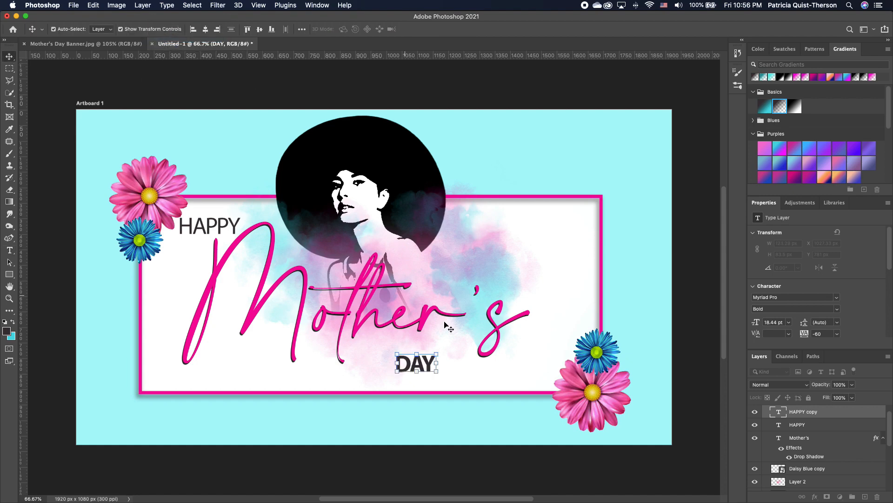
{"action": "left_click_drag", "start_coordinate": [436, 354], "coordinate": [458, 362]}
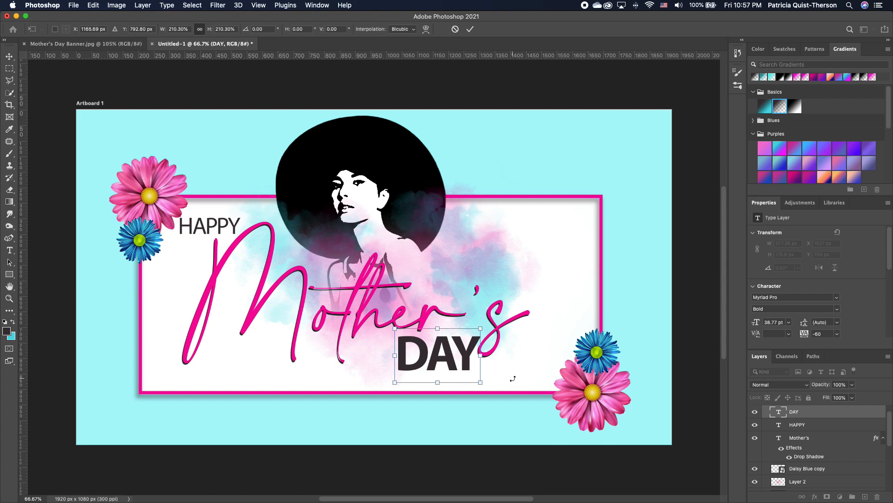
{"action": "key", "text": "Return"}
Draw a circle about 209 px in diameter above the frame's upper-right part, layered directly over the background color fill
{"action": "left_click", "coordinate": [647, 289]}
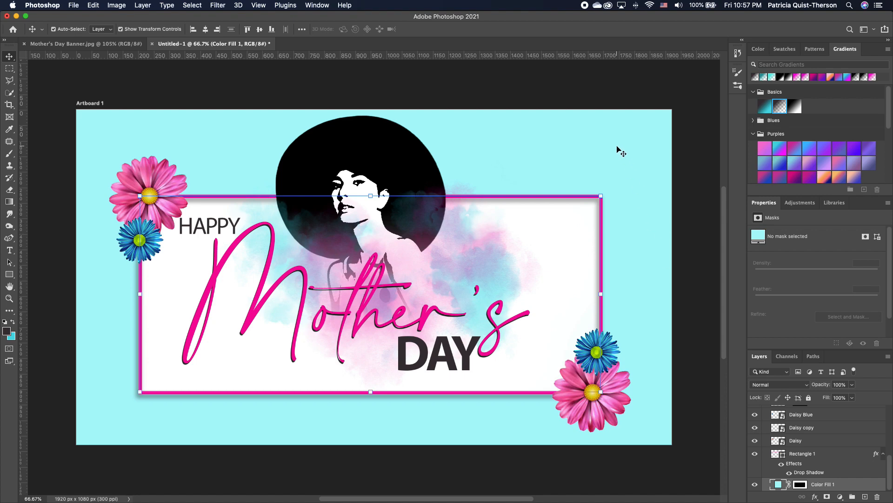
{"action": "left_click", "coordinate": [9, 274]}
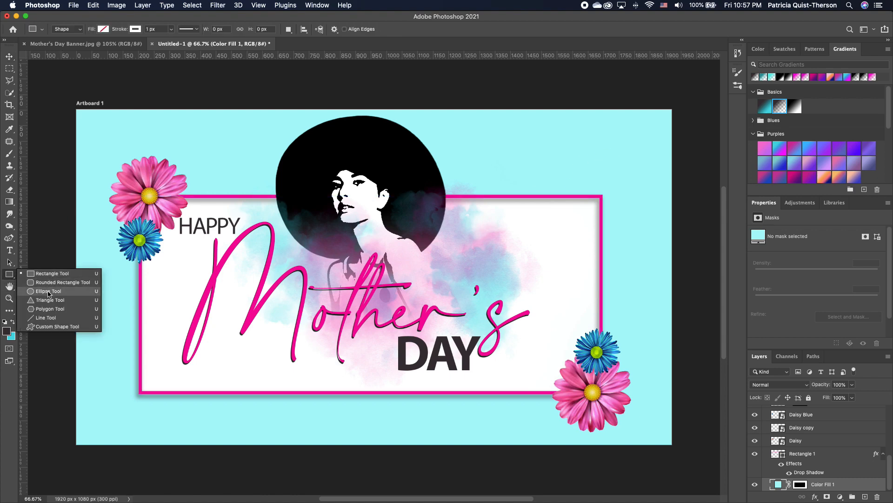
{"action": "left_click", "coordinate": [48, 292]}
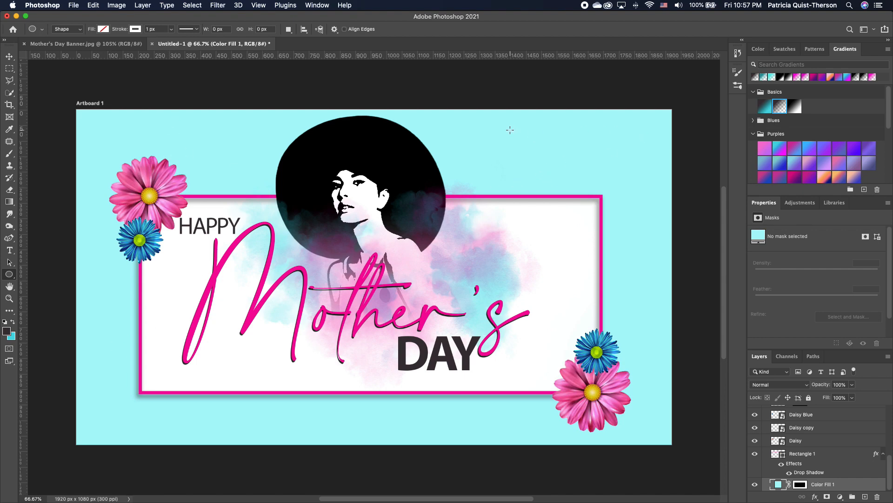
{"action": "left_click_drag", "start_coordinate": [510, 130], "coordinate": [586, 192]}
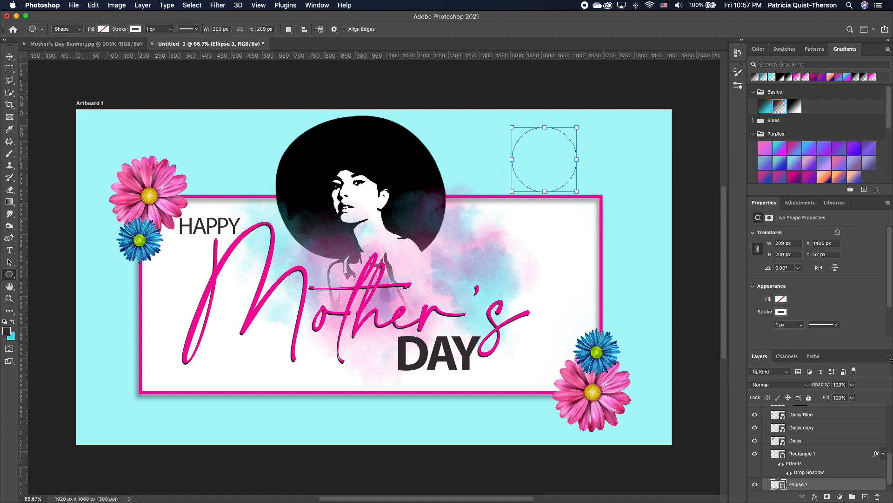
Give the circle a white fill and no stroke
{"action": "left_click", "coordinate": [781, 300]}
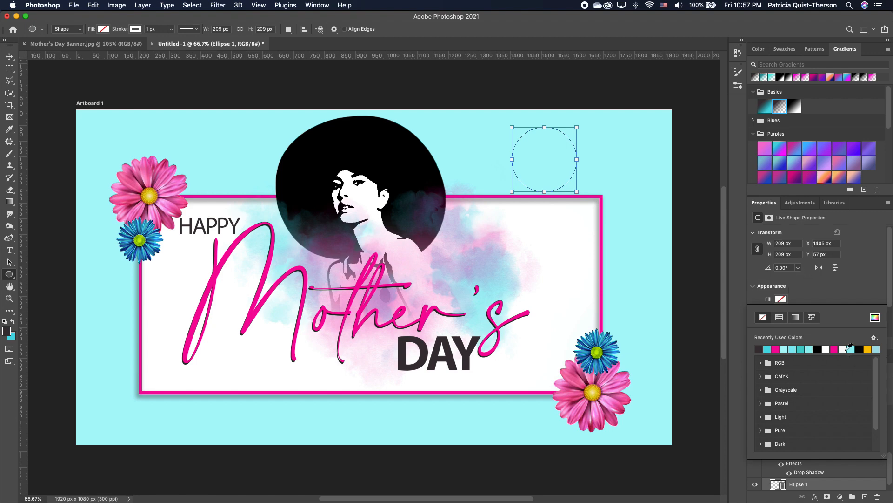
{"action": "left_click", "coordinate": [828, 349]}
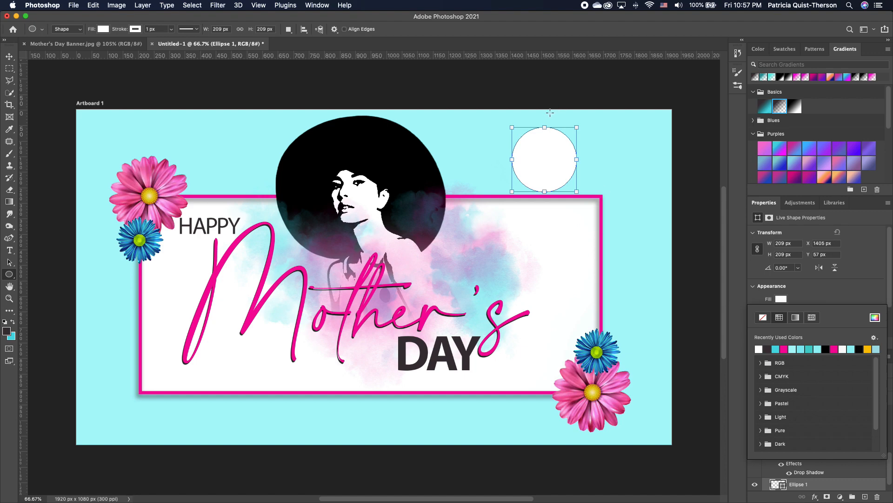
{"action": "scroll", "coordinate": [820, 294], "scroll_direction": "down", "scroll_amount": 2}
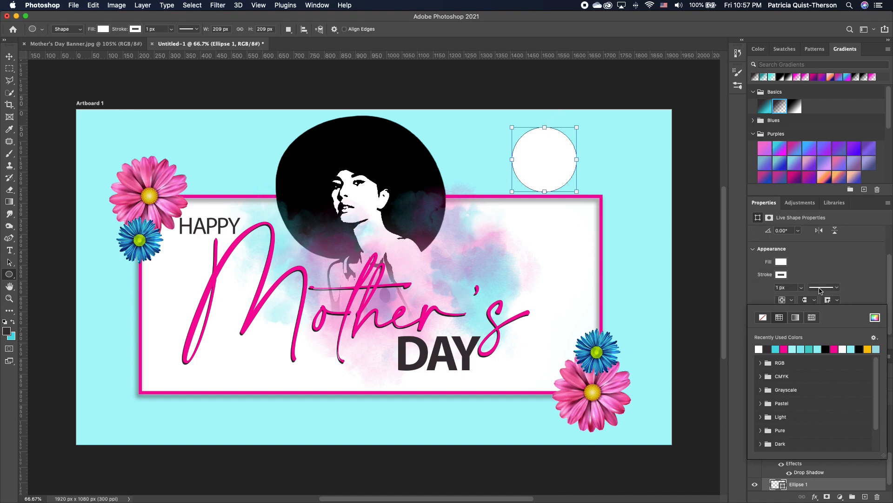
{"action": "left_click", "coordinate": [781, 275]}
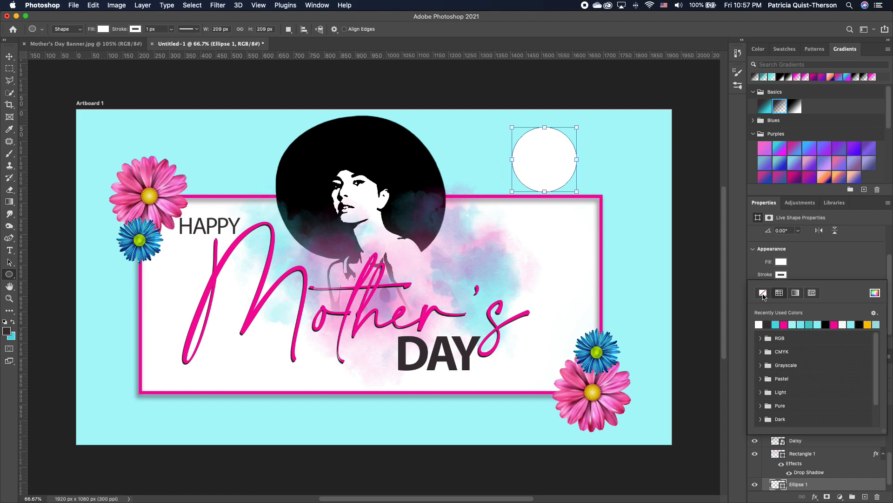
{"action": "left_click", "coordinate": [763, 293]}
Move the white circle slightly up and to the right and set its layer opacity to 48%
{"action": "left_click", "coordinate": [10, 57]}
{"action": "left_click", "coordinate": [605, 165]}
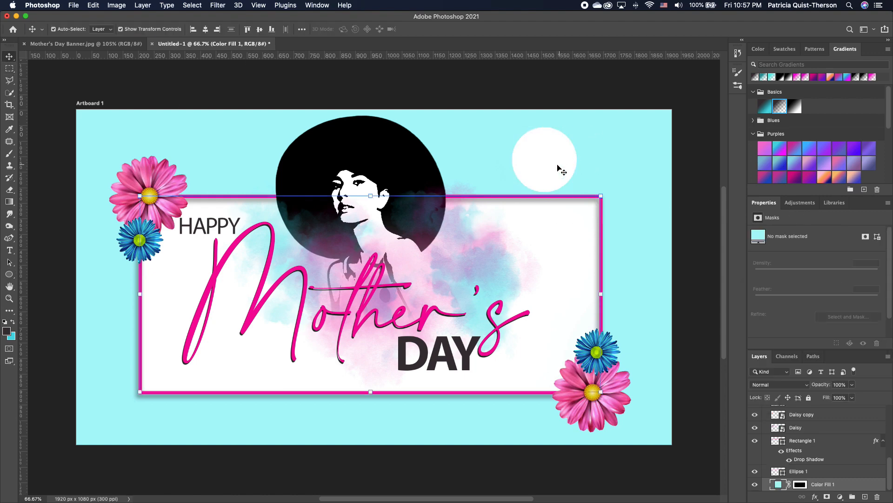
{"action": "mouse_move", "coordinate": [559, 170]}
{"action": "left_mouse_down"}
{"action": "mouse_move", "coordinate": [564, 156]}
{"action": "mouse_move", "coordinate": [509, 166]}
{"action": "mouse_move", "coordinate": [557, 165]}
{"action": "left_mouse_up"}
{"action": "left_click", "coordinate": [852, 384]}
{"action": "left_click_drag", "start_coordinate": [854, 395], "coordinate": [831, 399]}
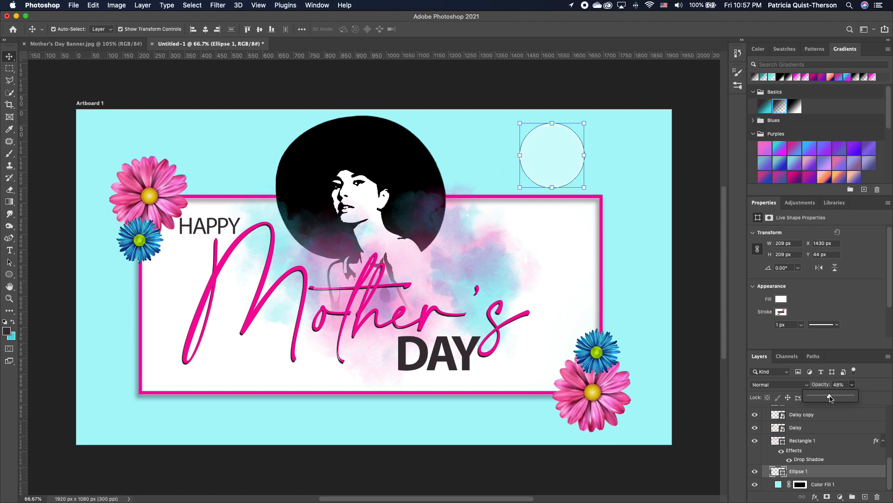
Move the translucent circle to the artboard's lower-left corner, partly off the edge, and enlarge it to about 272 px
{"action": "left_click", "coordinate": [626, 180]}
{"action": "left_click", "coordinate": [572, 161]}
{"action": "left_click_drag", "start_coordinate": [569, 163], "coordinate": [147, 392]}
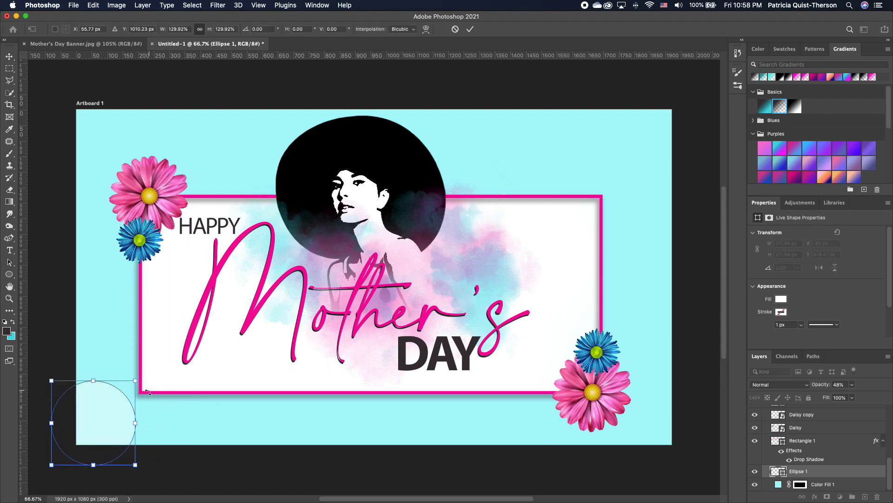
{"action": "key", "text": "Return"}
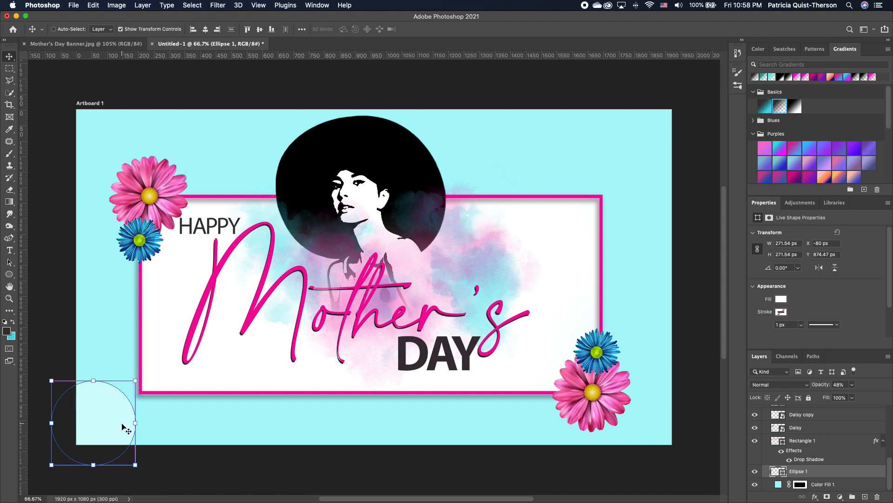
Duplicate the corner circle, move the copy between the upper-left daisies and the woman's hair, and shrink it to about 138 px
{"action": "key", "text": "super+j"}
{"action": "left_click_drag", "start_coordinate": [98, 422], "coordinate": [249, 180]}
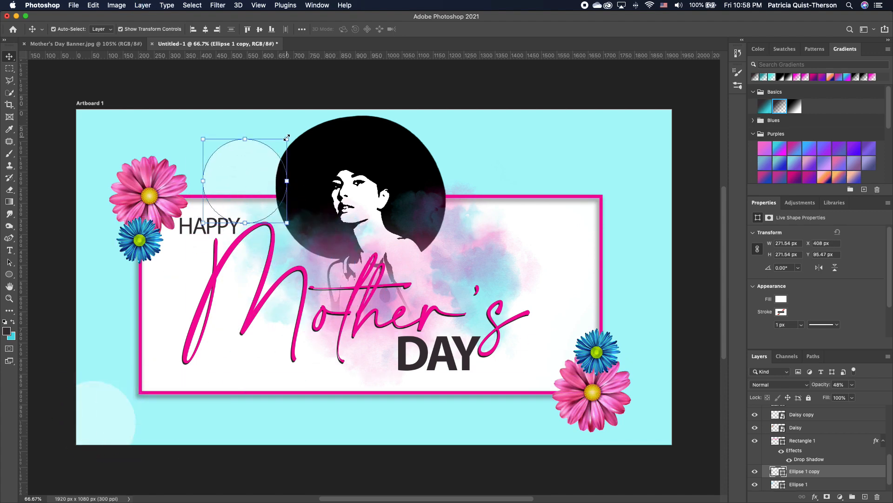
{"action": "left_click_drag", "start_coordinate": [287, 138], "coordinate": [245, 178]}
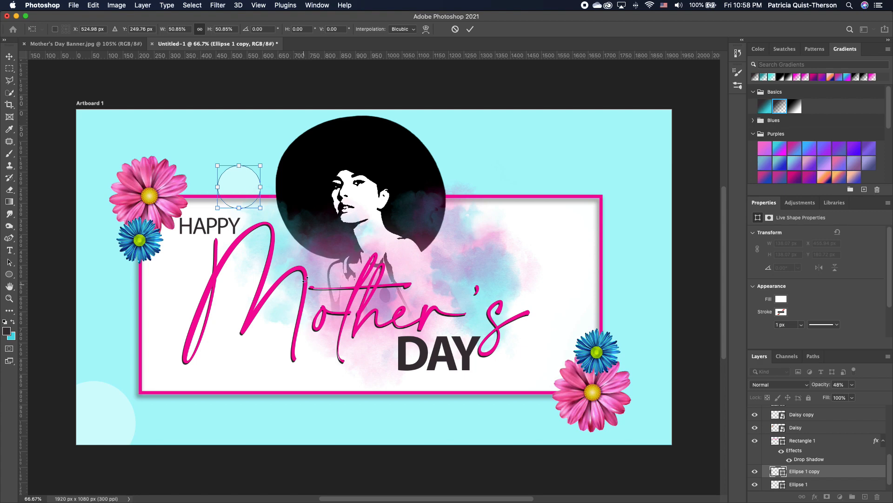
{"action": "key", "text": "Return"}
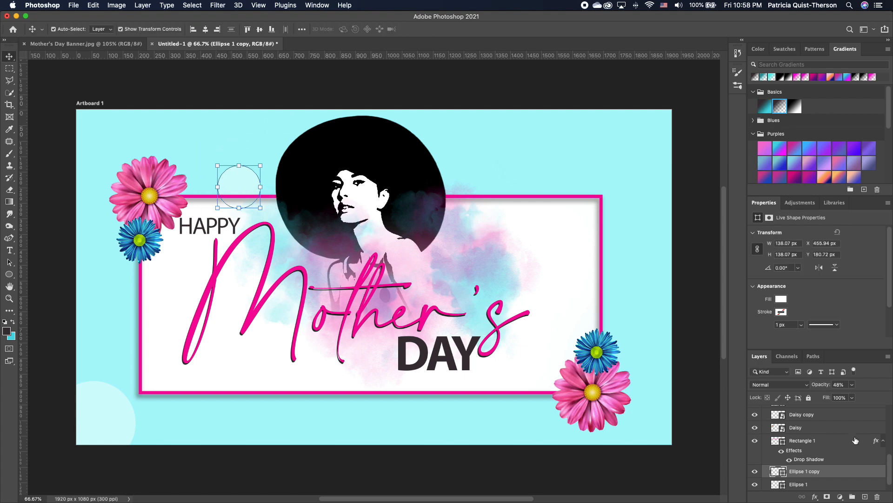
Add a drop shadow with 86% opacity, 6 px distance and 0 px size to the small circle and copy it to the corner circle
{"action": "double_click", "coordinate": [882, 474]}
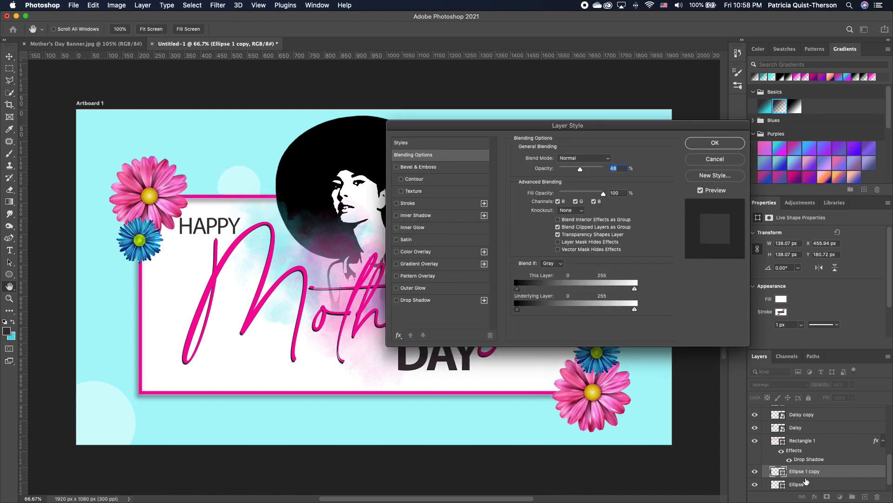
{"action": "left_click", "coordinate": [398, 301]}
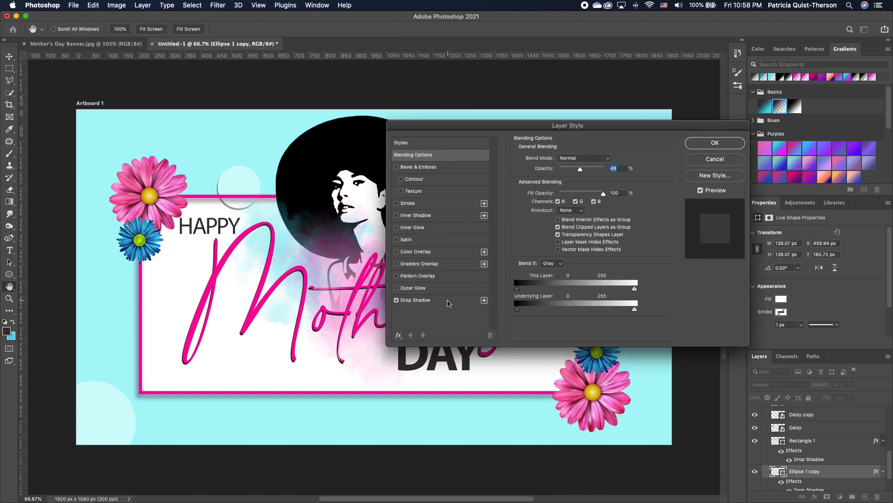
{"action": "left_click", "coordinate": [447, 301]}
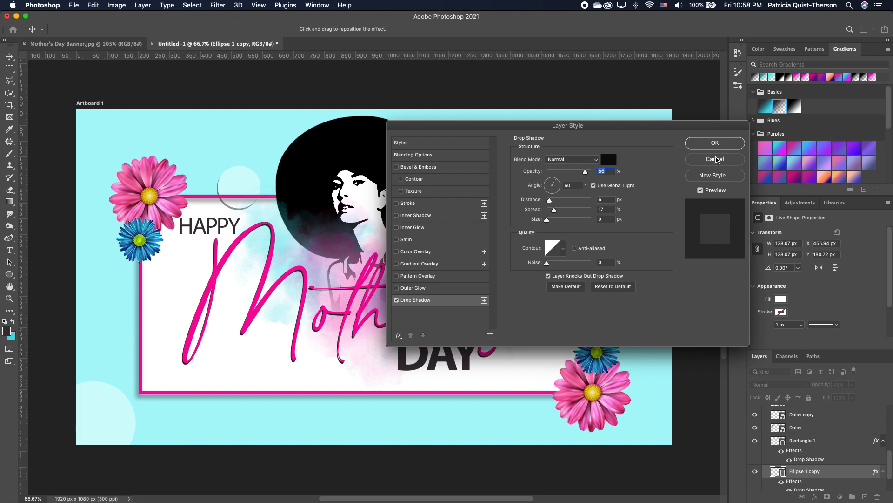
{"action": "left_click", "coordinate": [715, 142]}
Duplicate the lower-left circle, place the copy above the frame's upper-right part and shrink it to about 182 px
{"action": "left_click", "coordinate": [130, 409]}
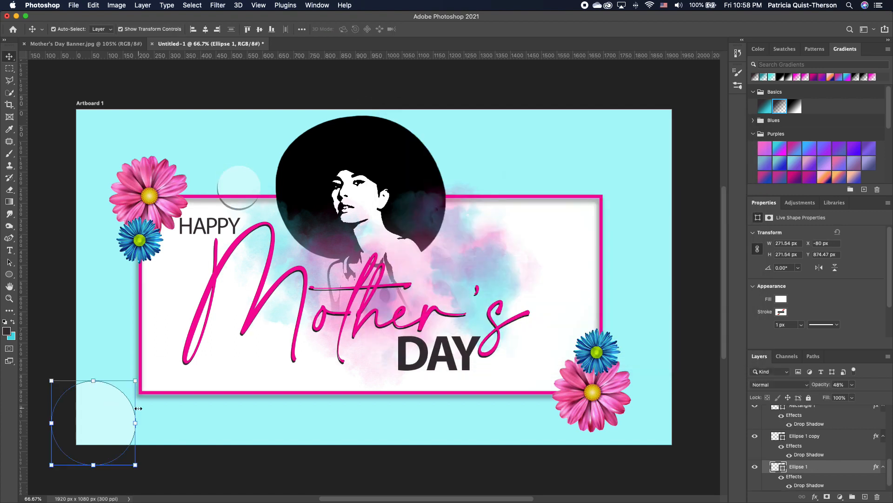
{"action": "left_click_drag", "start_coordinate": [142, 418], "coordinate": [571, 149], "text": "alt"}
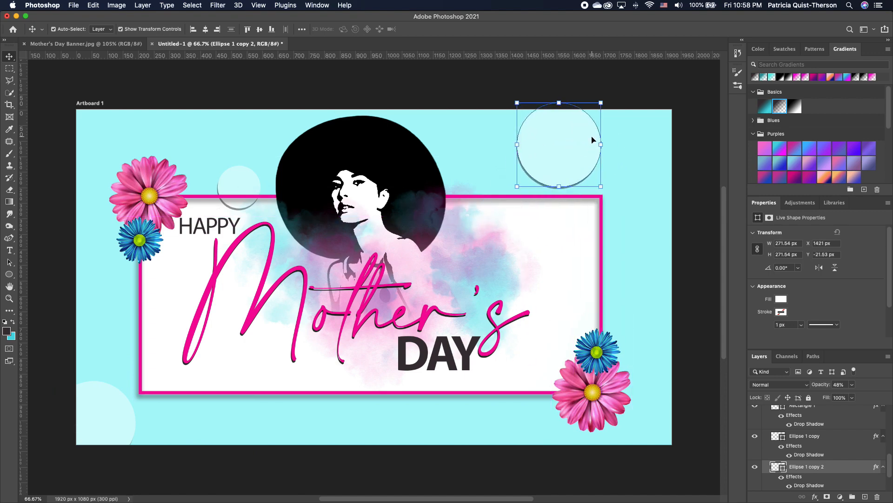
{"action": "left_click_drag", "start_coordinate": [602, 101], "coordinate": [572, 130]}
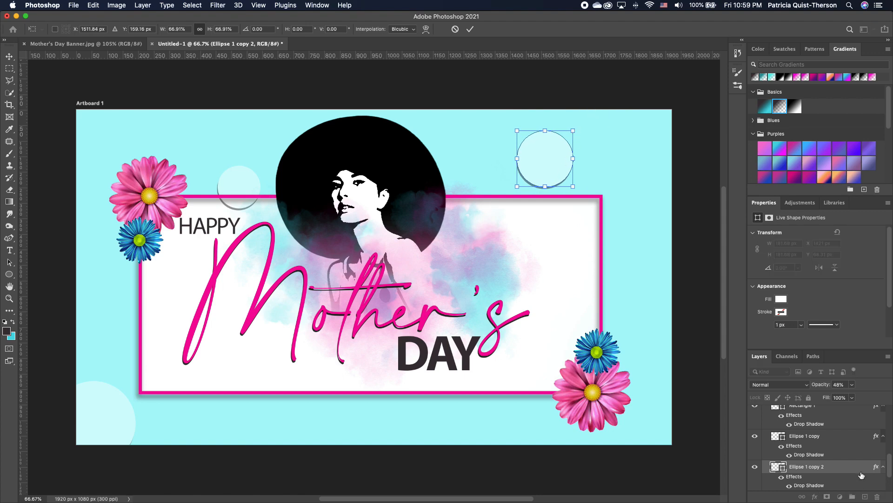
{"action": "key", "text": "Return"}
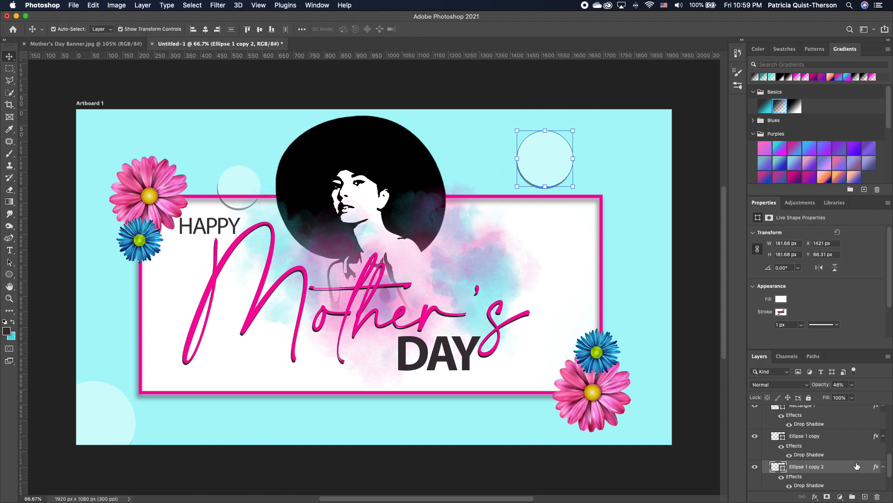
Set the drop shadow size of the circle above the frame's upper-right part to 16 px
{"action": "double_click", "coordinate": [857, 466]}
{"action": "left_click_drag", "start_coordinate": [506, 126], "coordinate": [480, 222]}
{"action": "left_click", "coordinate": [392, 395]}
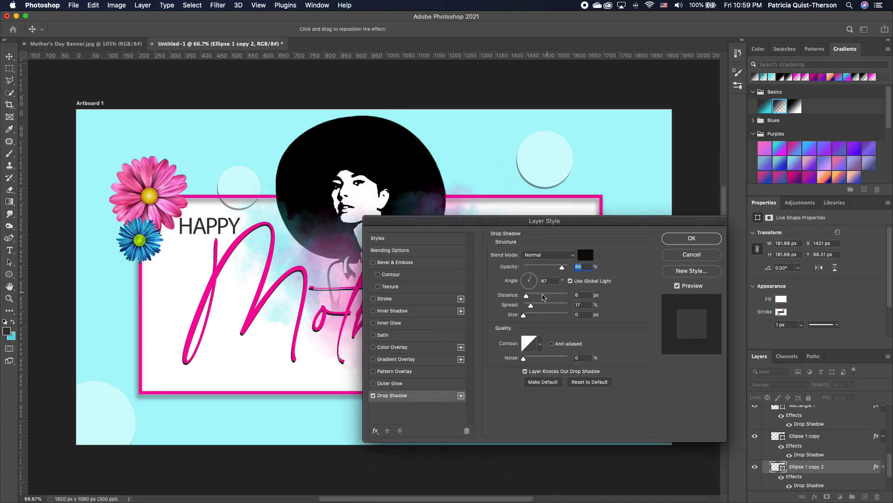
{"action": "left_click_drag", "start_coordinate": [529, 315], "coordinate": [529, 317]}
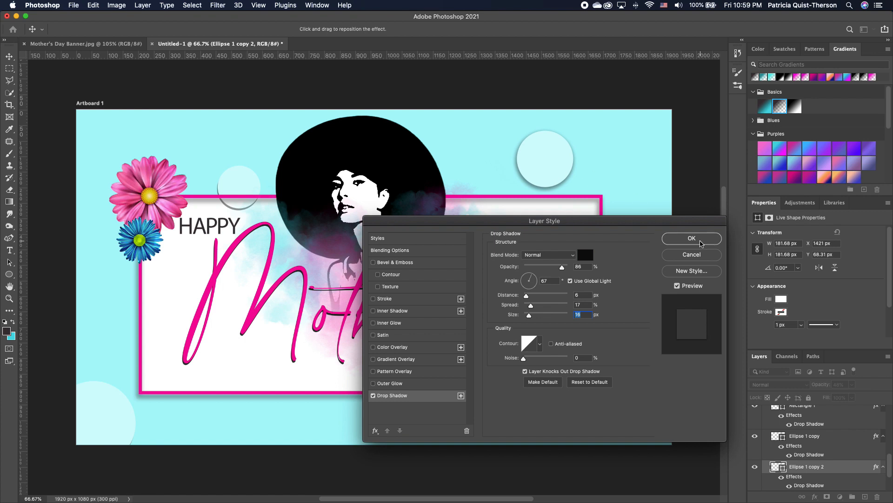
{"action": "left_click", "coordinate": [692, 238]}
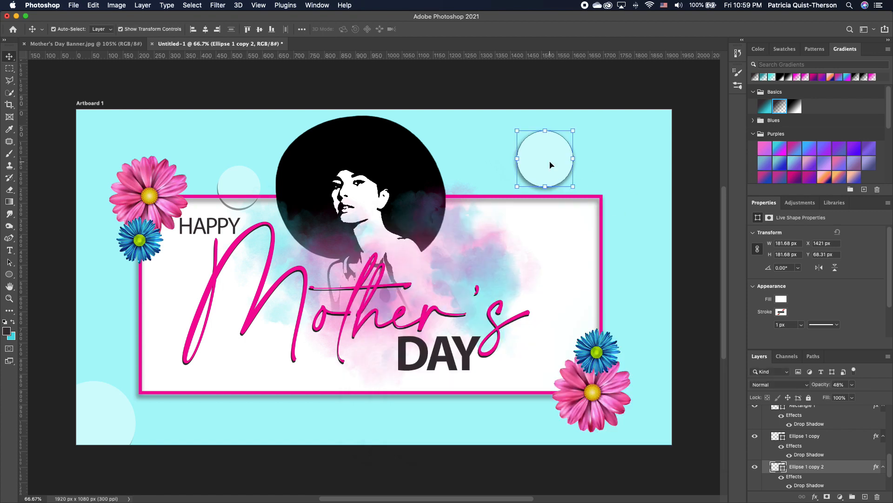
Move the upper-right circle over the frame's upper-right corner and enlarge it to about 280 px
{"action": "left_click_drag", "start_coordinate": [553, 166], "coordinate": [580, 217]}
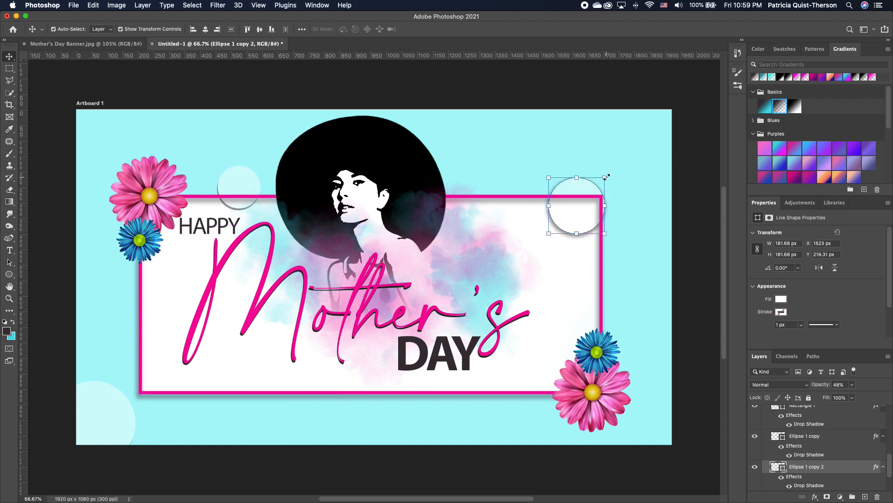
{"action": "left_click_drag", "start_coordinate": [606, 176], "coordinate": [629, 154]}
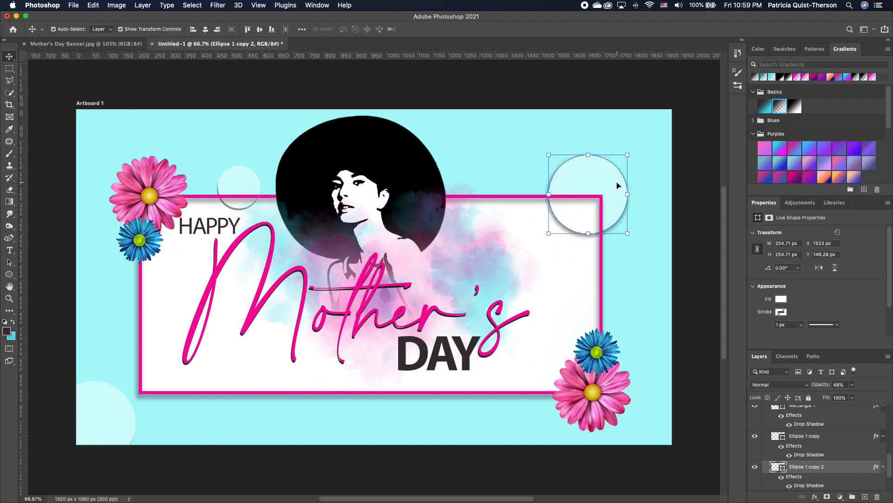
{"action": "left_click_drag", "start_coordinate": [623, 194], "coordinate": [637, 201]}
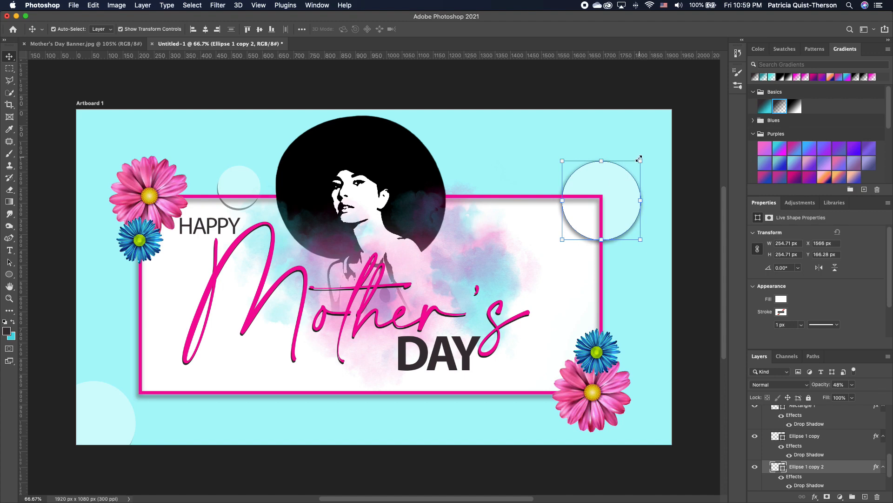
{"action": "left_click_drag", "start_coordinate": [640, 161], "coordinate": [649, 154]}
{"action": "key", "text": "Return"}
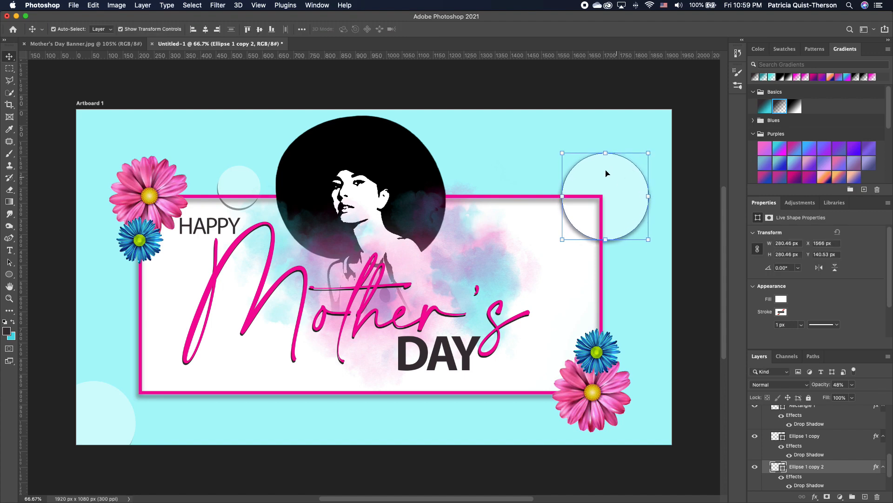
{"action": "left_click", "coordinate": [550, 95]}
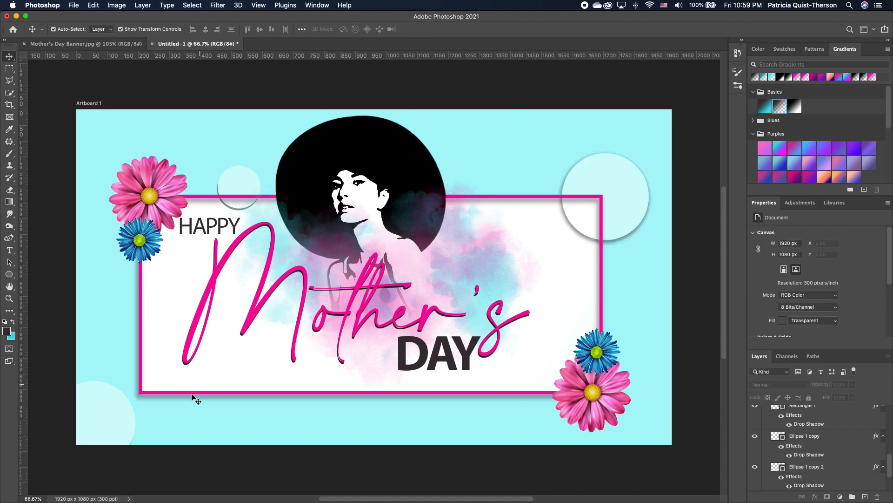
Set the drop shadow size of the large circle in the artboard's lower-left corner to 16 px
{"action": "left_click", "coordinate": [114, 434]}
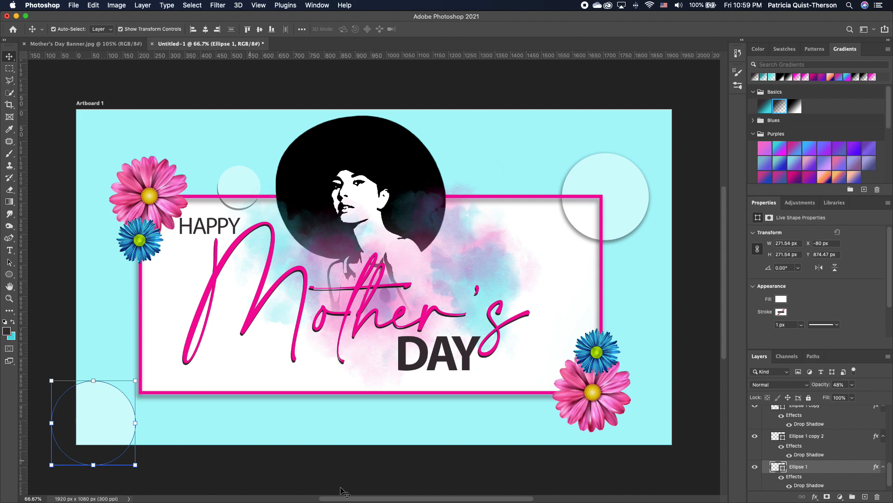
{"action": "double_click", "coordinate": [865, 466]}
{"action": "left_click", "coordinate": [432, 396]}
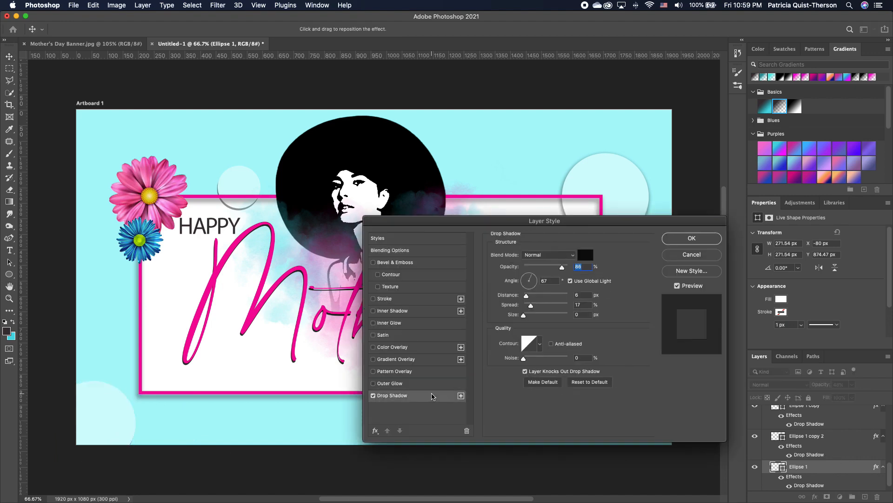
{"action": "left_click_drag", "start_coordinate": [527, 317], "coordinate": [530, 317]}
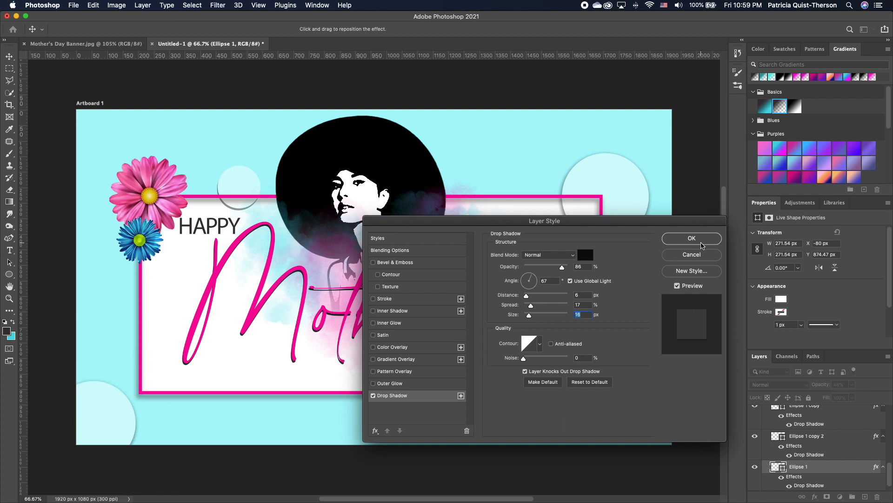
{"action": "left_click", "coordinate": [697, 241]}
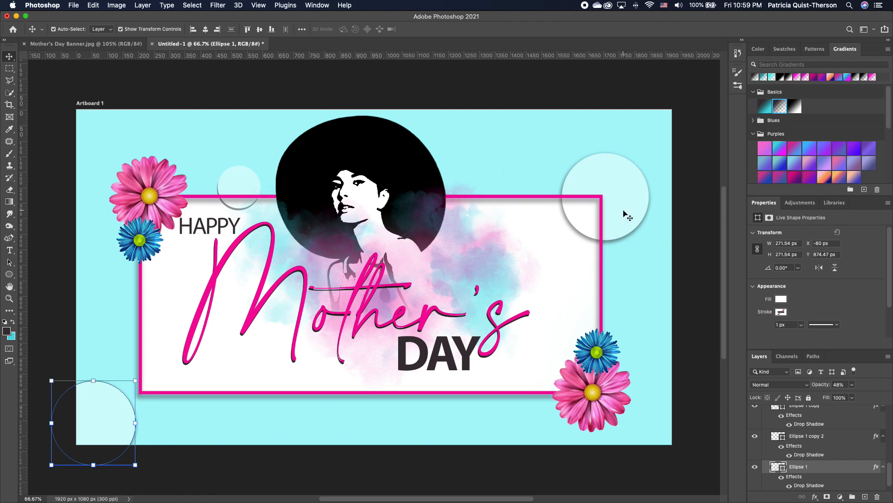
Duplicate the frame-corner circle into the artboard's upper-right corner, scale the copy to about 31% and set its opacity to 97%
{"action": "left_click", "coordinate": [637, 197]}
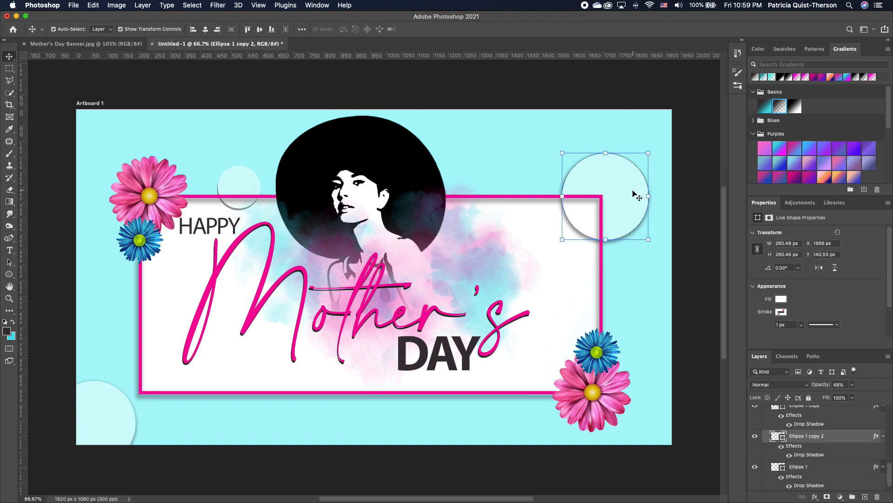
{"action": "left_click_drag", "start_coordinate": [624, 201], "coordinate": [647, 124]}
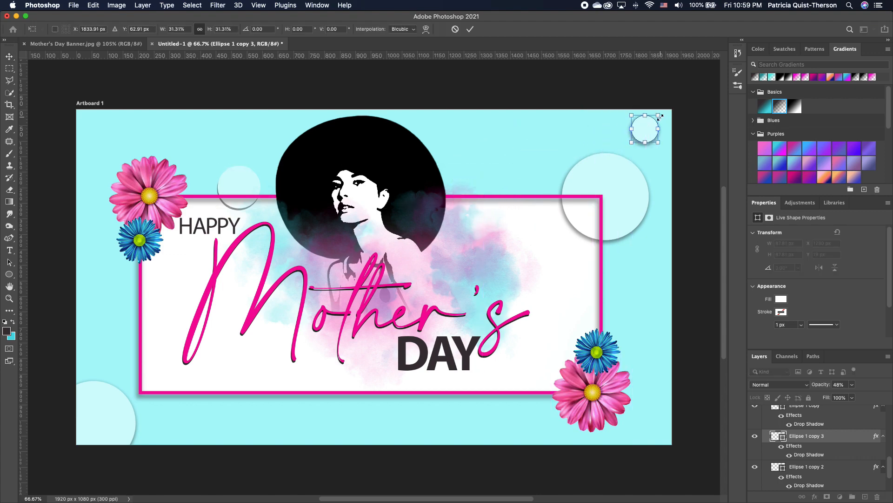
{"action": "left_click", "coordinate": [852, 384]}
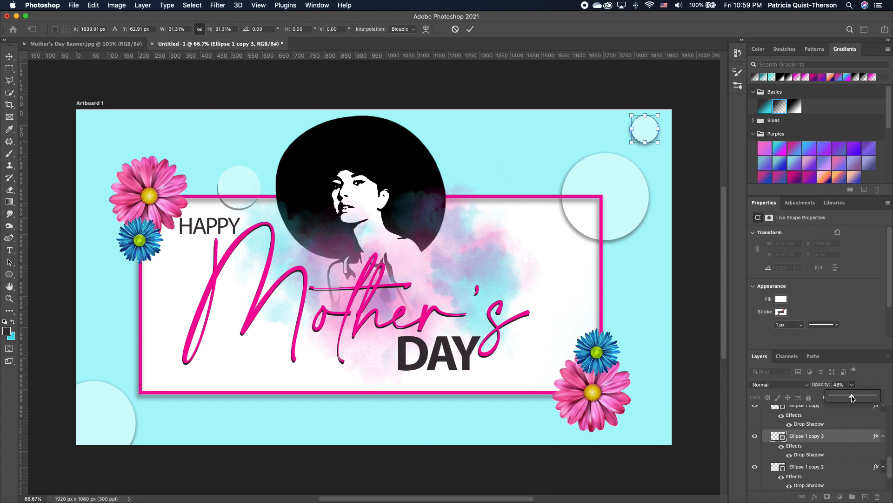
{"action": "left_click_drag", "start_coordinate": [852, 398], "coordinate": [871, 397]}
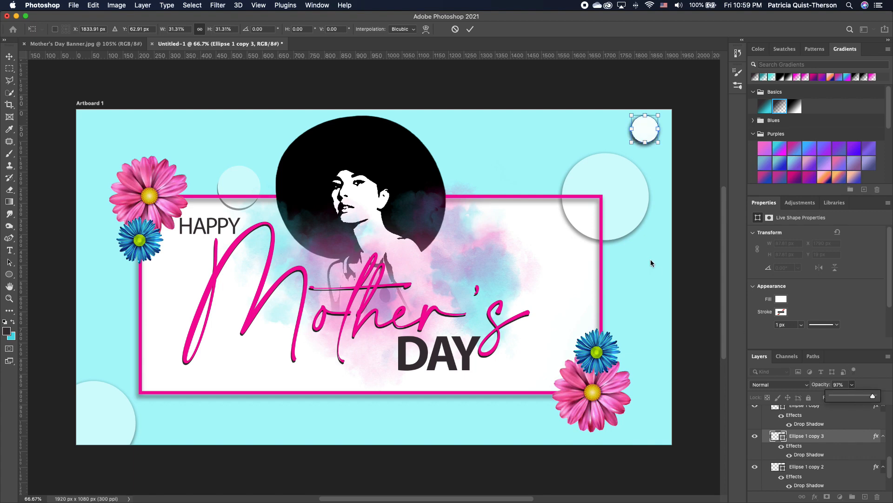
{"action": "key", "text": "Return"}
{"action": "left_click", "coordinate": [700, 297]}
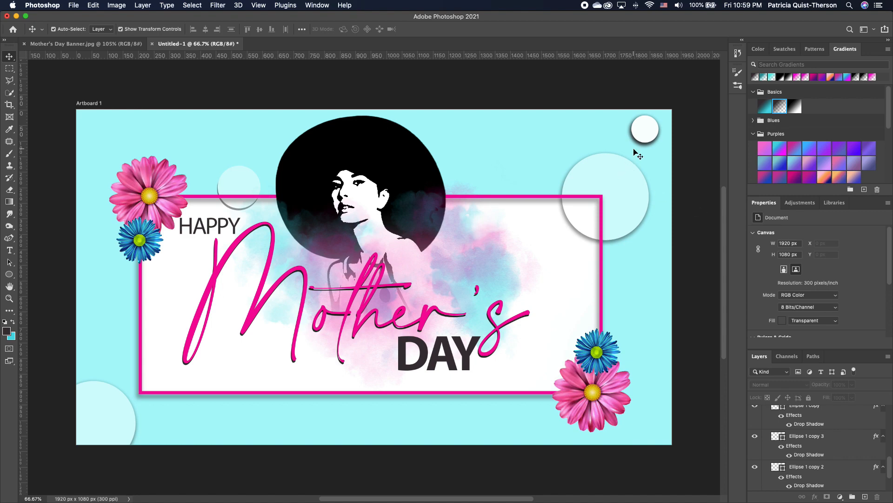
Duplicate the circle beside the woman's hair into the artboard's upper-left corner and increase the copy's drop shadow size
{"action": "left_click", "coordinate": [237, 188]}
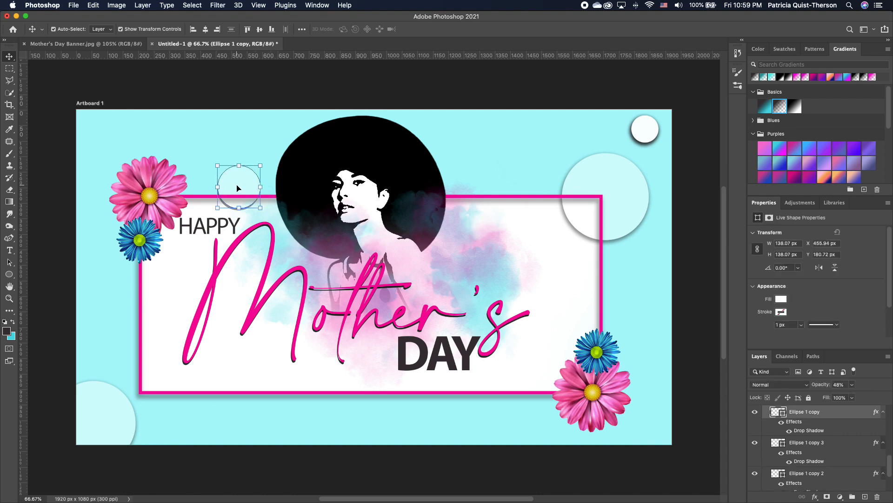
{"action": "left_click_drag", "start_coordinate": [244, 180], "coordinate": [111, 130]}
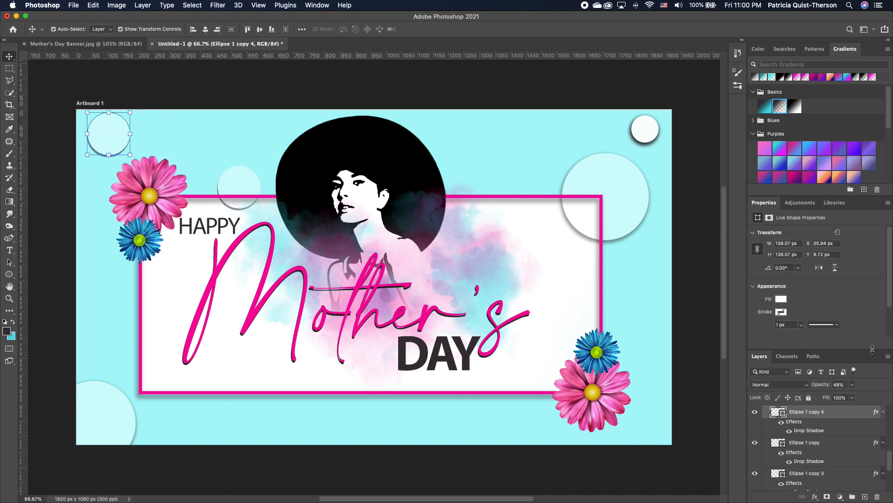
{"action": "double_click", "coordinate": [809, 430]}
{"action": "left_click_drag", "start_coordinate": [524, 317], "coordinate": [530, 317]}
{"action": "left_click", "coordinate": [708, 241]}
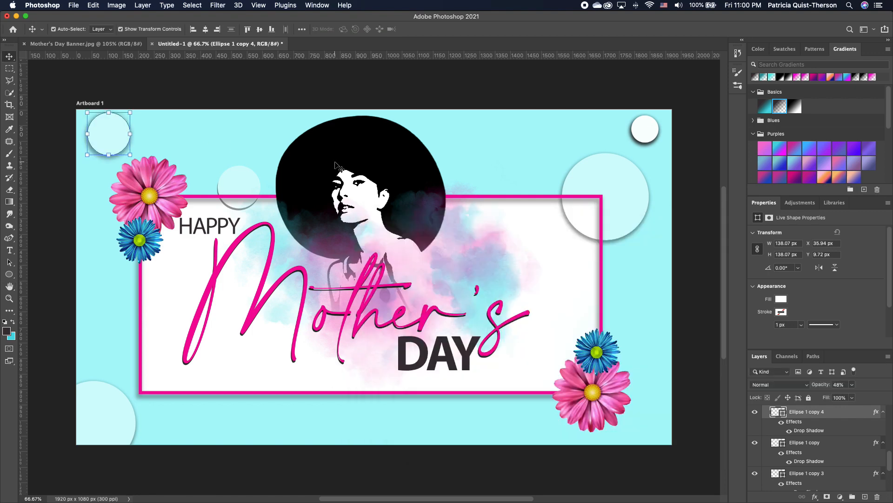
Duplicate the upper-left circle, place the copy above the lower-left circle, shrink it to about 48 px and set its opacity to 84%
{"action": "left_click_drag", "start_coordinate": [113, 132], "coordinate": [101, 337]}
{"action": "left_click", "coordinate": [852, 385]}
{"action": "left_click_drag", "start_coordinate": [852, 395], "coordinate": [869, 396]}
{"action": "left_click", "coordinate": [235, 421]}
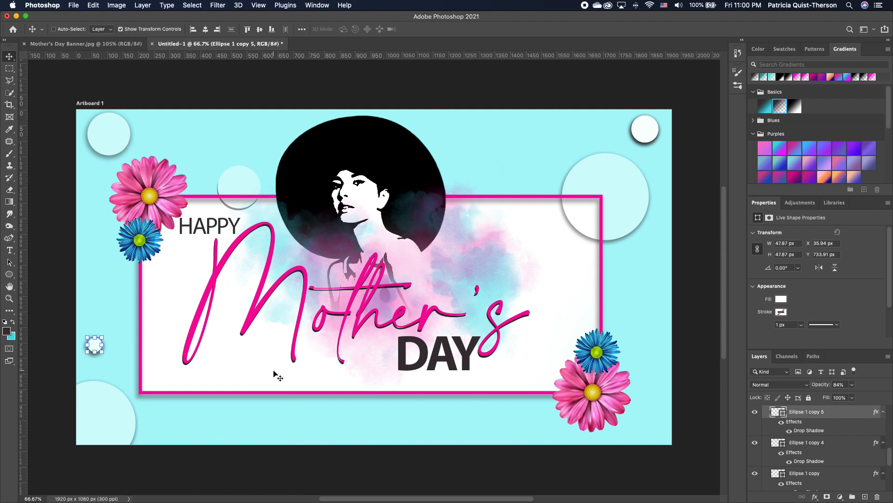
Duplicate the small white circle three times, placing a larger and a smaller copy below the frame and one right of the woman's hair
{"action": "key", "text": "super+j"}
{"action": "left_click_drag", "start_coordinate": [140, 362], "coordinate": [509, 416]}
{"action": "key", "text": "super+j"}
{"action": "key", "text": "super+j"}
{"action": "left_click_drag", "start_coordinate": [520, 396], "coordinate": [534, 413]}
{"action": "left_click", "coordinate": [532, 438]}
{"action": "left_click", "coordinate": [530, 437], "text": "super"}
Set the drop shadow of the white circle in the artboard's upper-right corner to 59% opacity and 6% spread
{"action": "double_click", "coordinate": [809, 430]}
{"action": "left_click_drag", "start_coordinate": [584, 240], "coordinate": [805, 168]}
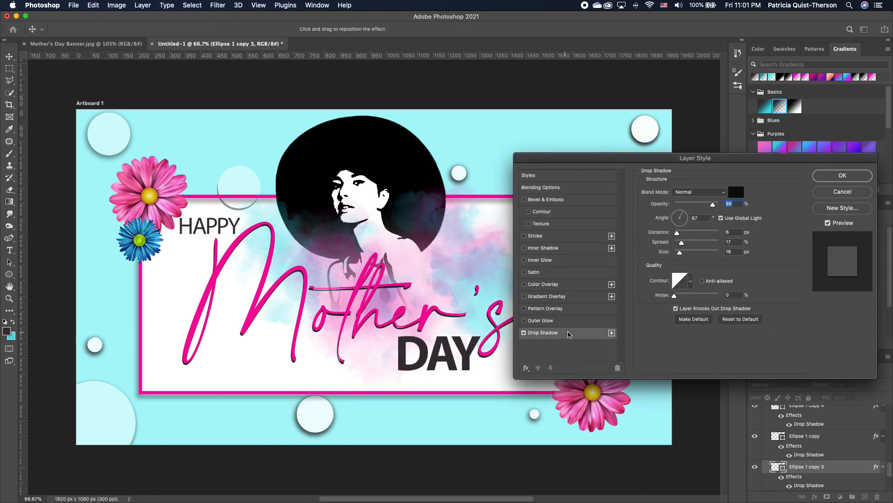
{"action": "left_click_drag", "start_coordinate": [682, 242], "coordinate": [677, 242]}
{"action": "left_click_drag", "start_coordinate": [712, 204], "coordinate": [701, 209]}
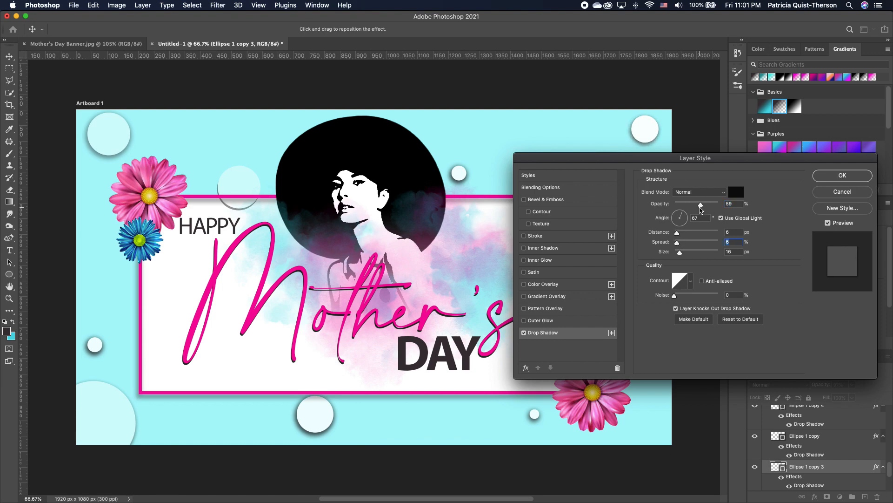
{"action": "key", "text": "Return"}
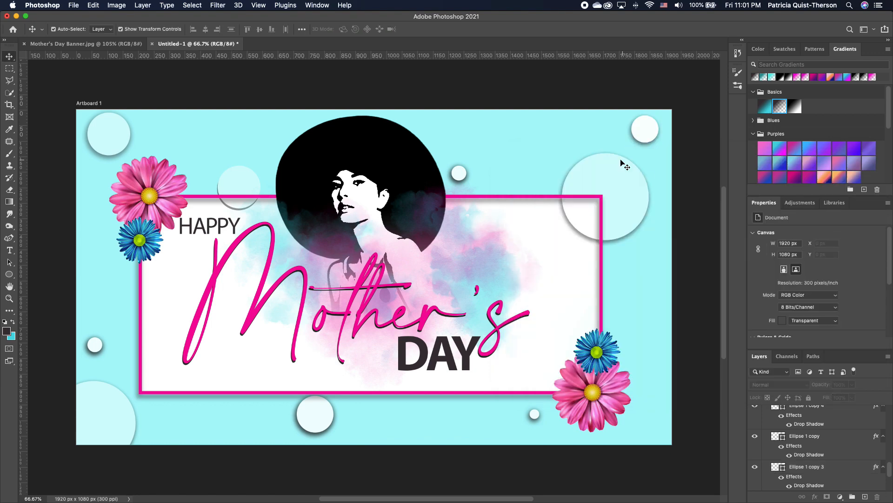
Duplicate the artboard's upper-right white circle, place the copy right of the woman's hair and enlarge it to about 139 px
{"action": "left_click", "coordinate": [644, 133]}
{"action": "left_click_drag", "start_coordinate": [648, 136], "coordinate": [458, 162]}
{"action": "left_click_drag", "start_coordinate": [469, 142], "coordinate": [492, 134]}
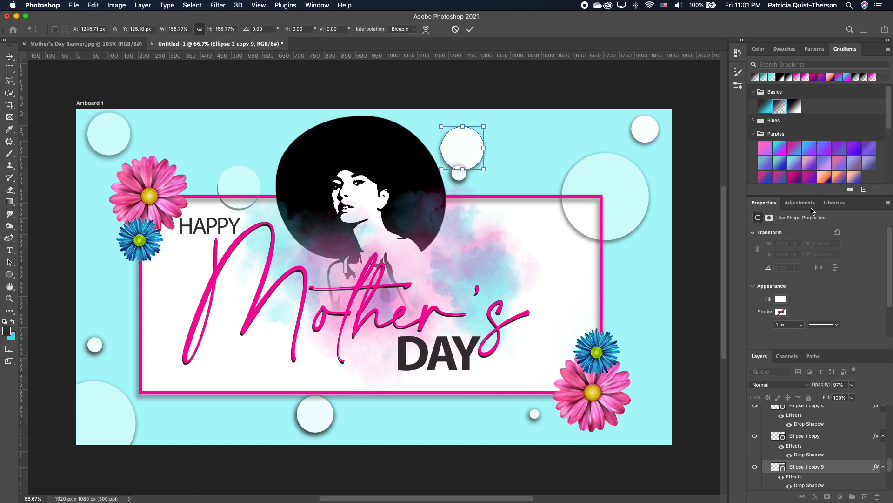
{"action": "scroll", "coordinate": [789, 289], "scroll_direction": "down", "scroll_amount": 2}
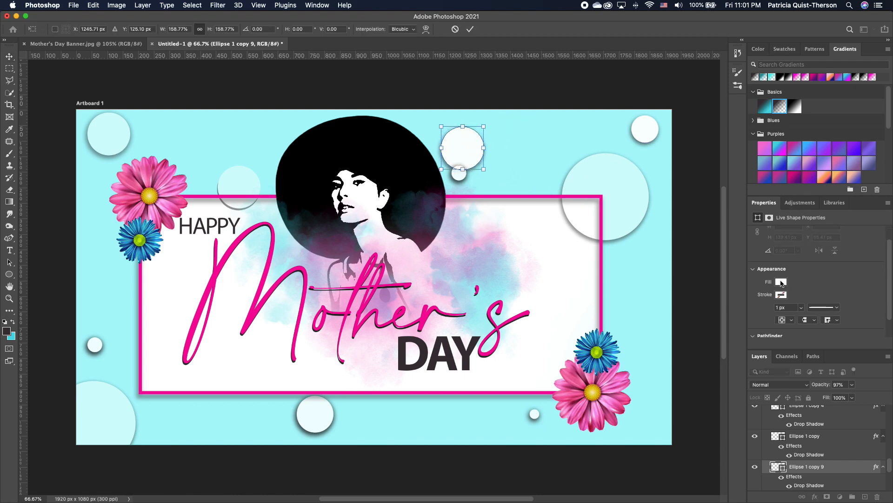
{"action": "scroll", "coordinate": [782, 282], "scroll_direction": "down", "scroll_amount": 2}
{"action": "key", "text": "Return"}
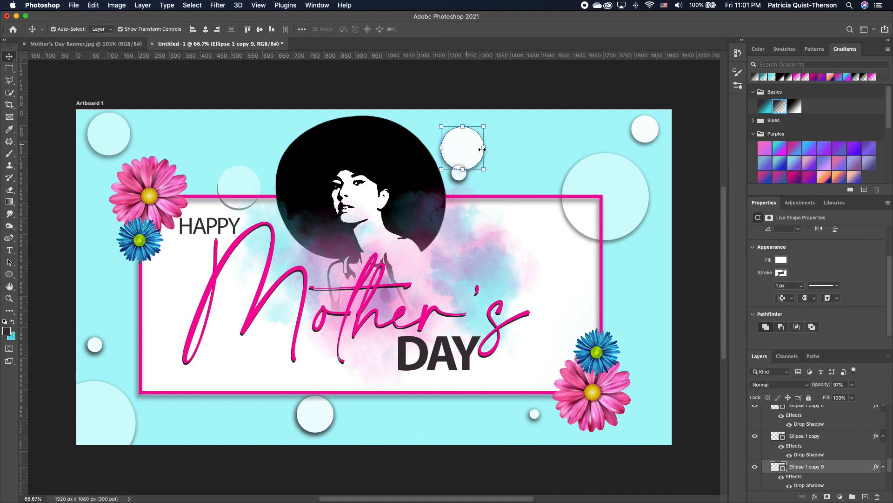
Fill the new circle right of the woman's hair with yellow #fbd502
{"action": "left_click", "coordinate": [781, 260]}
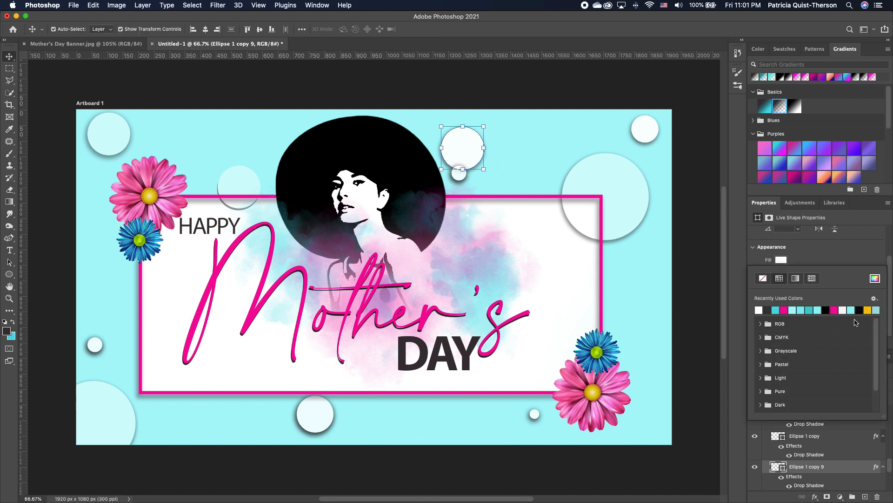
{"action": "left_click", "coordinate": [869, 310]}
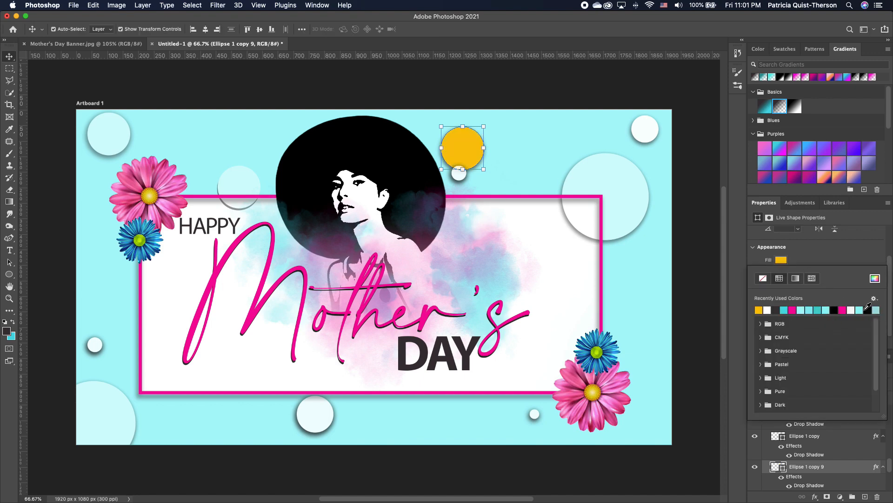
{"action": "left_click", "coordinate": [873, 278]}
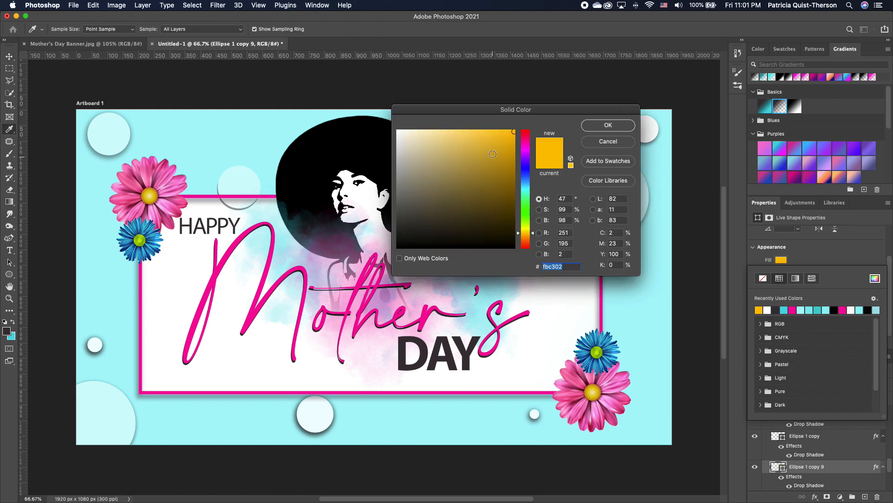
{"action": "left_click_drag", "start_coordinate": [533, 235], "coordinate": [534, 234]}
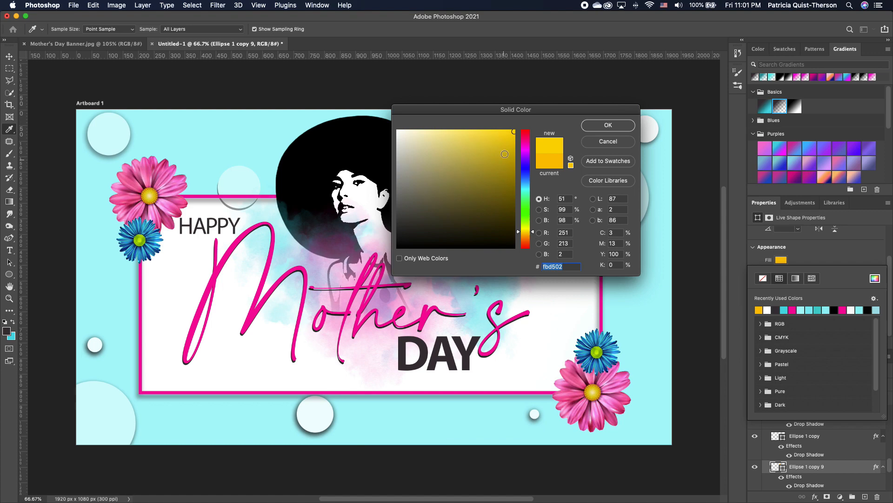
{"action": "left_click", "coordinate": [618, 125]}
{"action": "left_click", "coordinate": [682, 204]}
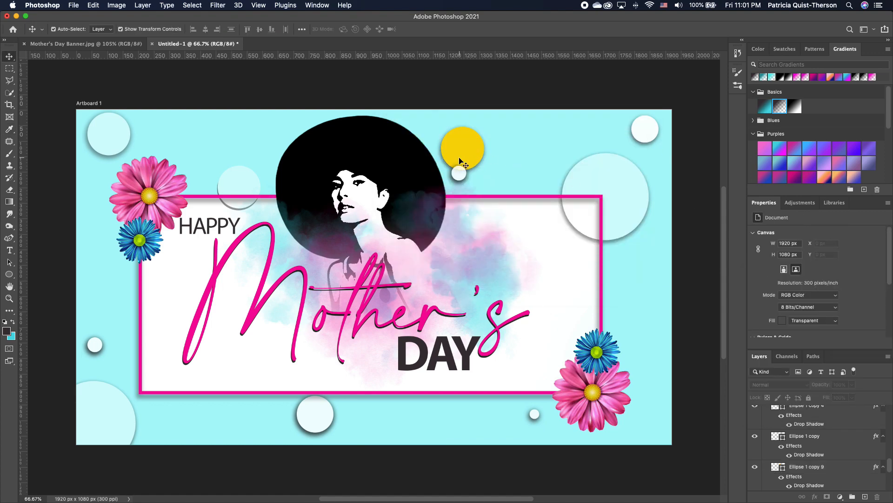
Duplicate the yellow circle, place the copy just left of the upper-right white circle and shrink it to about 49 px
{"action": "left_click", "coordinate": [475, 158]}
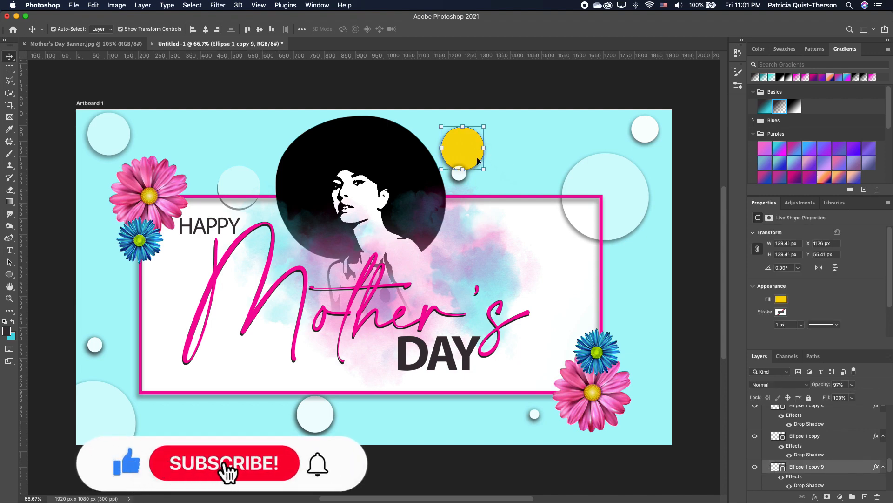
{"action": "key", "text": "super+j"}
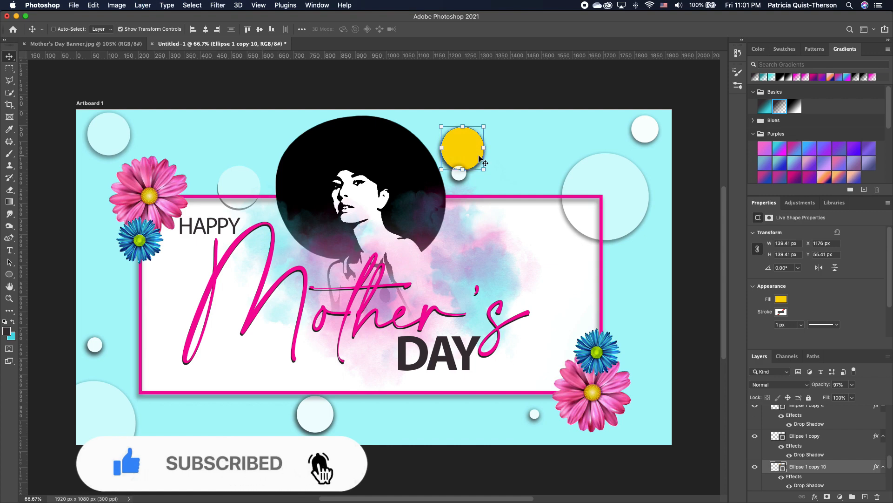
{"action": "left_click_drag", "start_coordinate": [469, 150], "coordinate": [614, 131]}
{"action": "key", "text": "Return"}
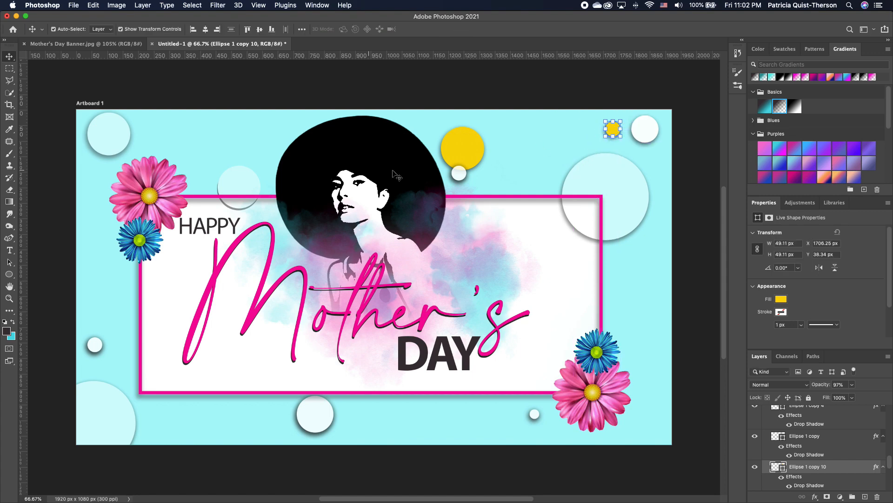
Duplicate the large yellow circle, place the copy just right of the upper-left white circle and shrink it to about 66 px
{"action": "left_click", "coordinate": [462, 142]}
{"action": "key", "text": "super+j"}
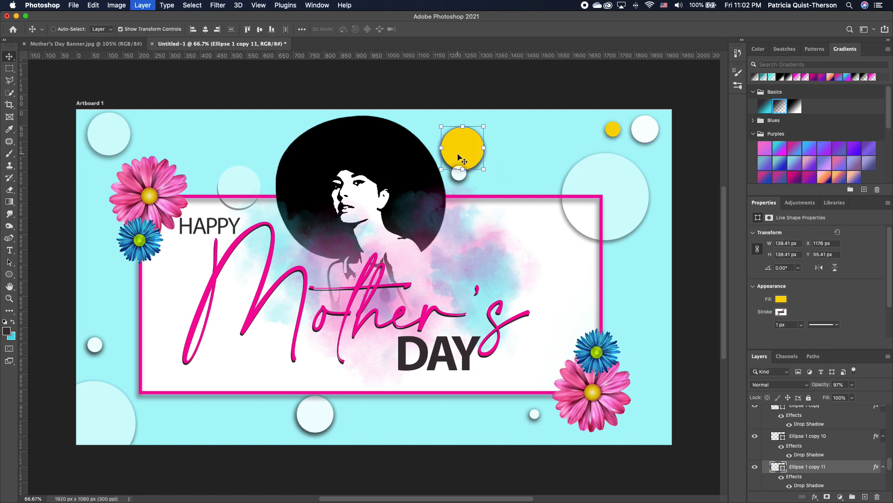
{"action": "left_click_drag", "start_coordinate": [462, 142], "coordinate": [147, 130]}
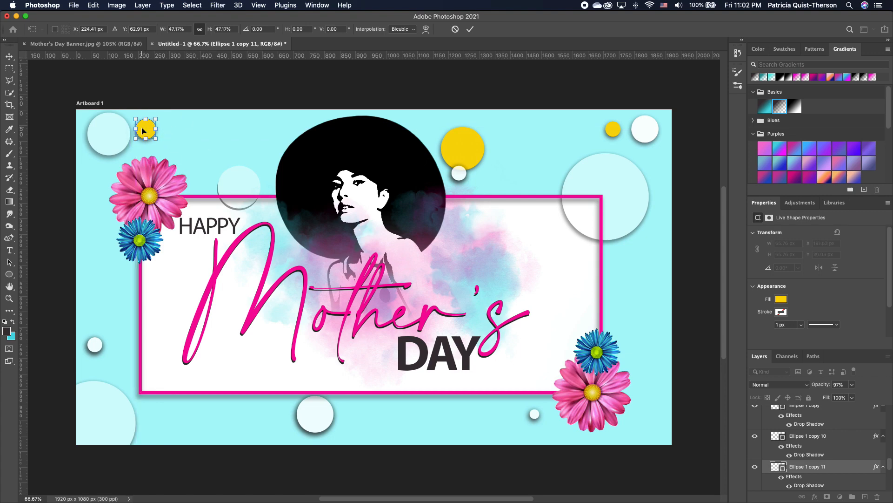
{"action": "key", "text": "Return"}
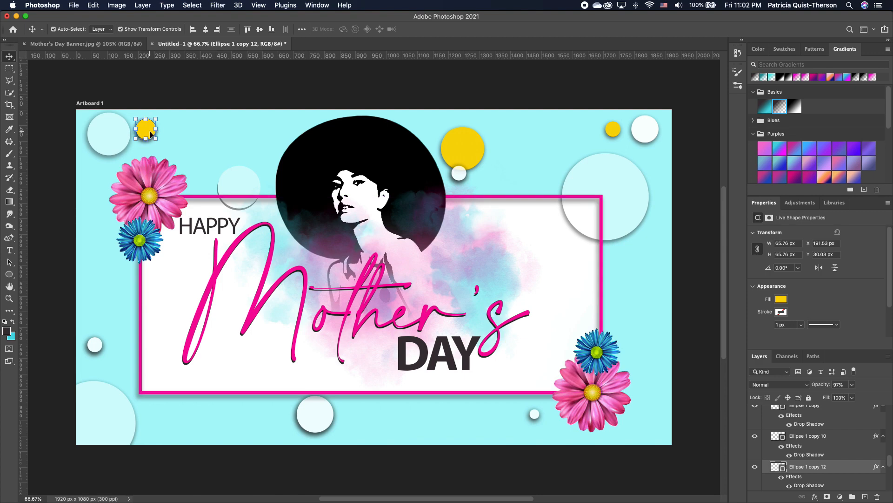
Duplicate the upper-left yellow circle, place the copy below the frame's lower-left corner and enlarge it to about 97 px
{"action": "left_click_drag", "start_coordinate": [148, 134], "coordinate": [173, 400]}
{"action": "key", "text": "Return"}
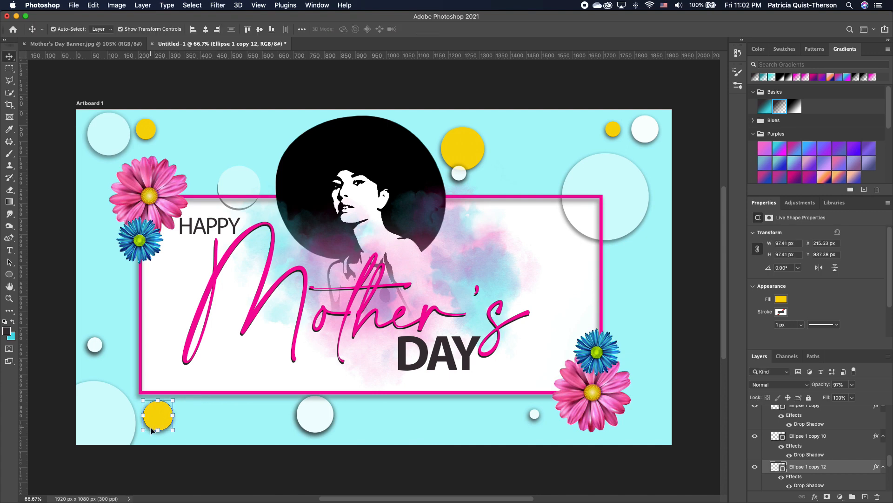
{"action": "left_click", "coordinate": [217, 444]}
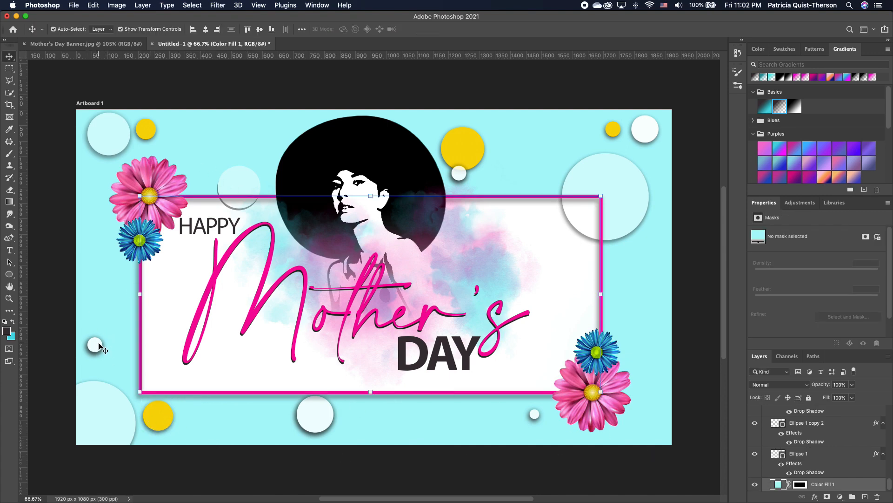
Duplicate the small white circle under the large yellow one, place the copy right of the lower-right blue daisy and enlarge it to about 52 px
{"action": "left_click", "coordinate": [460, 172]}
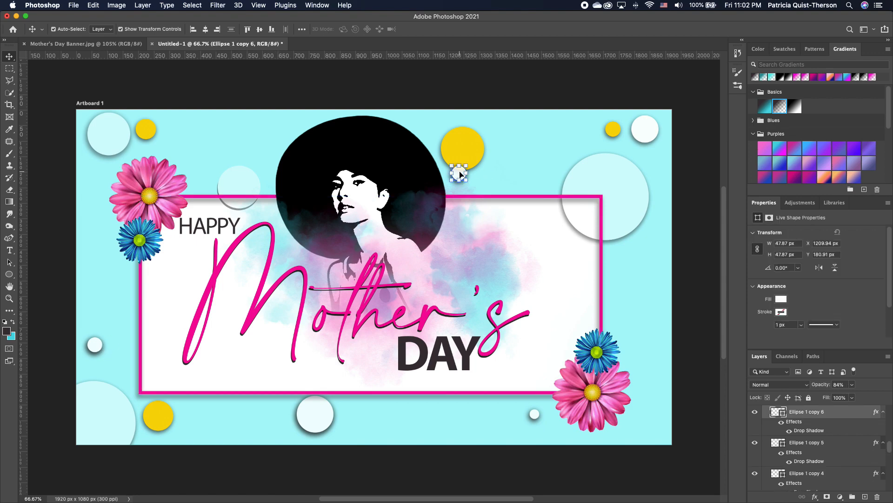
{"action": "left_click_drag", "start_coordinate": [460, 173], "coordinate": [633, 365]}
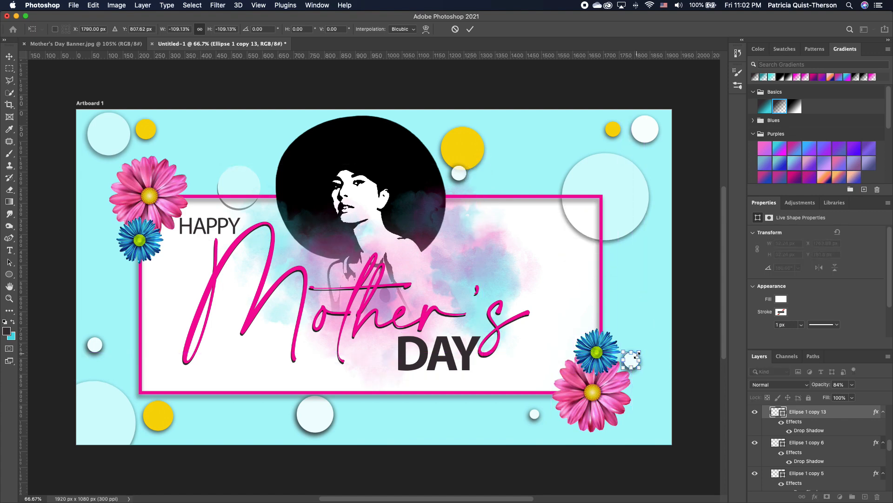
{"action": "key", "text": "Return"}
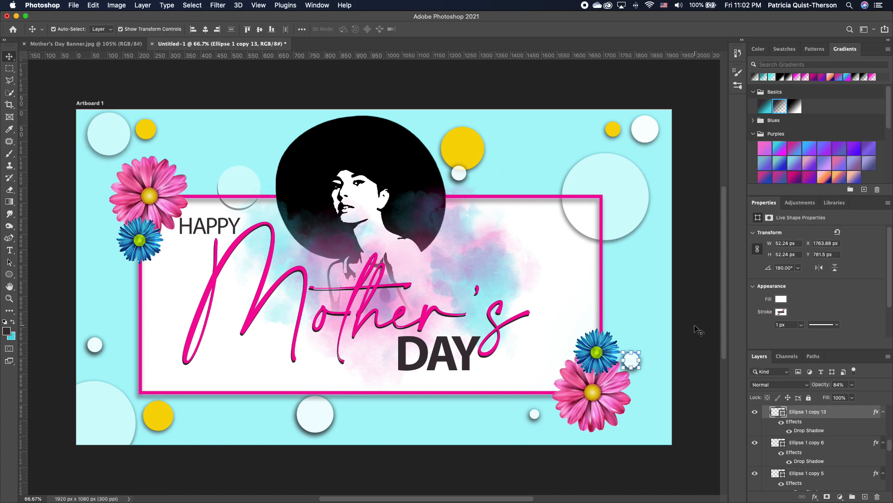
{"action": "left_click", "coordinate": [698, 332]}
Stamp all visible layers into a single new layer above the DAY text and open the Camera Raw Filter on it
{"action": "left_click", "coordinate": [818, 425]}
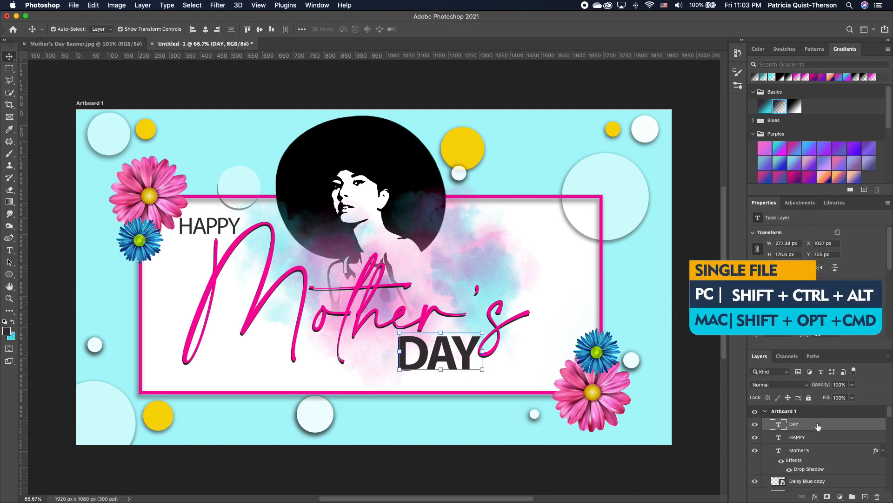
{"action": "key", "text": "shift+alt+super+e"}
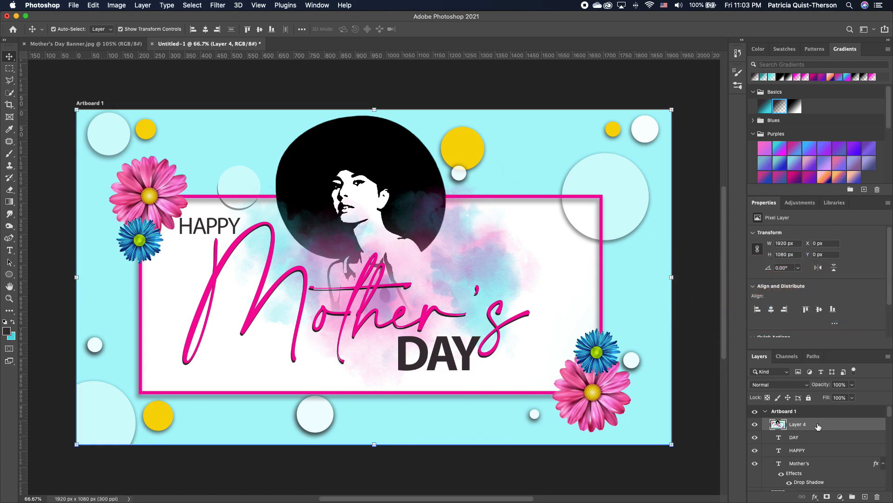
{"action": "left_click", "coordinate": [219, 5]}
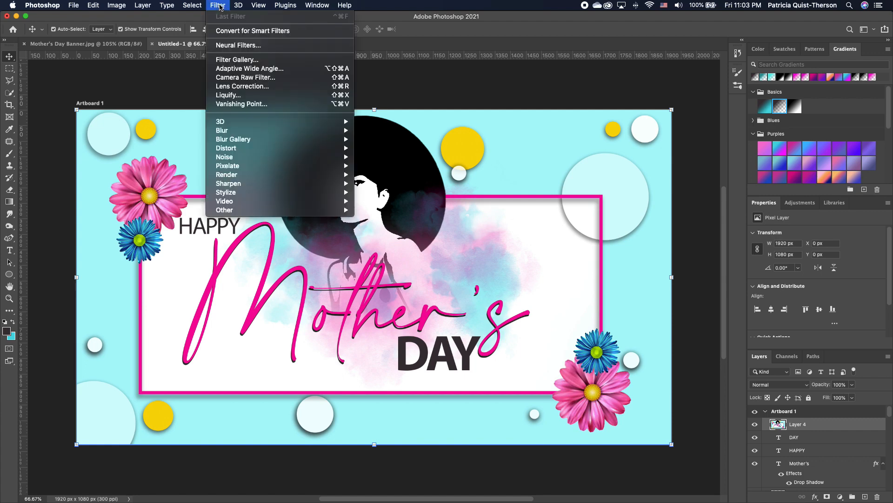
{"action": "left_click", "coordinate": [258, 78]}
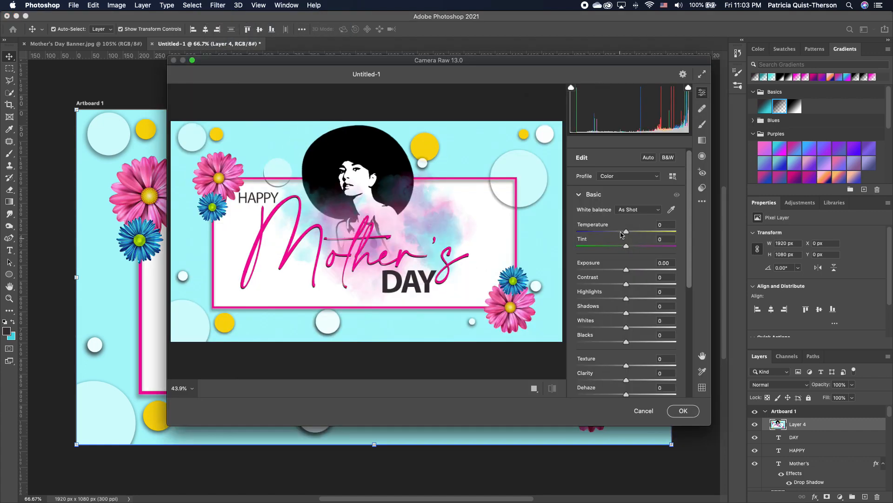
Set the stamped layer's Camera Raw temperature to -14 and its contrast to +22
{"action": "left_click_drag", "start_coordinate": [627, 231], "coordinate": [619, 232]}
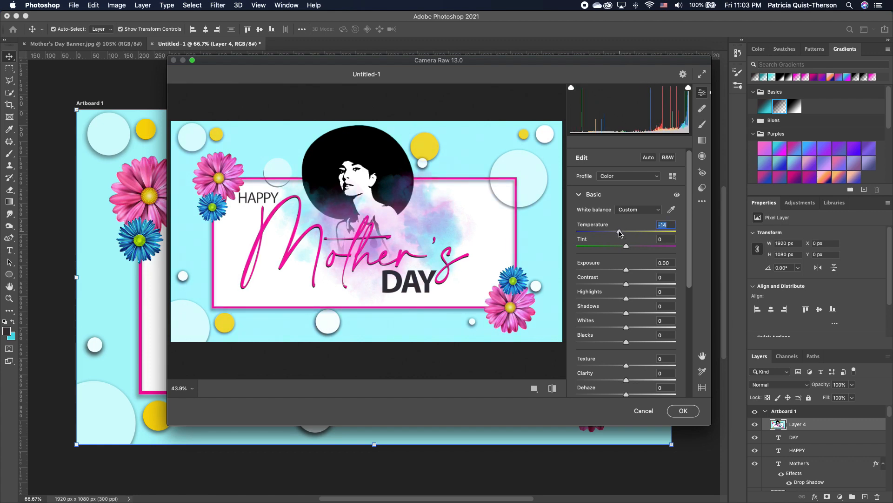
{"action": "scroll", "coordinate": [655, 338], "scroll_direction": "down", "scroll_amount": 3}
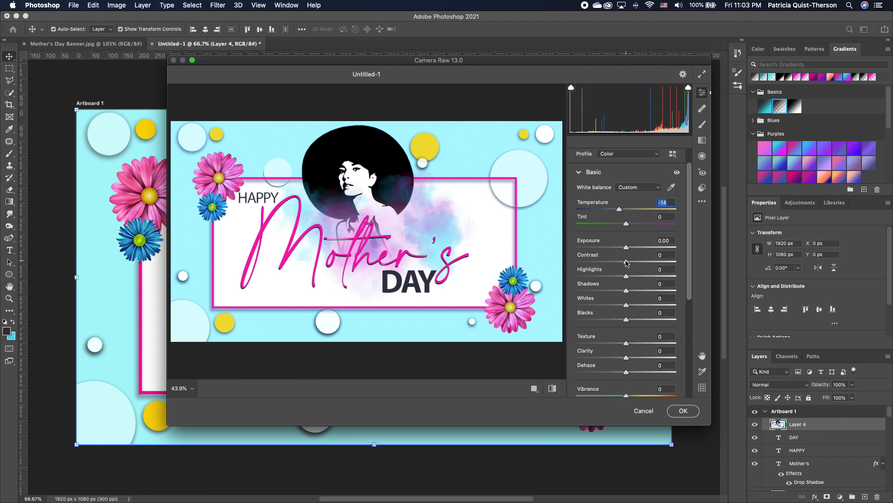
{"action": "left_click_drag", "start_coordinate": [626, 262], "coordinate": [638, 262]}
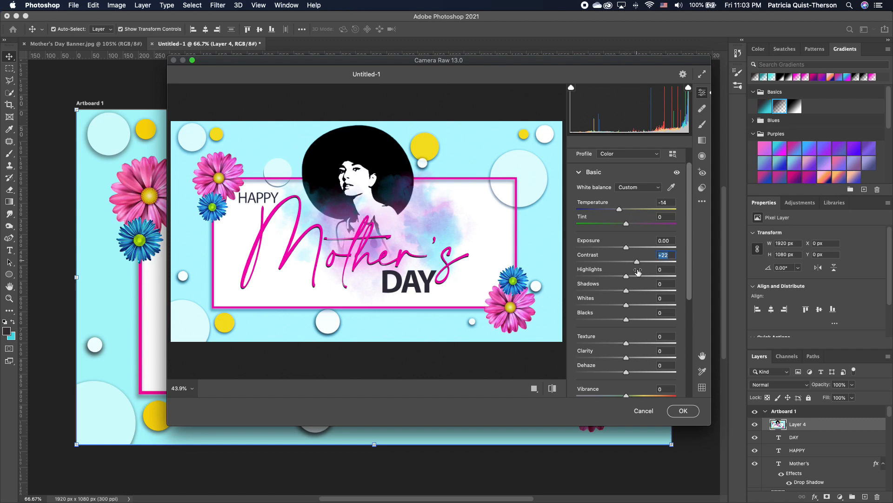
Set vibrance to +24, saturation to +23 and temperature to -17, and apply the Camera Raw adjustments
{"action": "scroll", "coordinate": [621, 369], "scroll_direction": "down", "scroll_amount": 4}
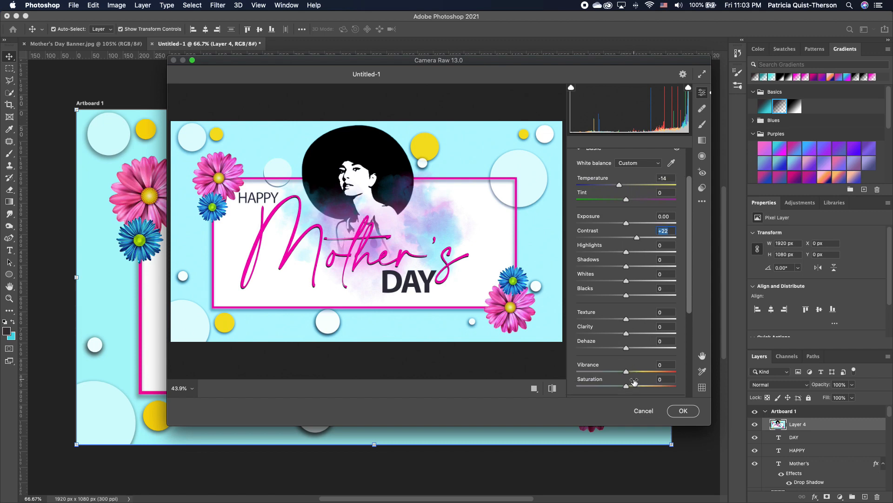
{"action": "left_click_drag", "start_coordinate": [627, 364], "coordinate": [639, 365]}
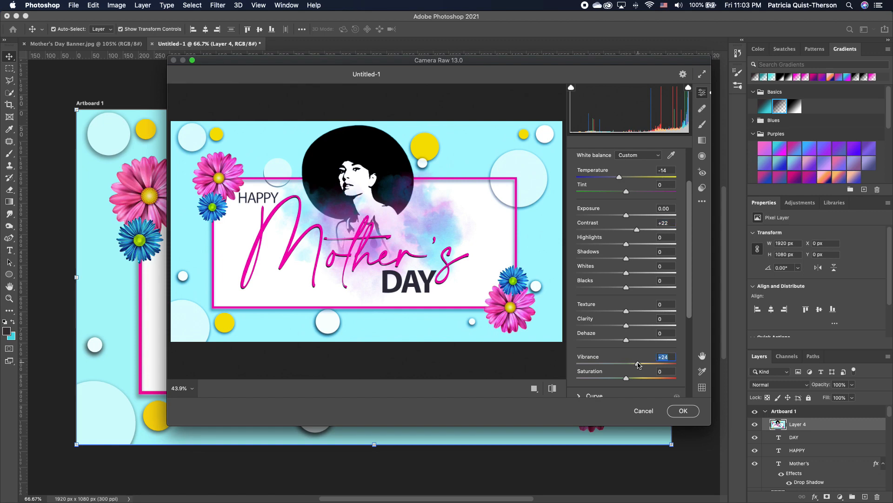
{"action": "left_click_drag", "start_coordinate": [626, 379], "coordinate": [636, 378]}
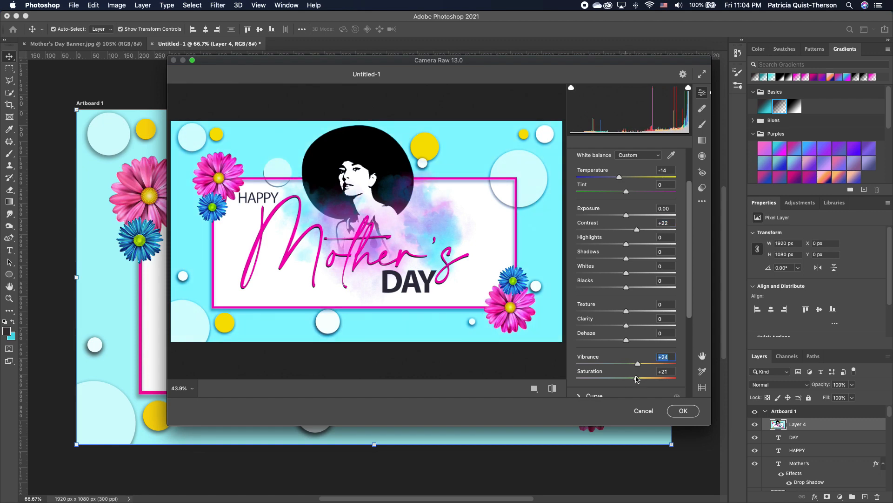
{"action": "left_click_drag", "start_coordinate": [637, 378], "coordinate": [637, 378]}
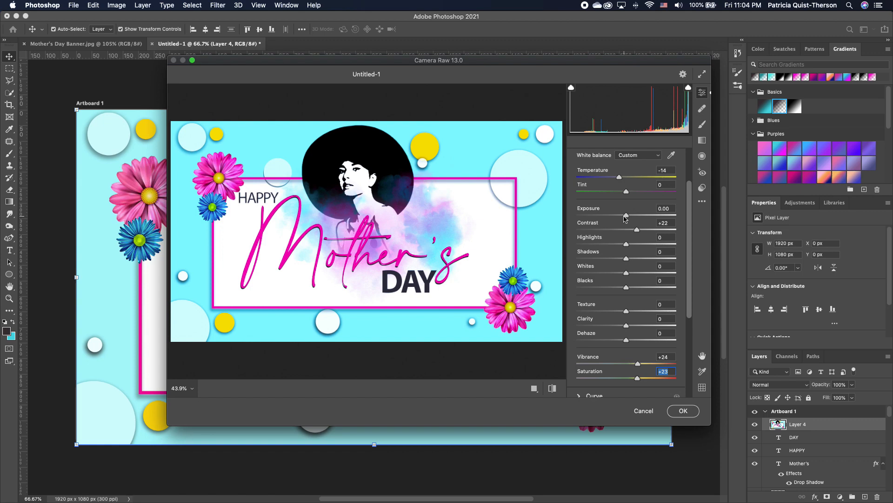
{"action": "left_click_drag", "start_coordinate": [620, 182], "coordinate": [619, 182]}
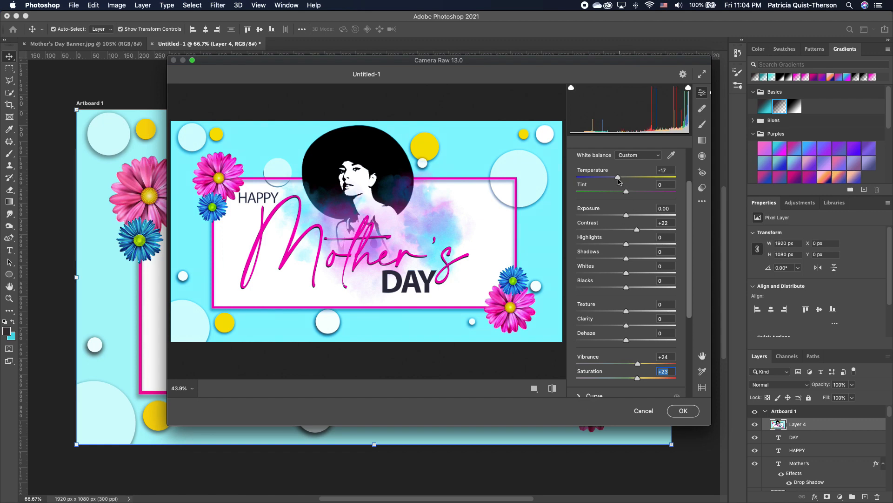
{"action": "left_click", "coordinate": [689, 414]}
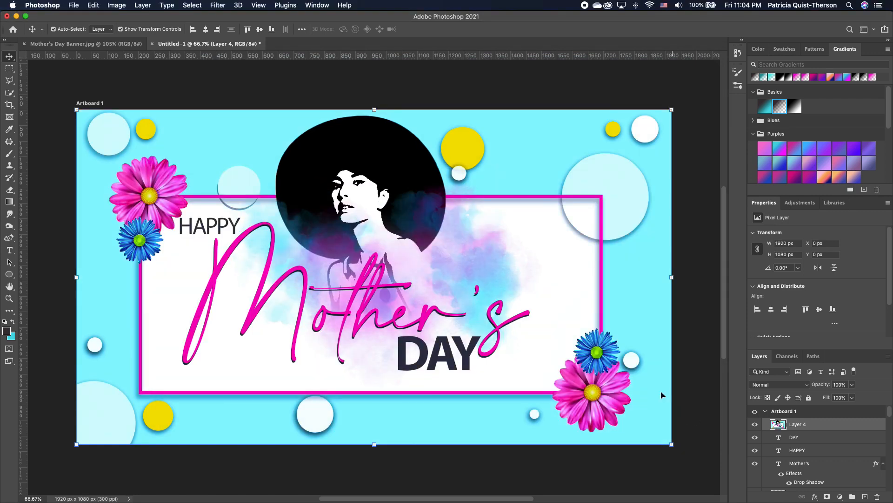
Compare the banner with the color-adjusted stamped layer hidden and shown, leaving it visible and deselected
{"action": "scroll", "coordinate": [422, 311], "scroll_direction": "down", "scroll_amount": 2}
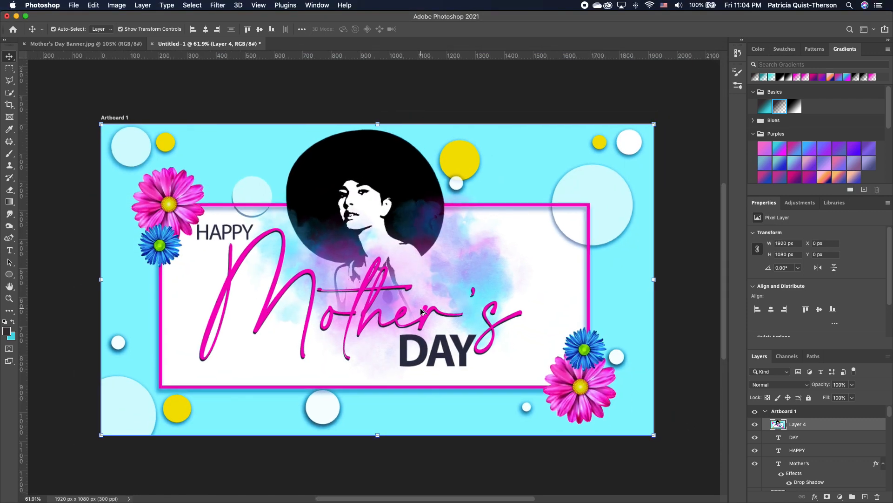
{"action": "left_click", "coordinate": [753, 424]}
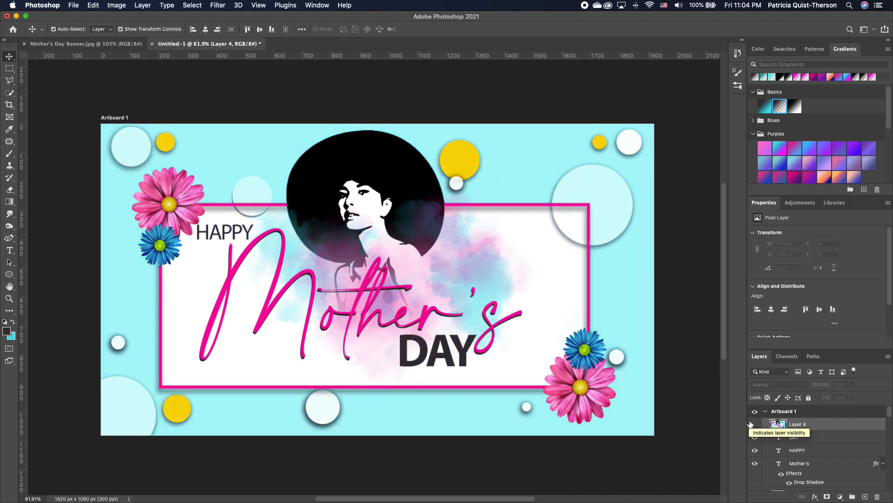
{"action": "left_click", "coordinate": [754, 424]}
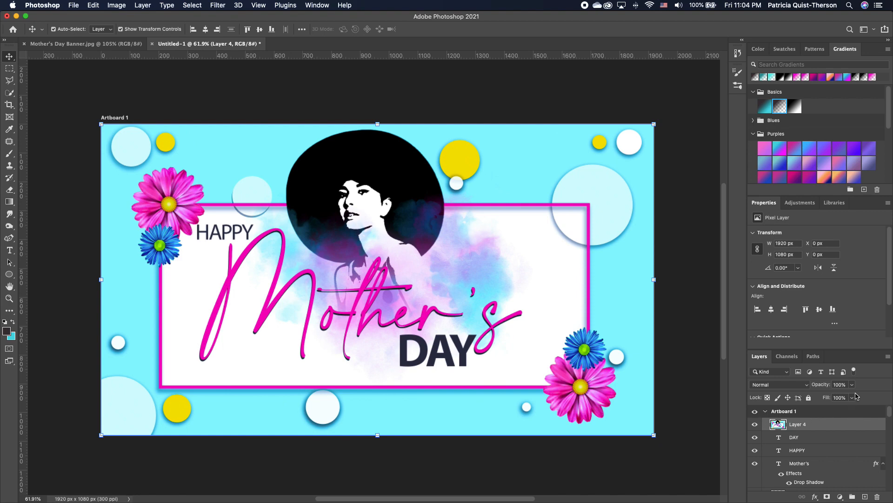
{"action": "left_click", "coordinate": [699, 357]}
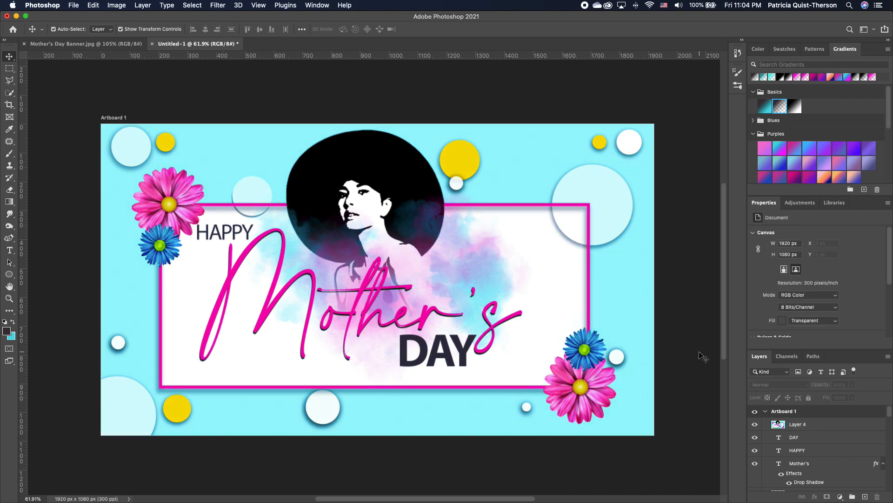